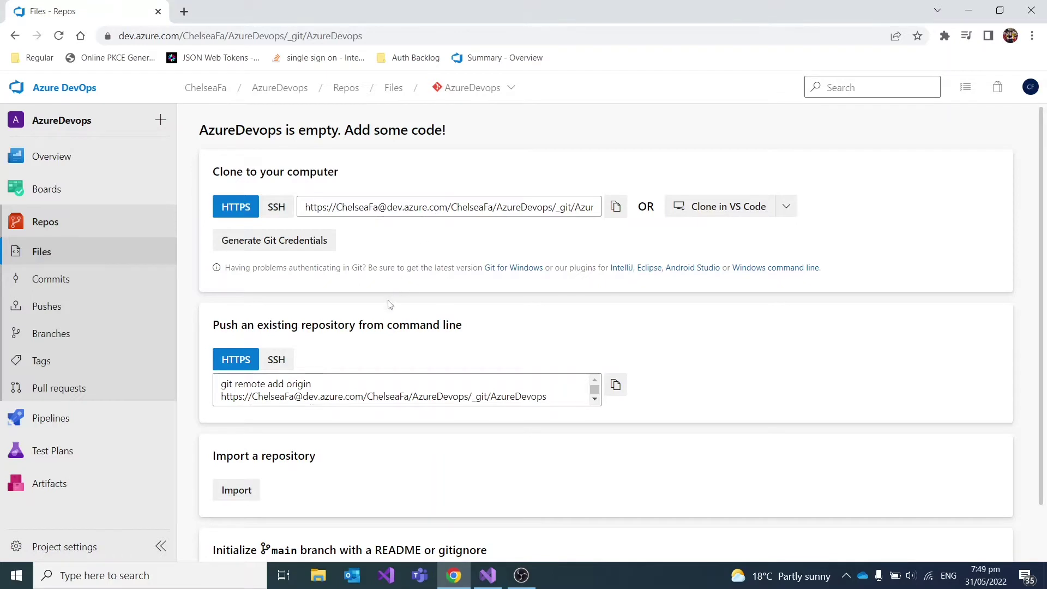
# - Start a new Git repository in the AzureDevops project and name it MyNugetPackage
pyautogui.scroll(-1, 390, 305)
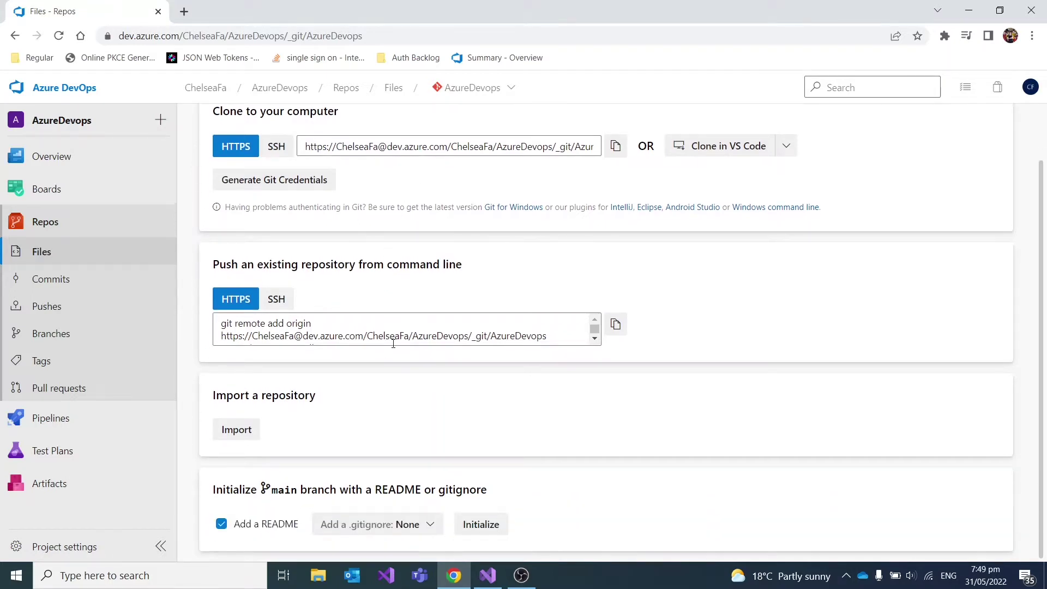
pyautogui.scroll(1, 394, 343)
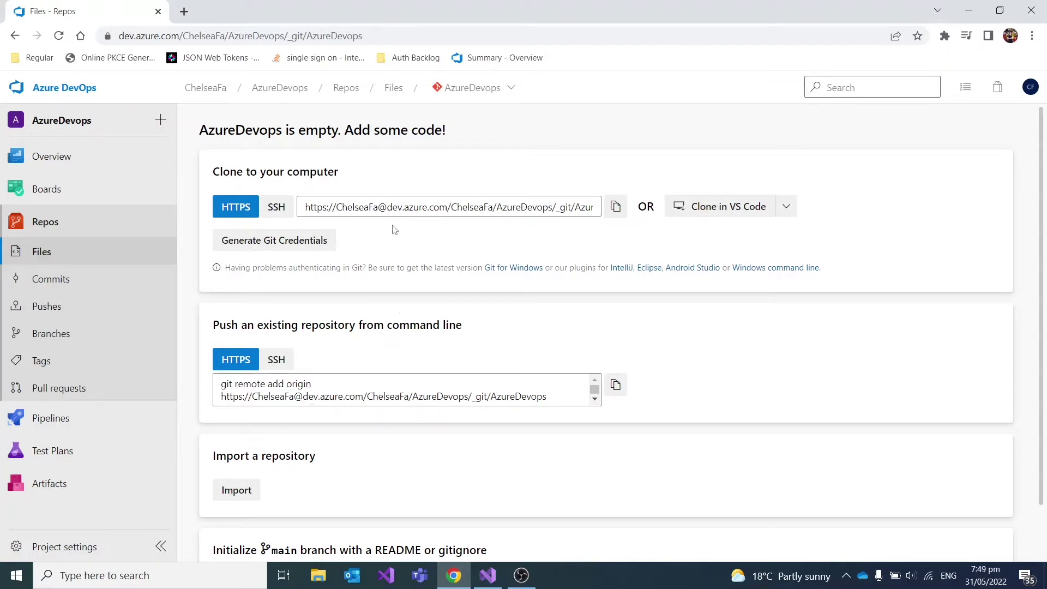
pyautogui.click(163, 125)
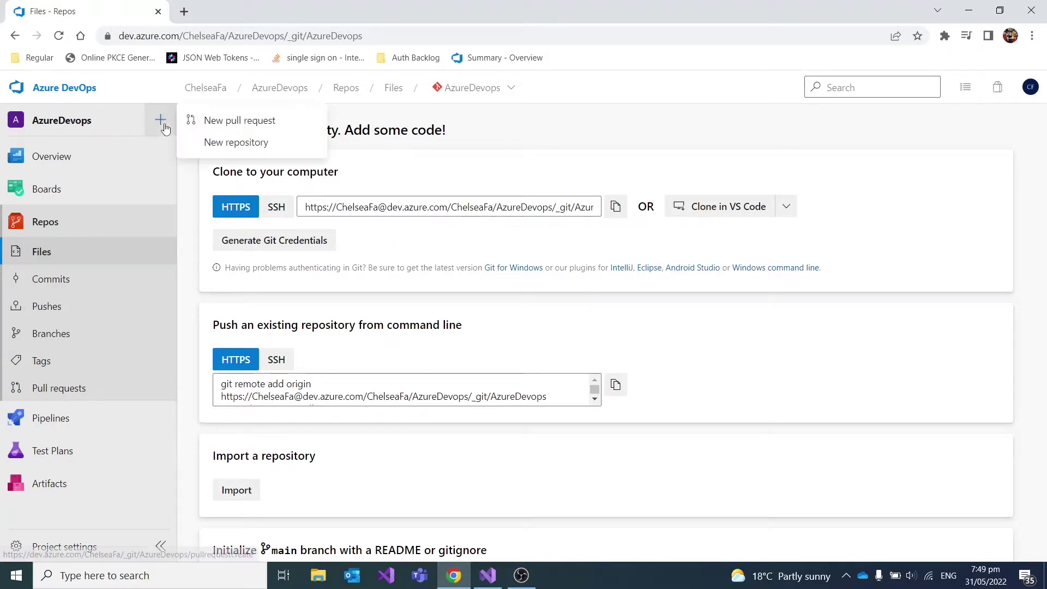
pyautogui.click(261, 142)
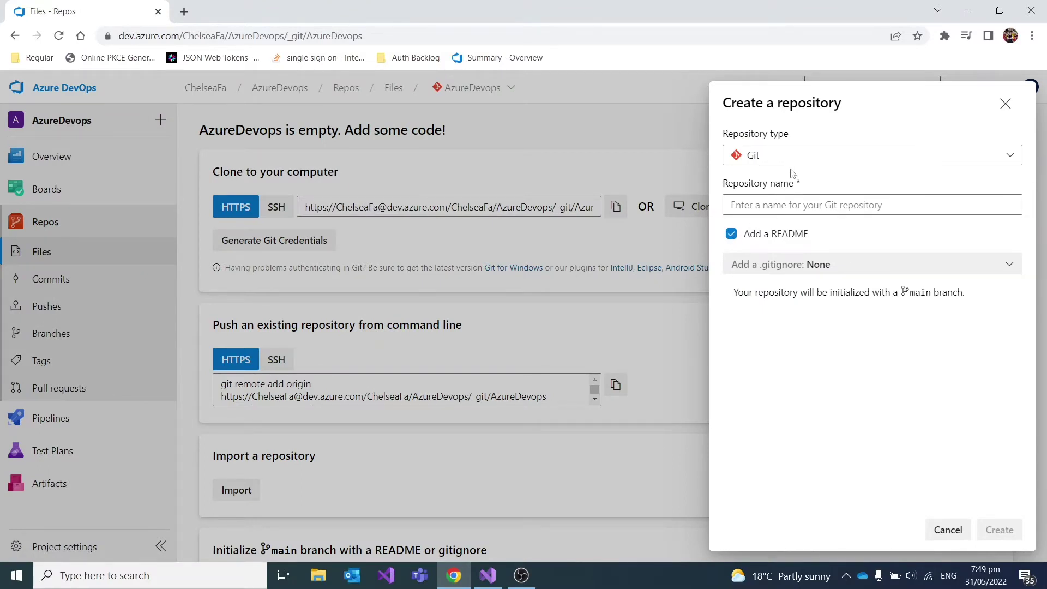
pyautogui.click(794, 204)
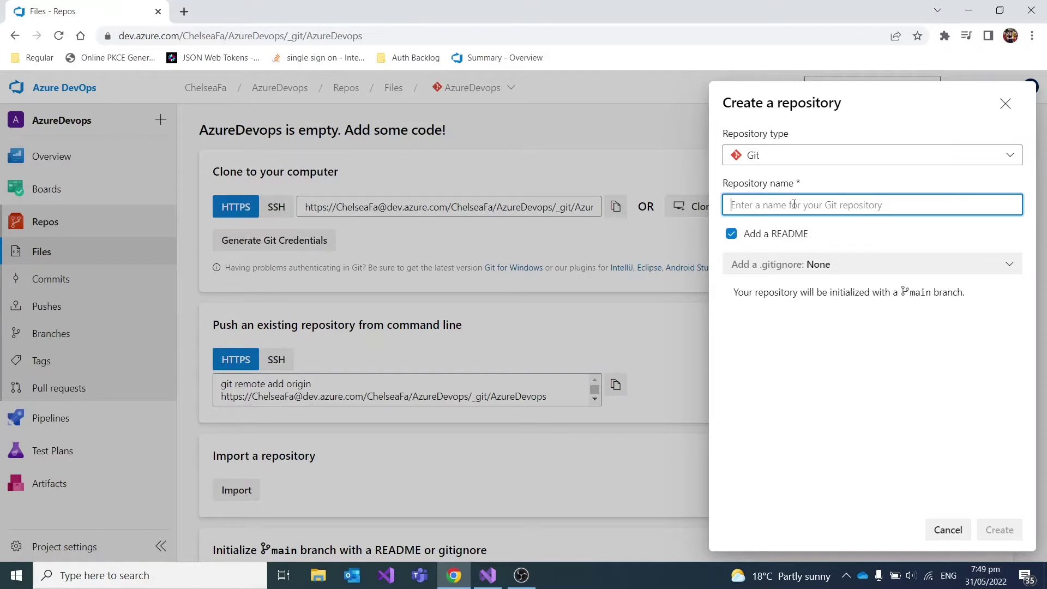
pyautogui.write('My')
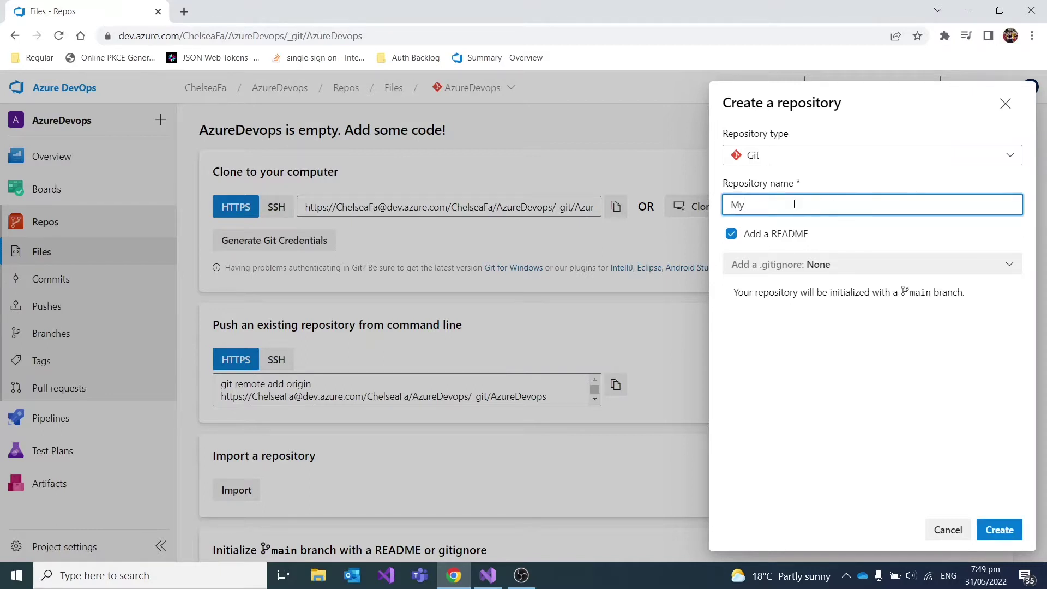
pyautogui.write('NugetPackage')
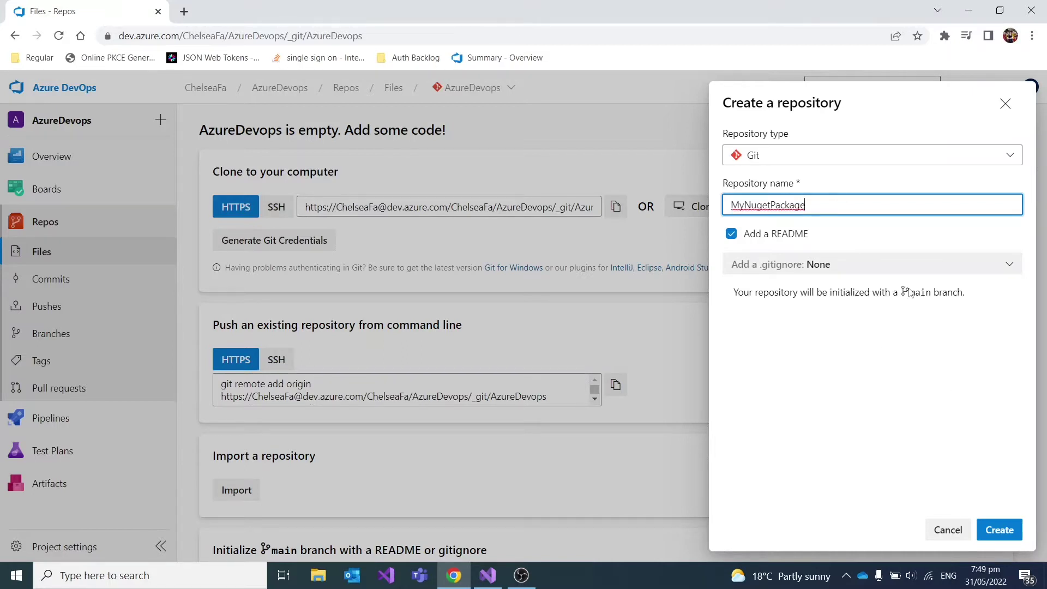
# - Add the VisualStudio .gitignore to the new repository and create it
pyautogui.click(814, 267)
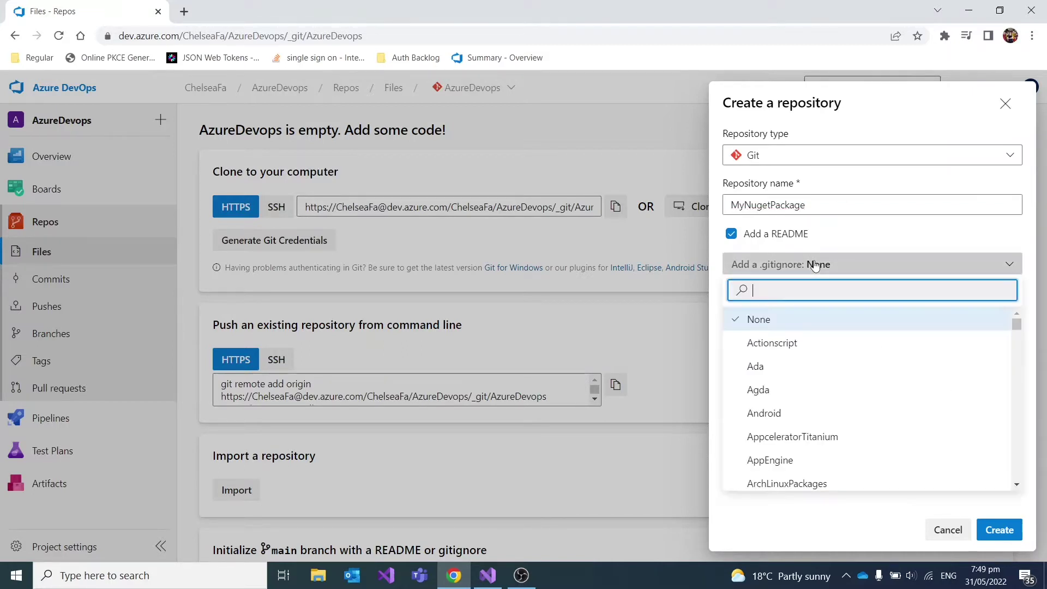
pyautogui.write('visua')
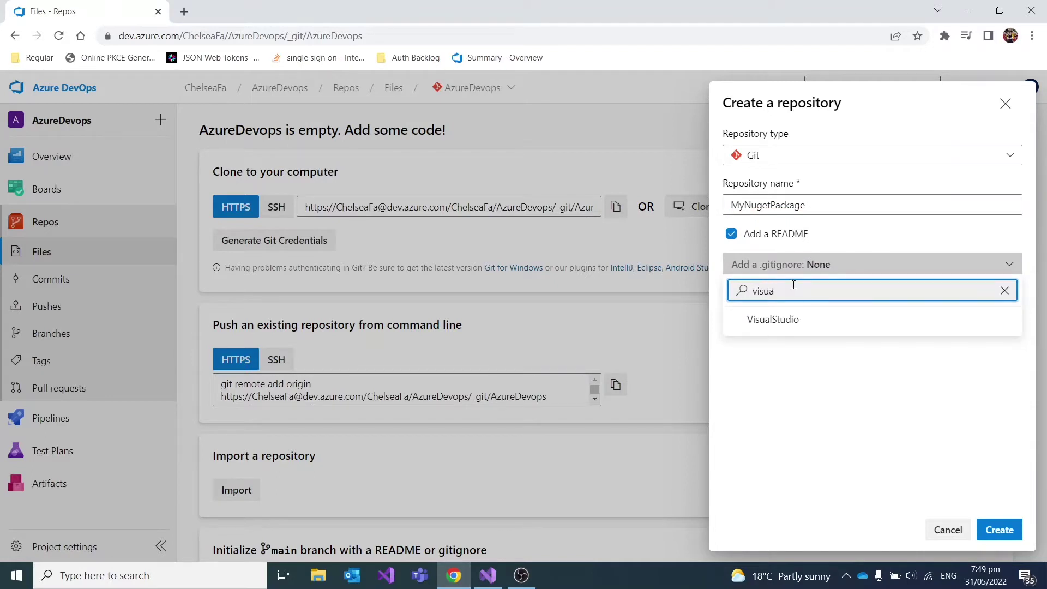
pyautogui.click(803, 320)
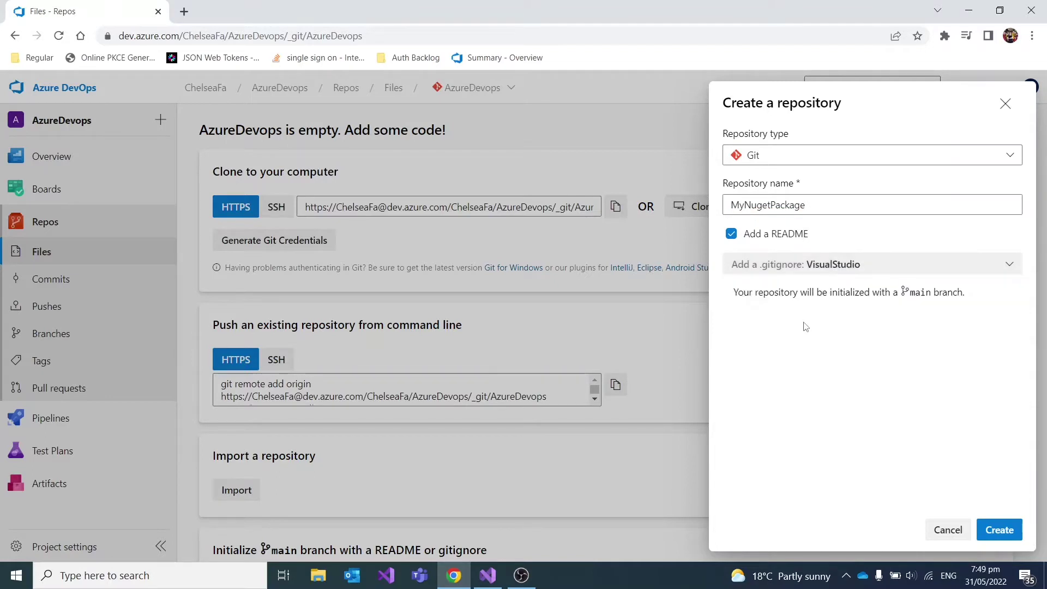
pyautogui.click(999, 530)
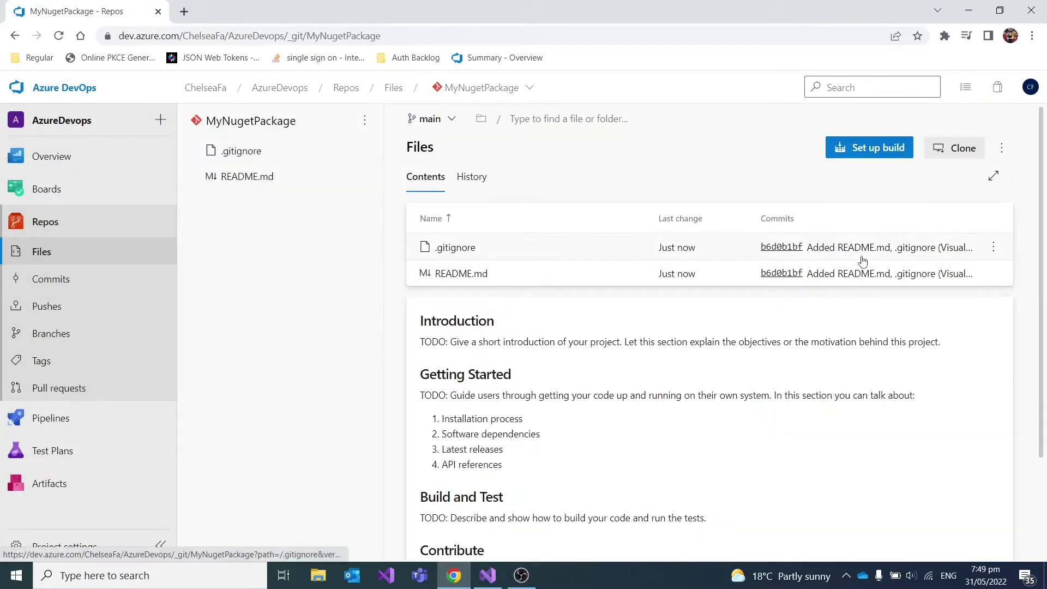
# - Copy the HTTPS clone URL of the MyNugetPackage repository
pyautogui.click(957, 147)
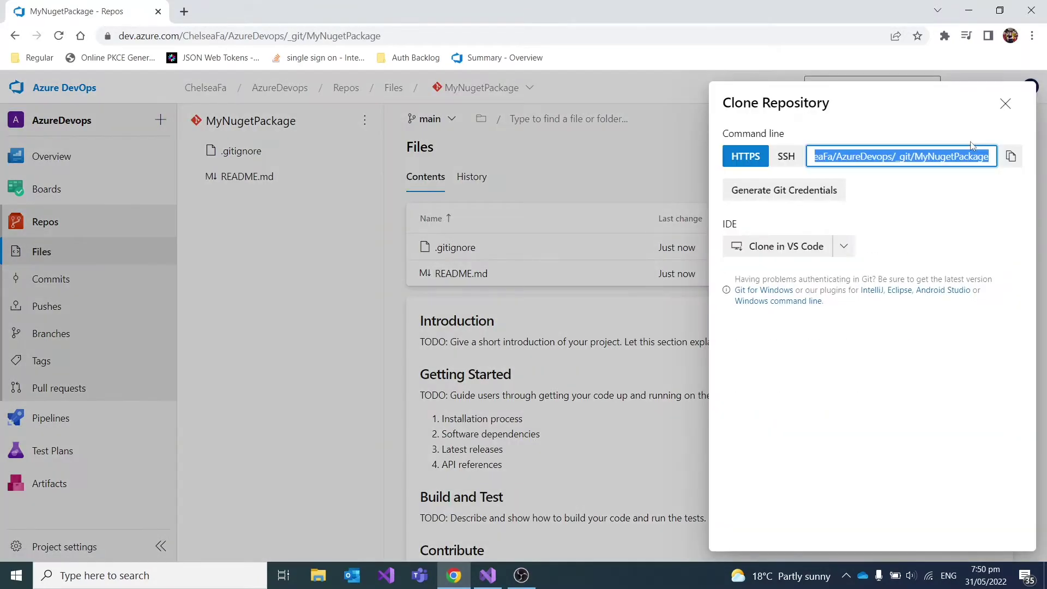
pyautogui.rightClick(939, 157)
pyautogui.click(887, 161)
pyautogui.moveTo(973, 157); pyautogui.dragTo(1045, 166)
pyautogui.click(1010, 157)
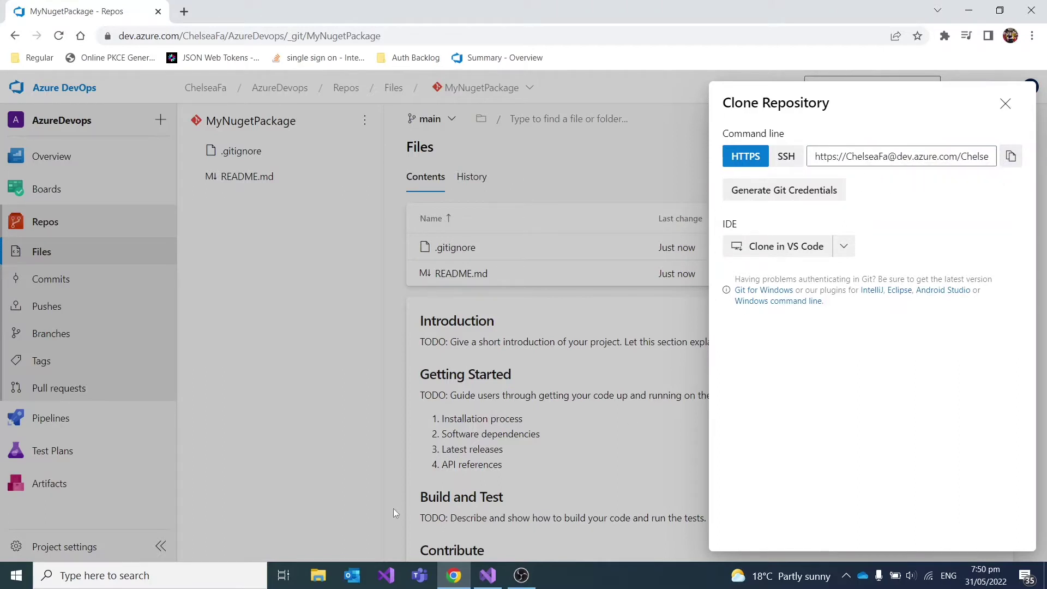
# - Switch to Visual Studio and clone the repository from the copied URL, keeping the suggested local MyNugetPackage path
pyautogui.click(486, 574)
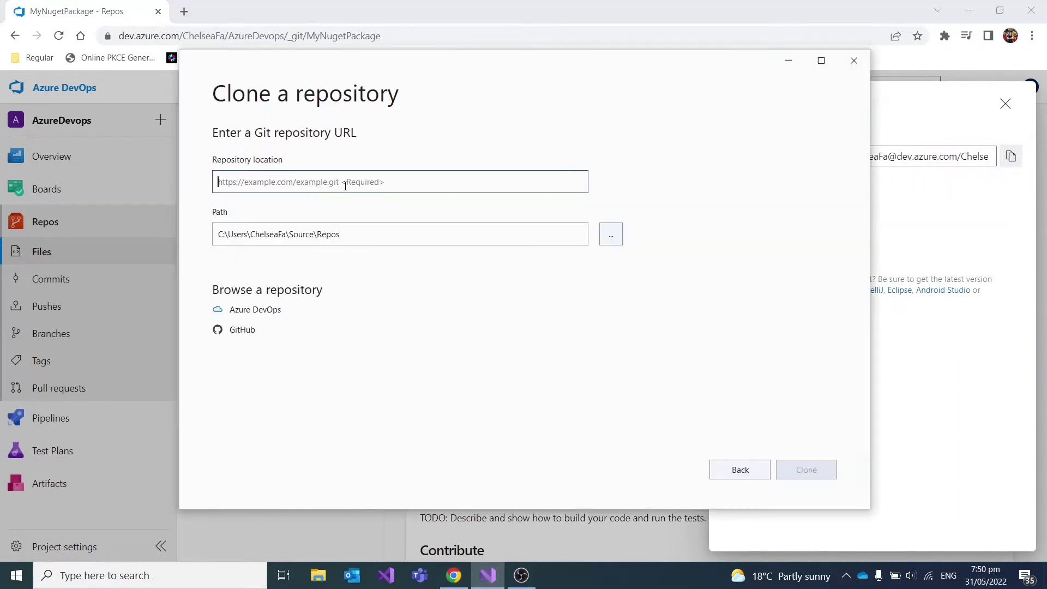
pyautogui.rightClick(345, 189)
pyautogui.click(381, 228)
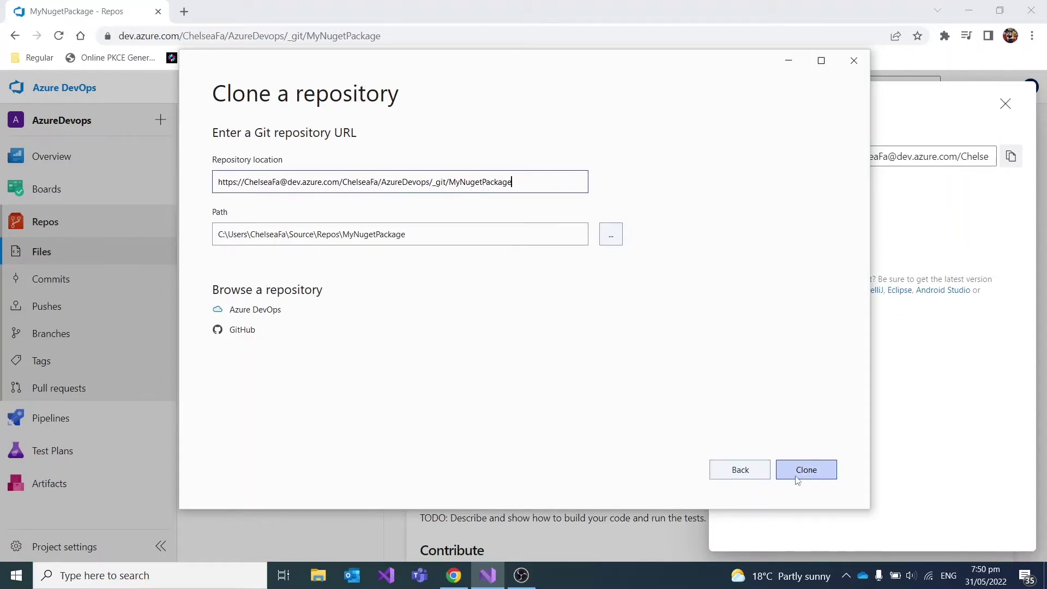
pyautogui.click(812, 474)
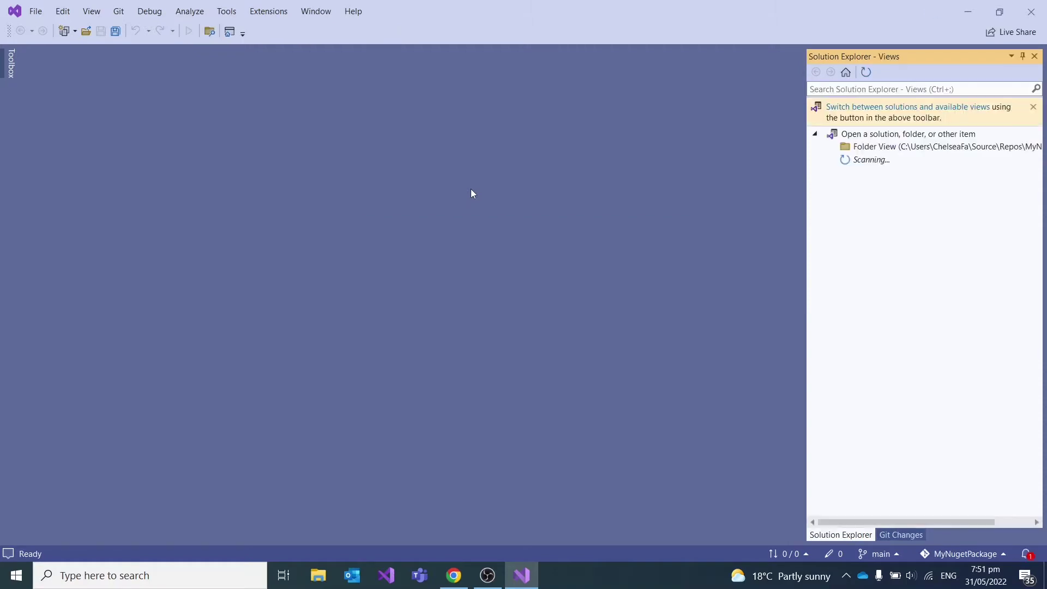
# - Open the cloned MyNugetPackage repository in Folder View and select its root folder
pyautogui.click(875, 148)
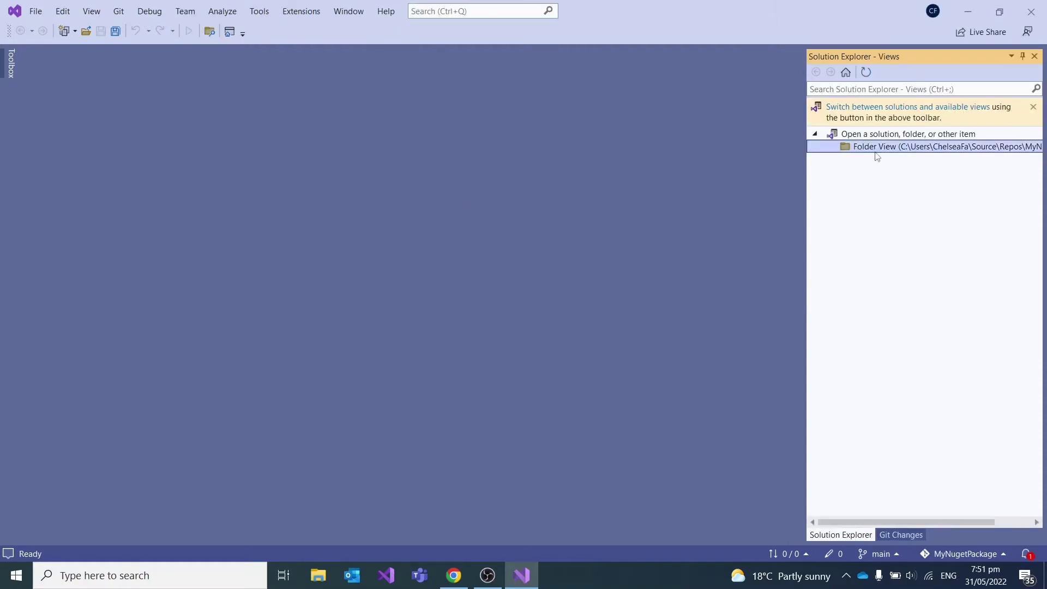
pyautogui.doubleClick(876, 150)
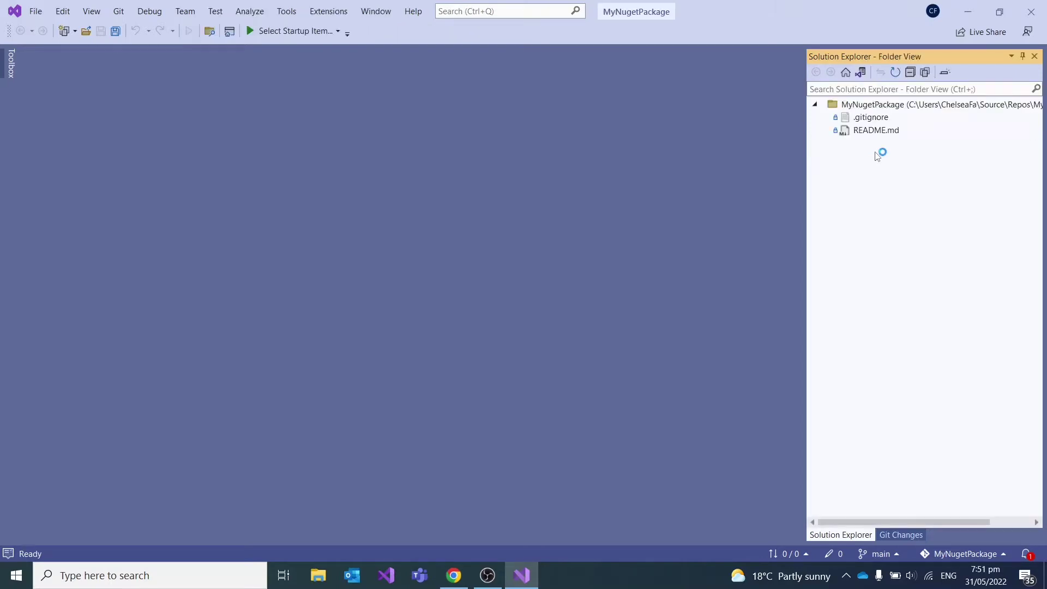
pyautogui.click(884, 104)
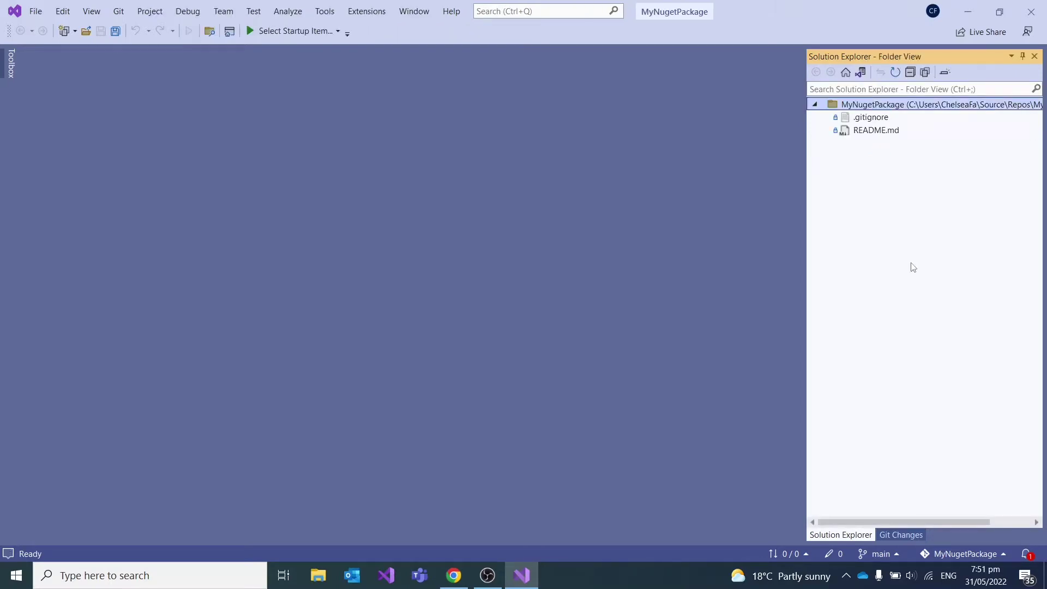
# - Start a new project from the C# Class Library template, filtering the templates by the Library project type
pyautogui.click(36, 11)
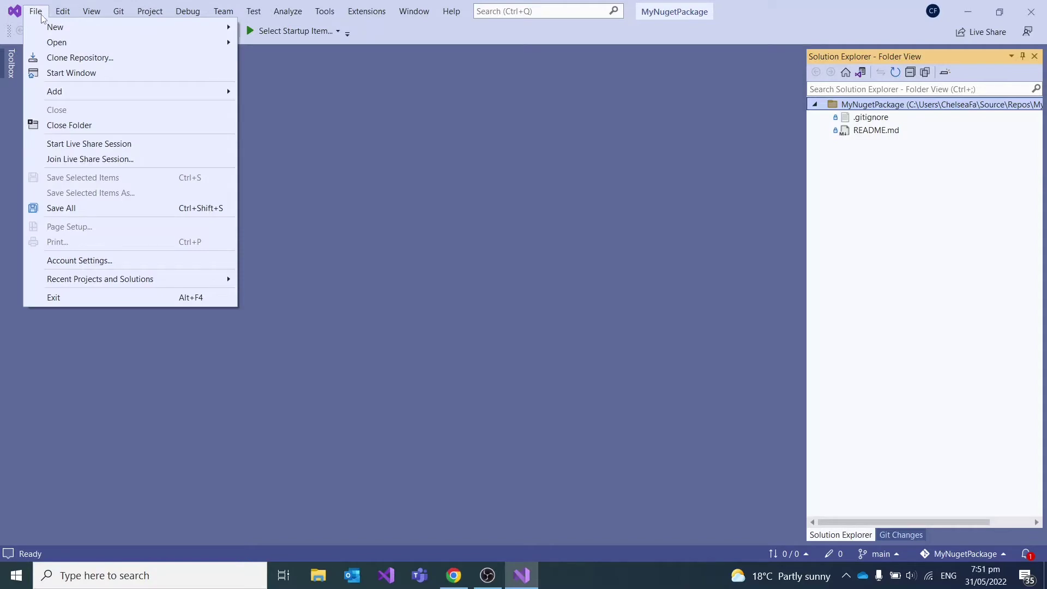
pyautogui.moveTo(60, 34)
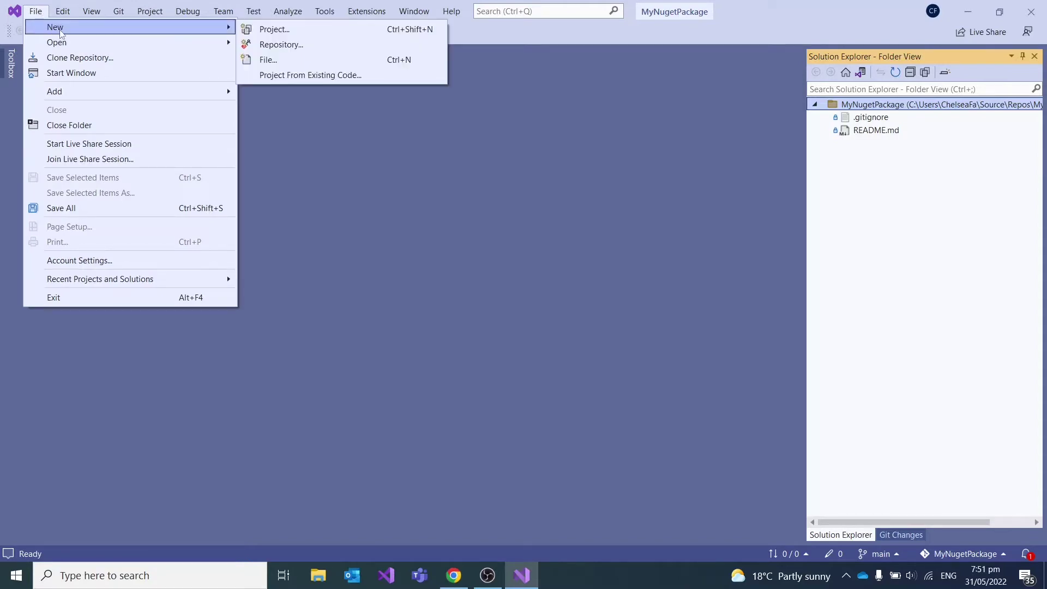
pyautogui.click(288, 34)
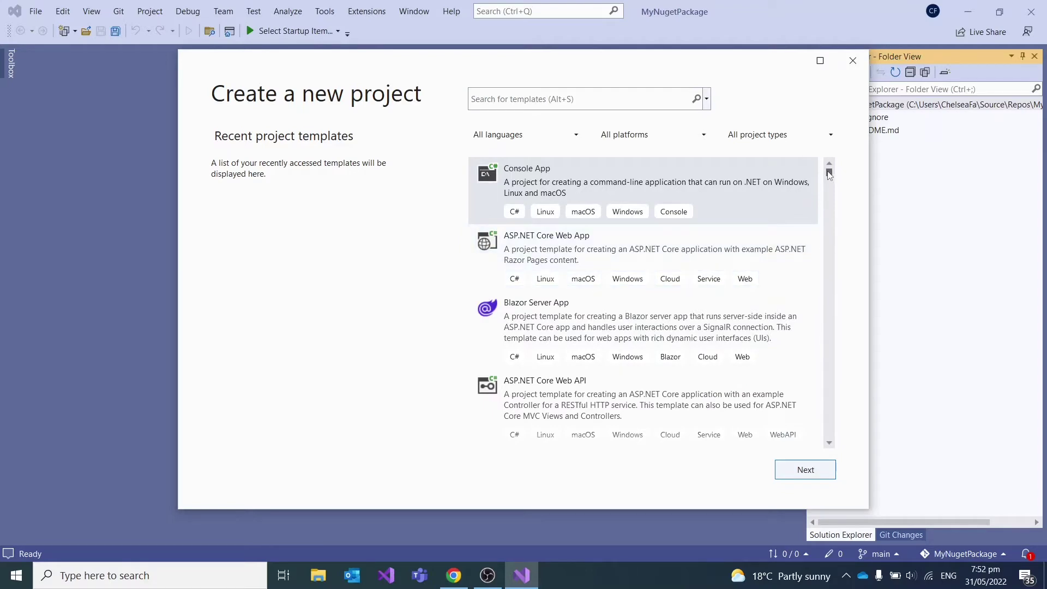
pyautogui.moveTo(829, 174)
pyautogui.mouseDown()
pyautogui.moveTo(830, 192)
pyautogui.moveTo(829, 163)
pyautogui.mouseUp()
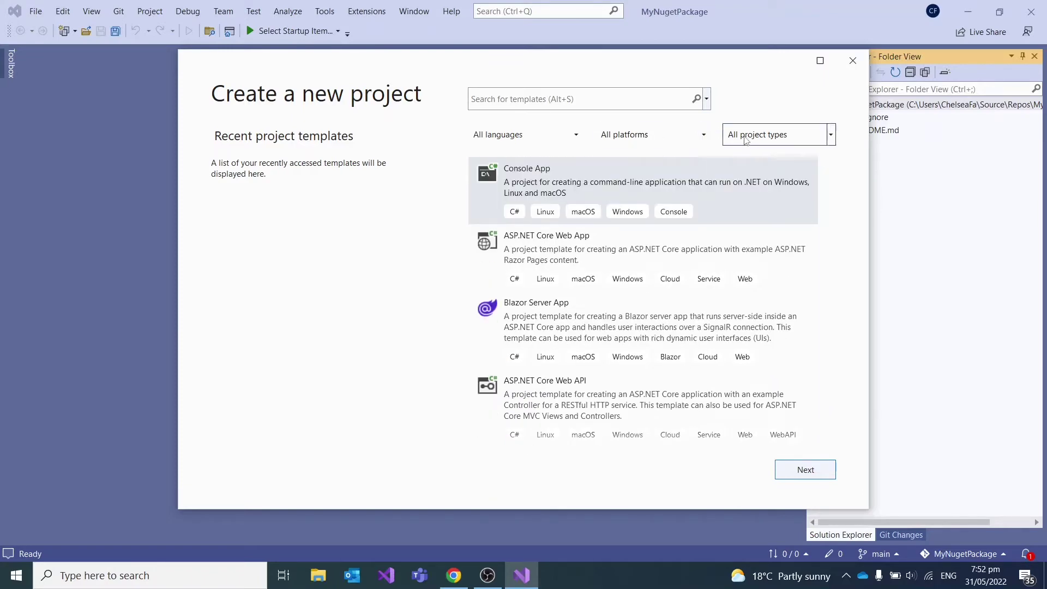
pyautogui.click(762, 139)
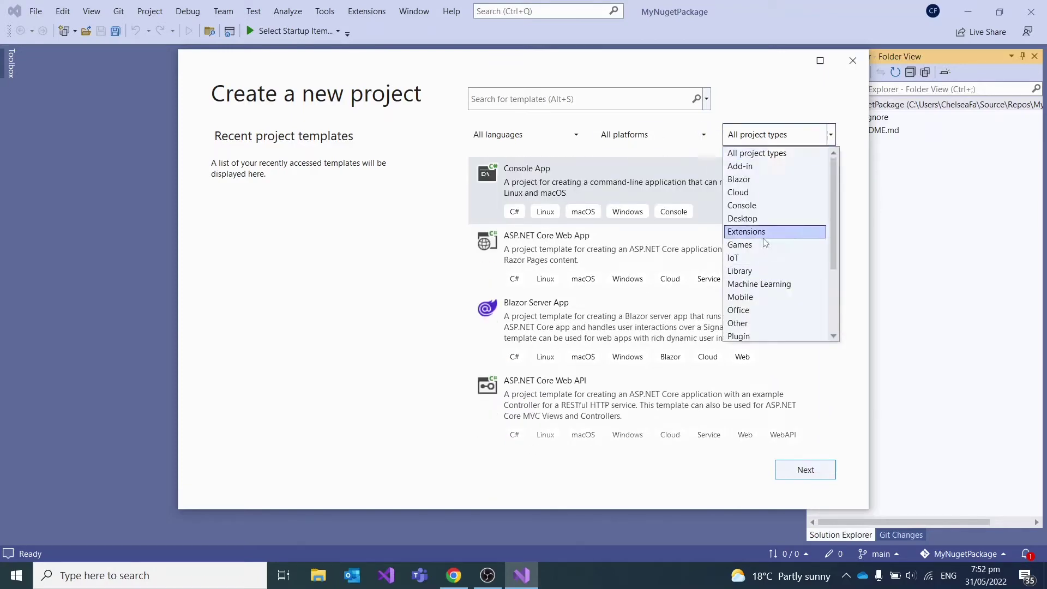
pyautogui.click(741, 275)
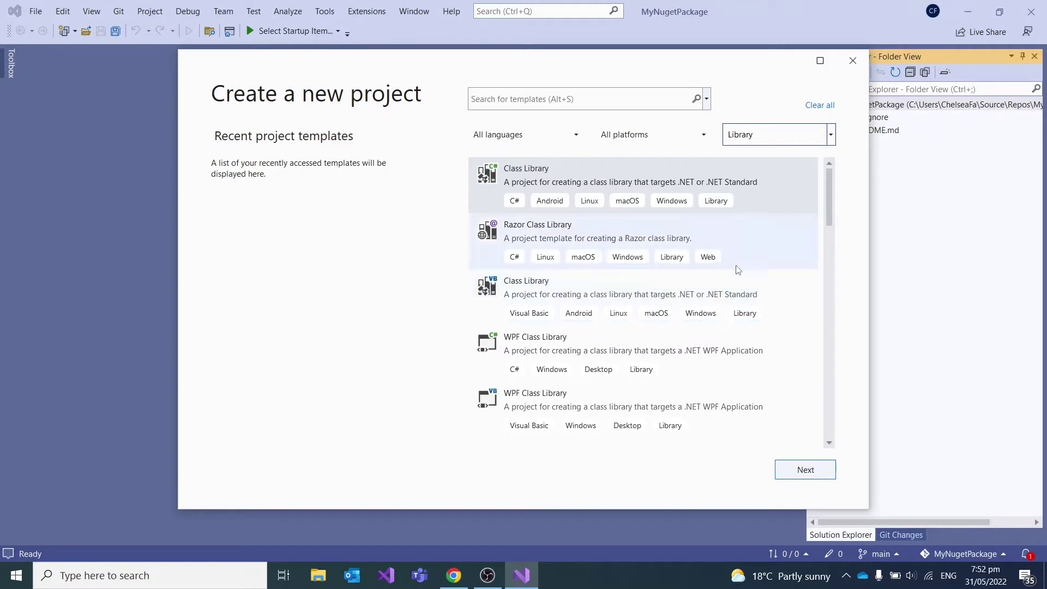
pyautogui.click(637, 186)
pyautogui.click(810, 474)
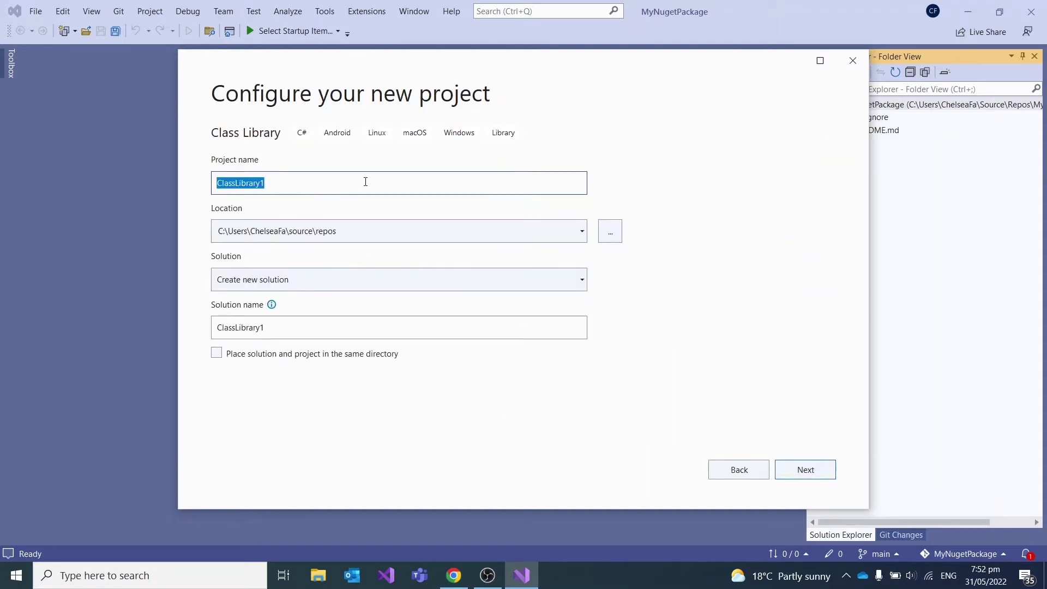
# - Name the project SumNumbers, locate it in the cloned MyNugetPackage folder, and create it with .NET 6.0 (Long-term support)
pyautogui.write('Sum')
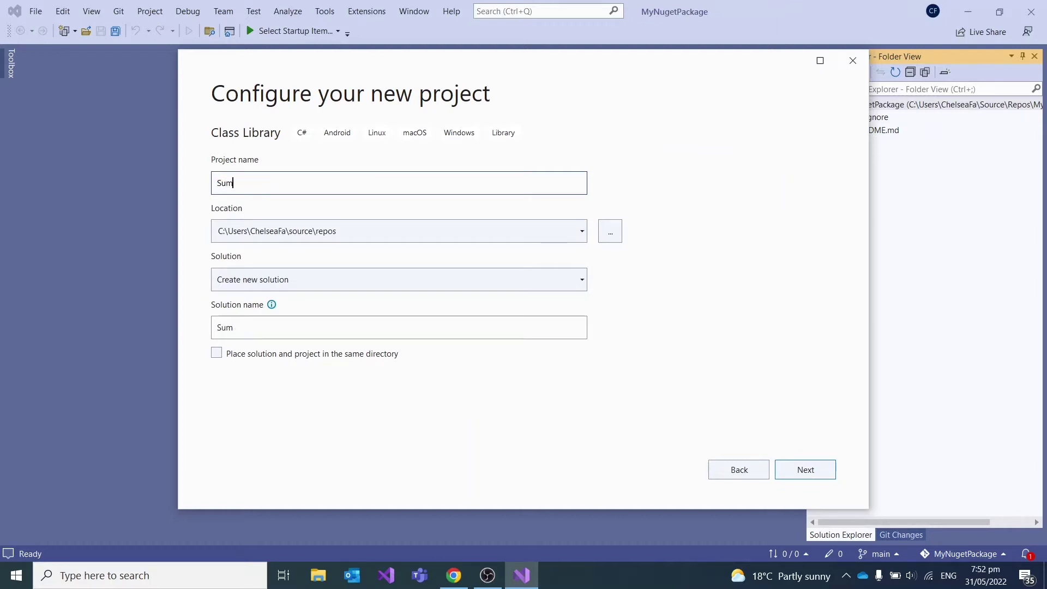
pyautogui.write('Numbers')
pyautogui.click(584, 233)
pyautogui.click(622, 232)
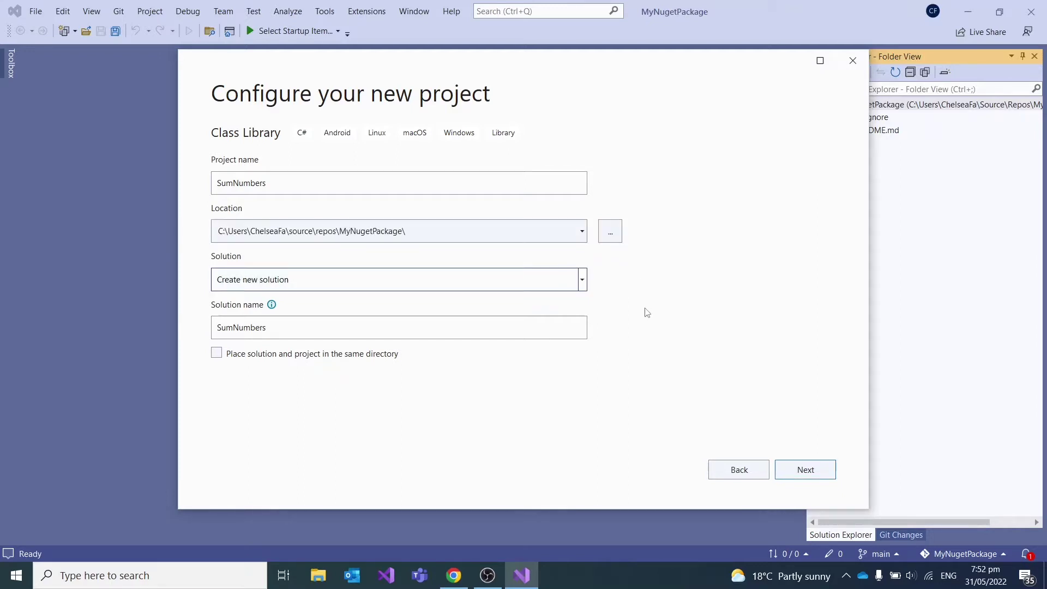
pyautogui.click(813, 474)
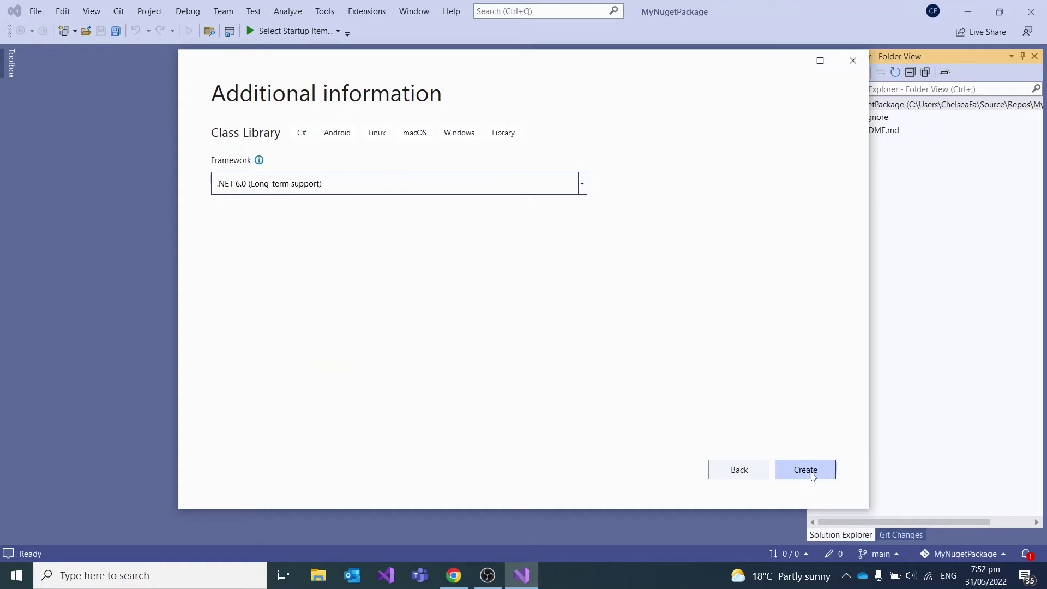
pyautogui.click(813, 474)
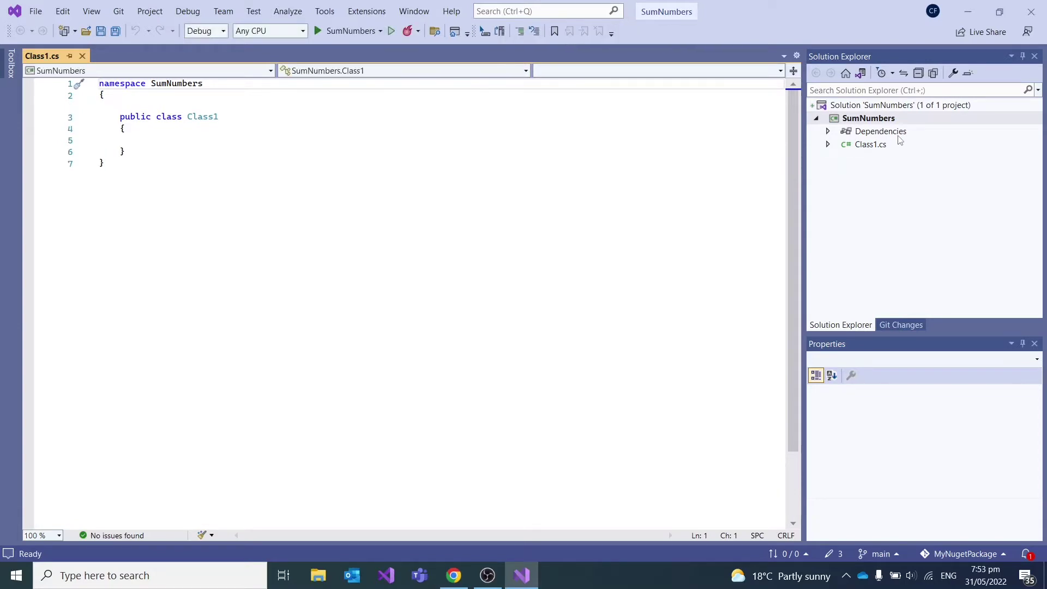
# - Rename the class in Class1.cs from Class1 to Calculator
pyautogui.doubleClick(202, 118)
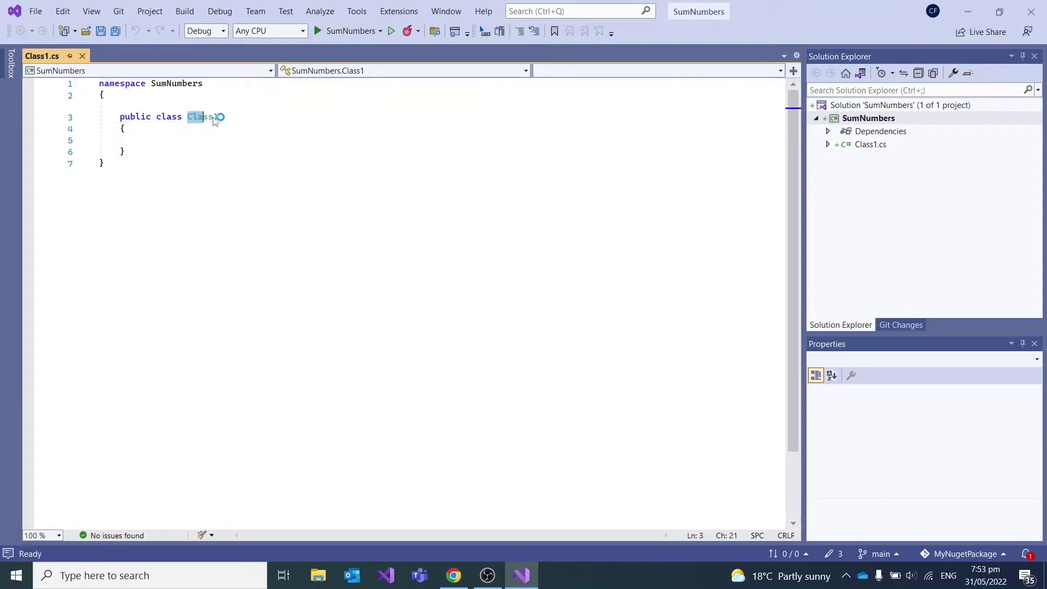
pyautogui.click(221, 117)
pyautogui.doubleClick(213, 117)
pyautogui.write('Cal')
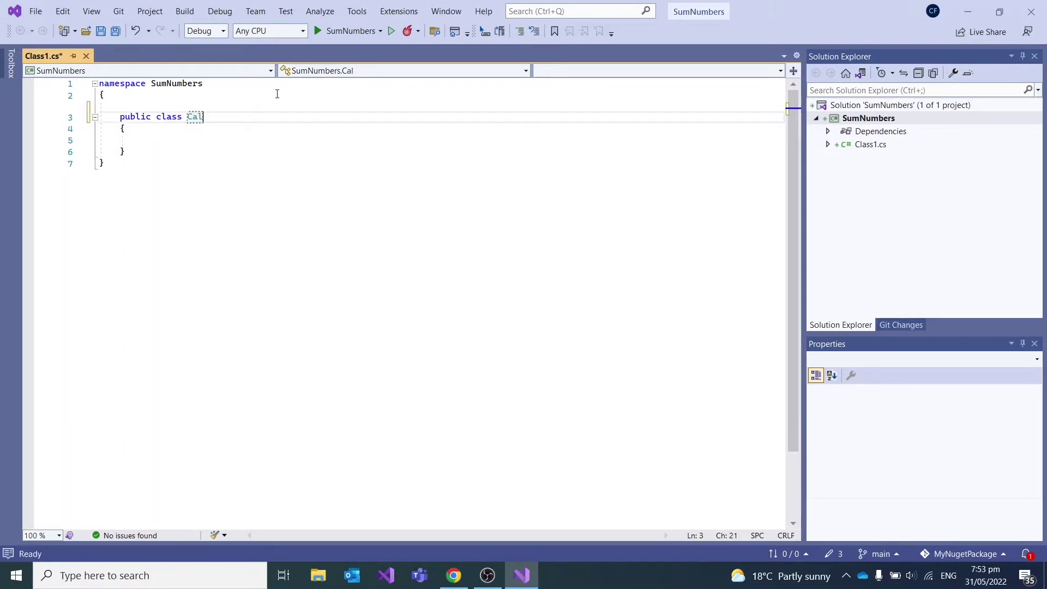
pyautogui.write('culator')
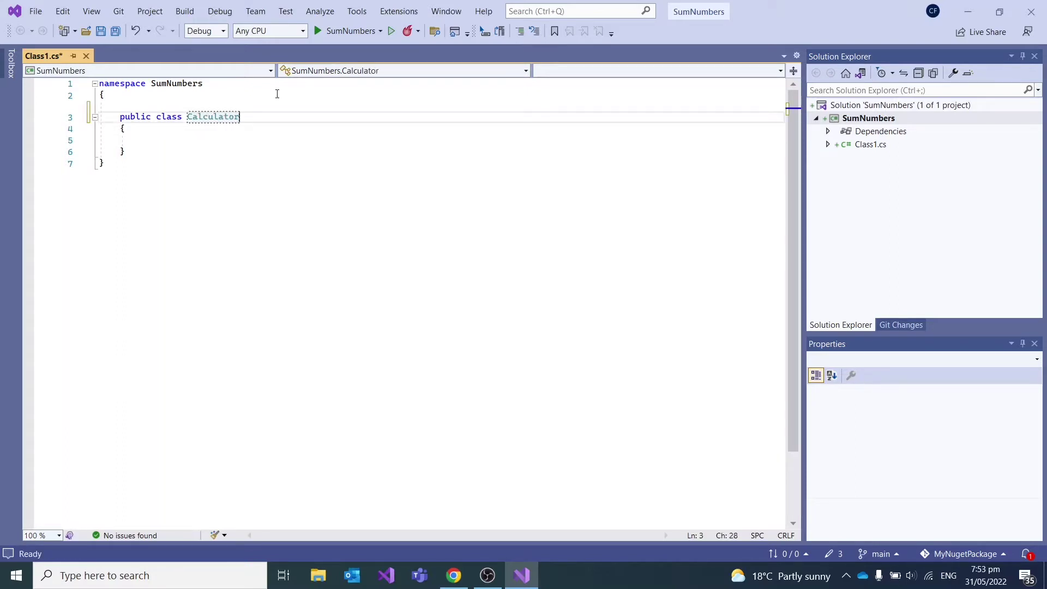
# - Add a public static int method SumEvens(int[] nums) with an empty body inside the Calculator class
pyautogui.press('Down')
pyautogui.press('Down')
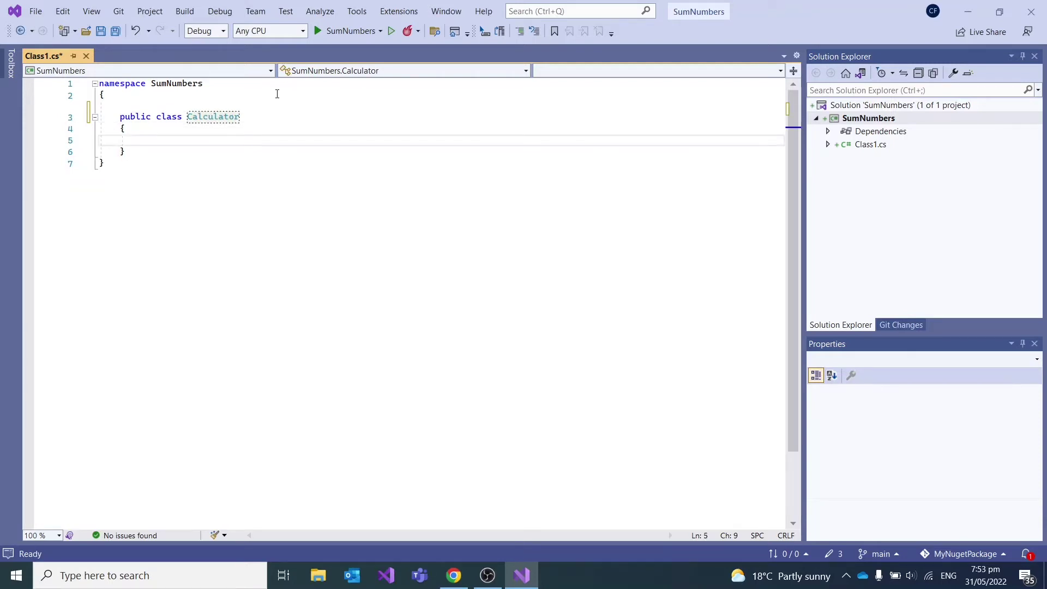
pyautogui.write('public')
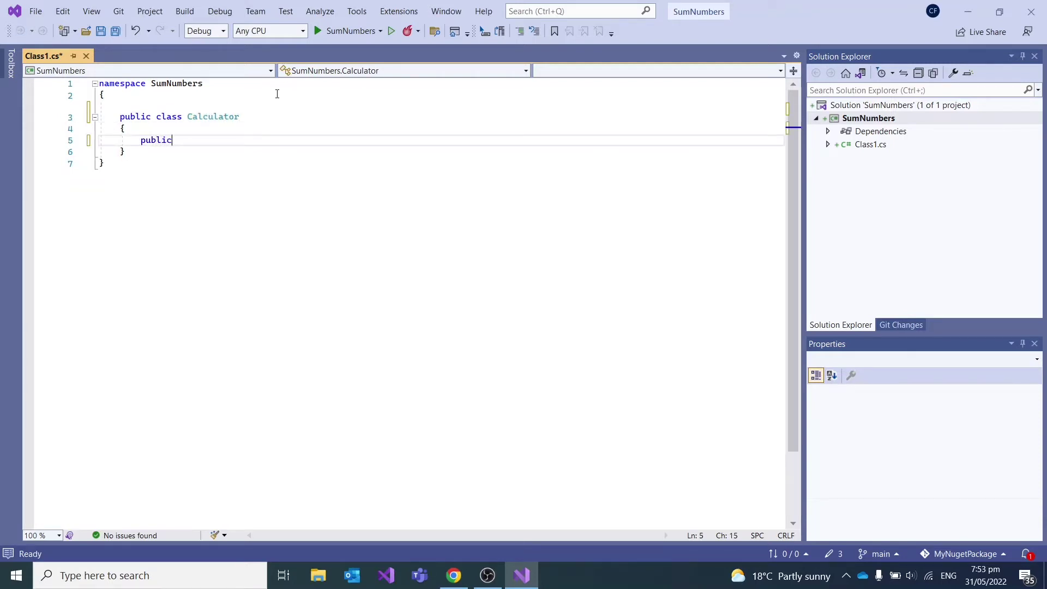
pyautogui.write(' static int ')
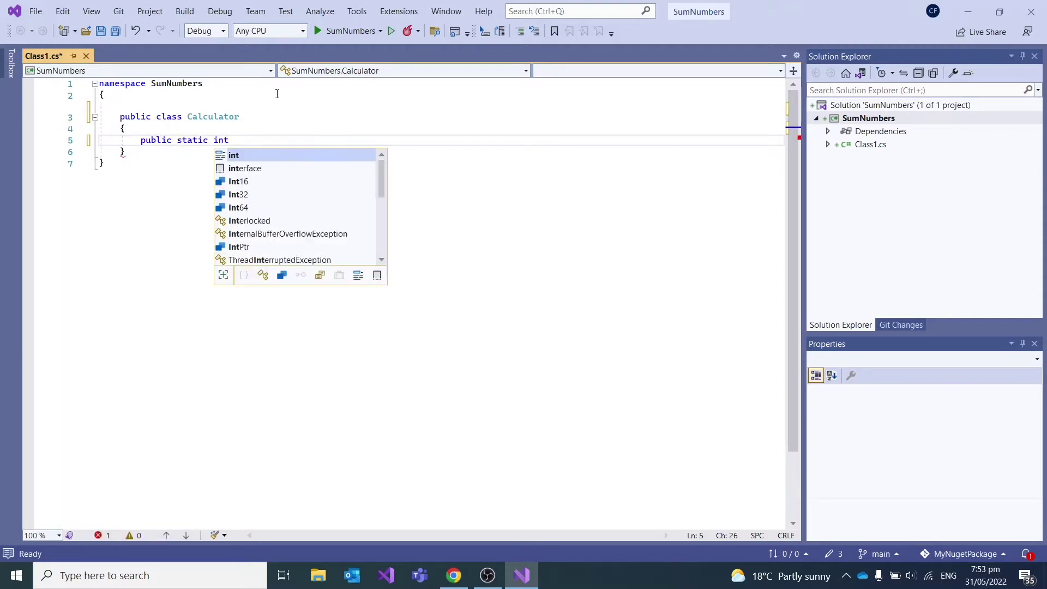
pyautogui.write('Sum')
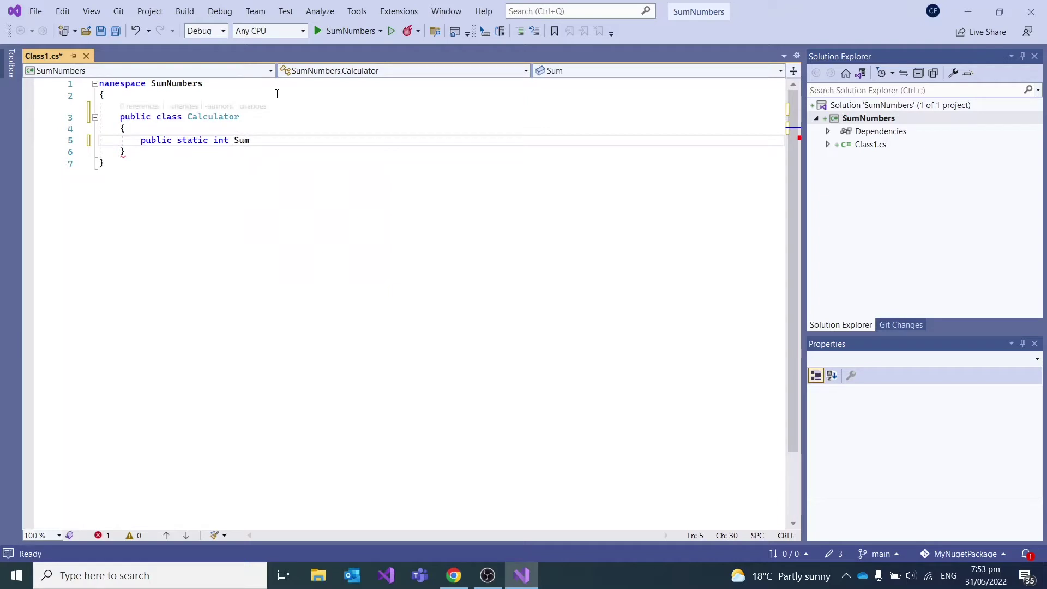
pyautogui.write('Evens')
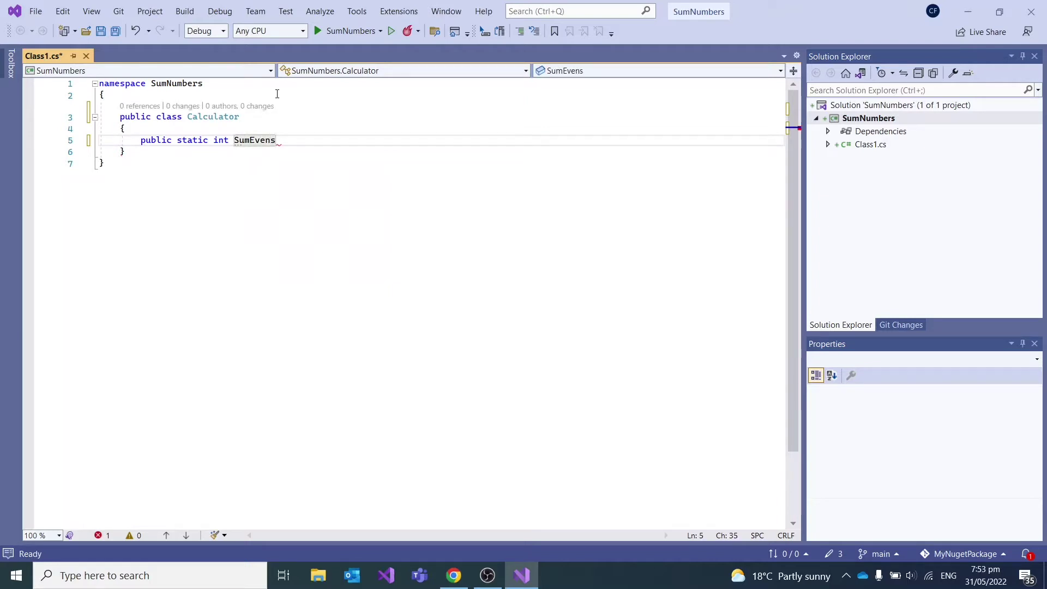
pyautogui.write('(int[')
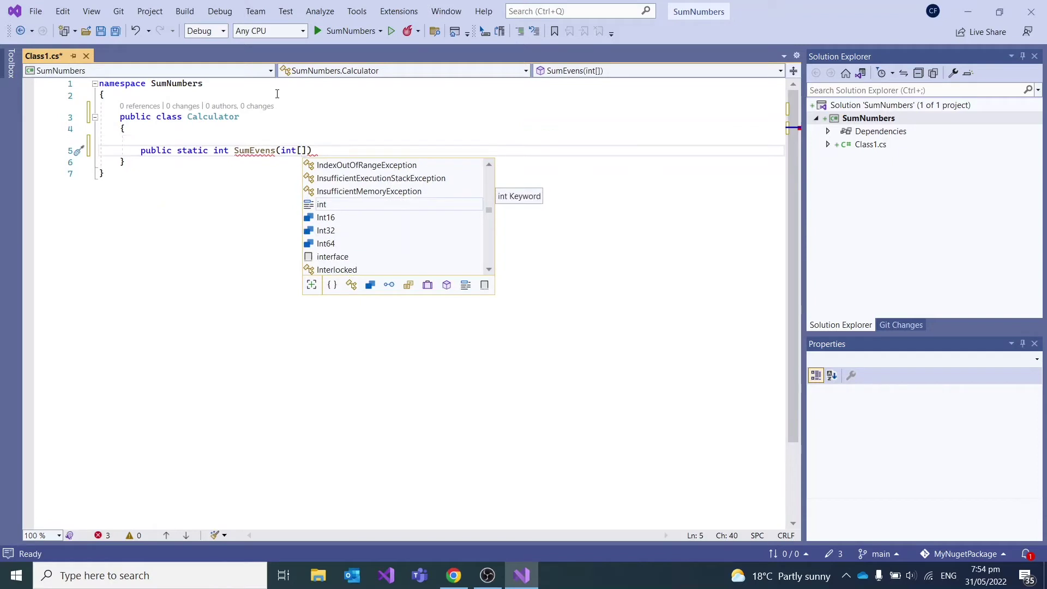
pyautogui.write('] ')
pyautogui.write('nums) ')
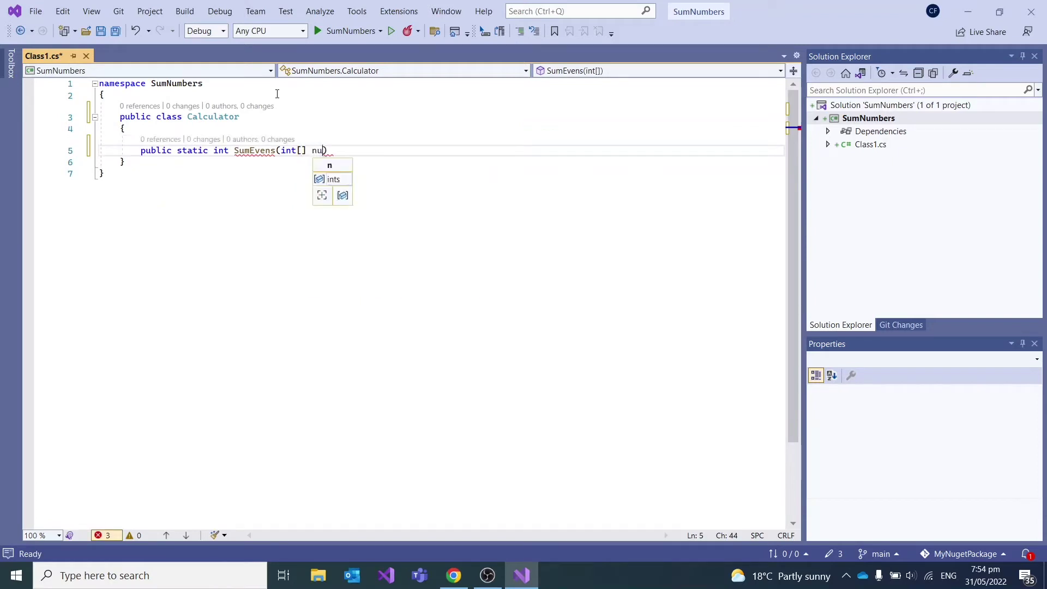
pyautogui.write('{')
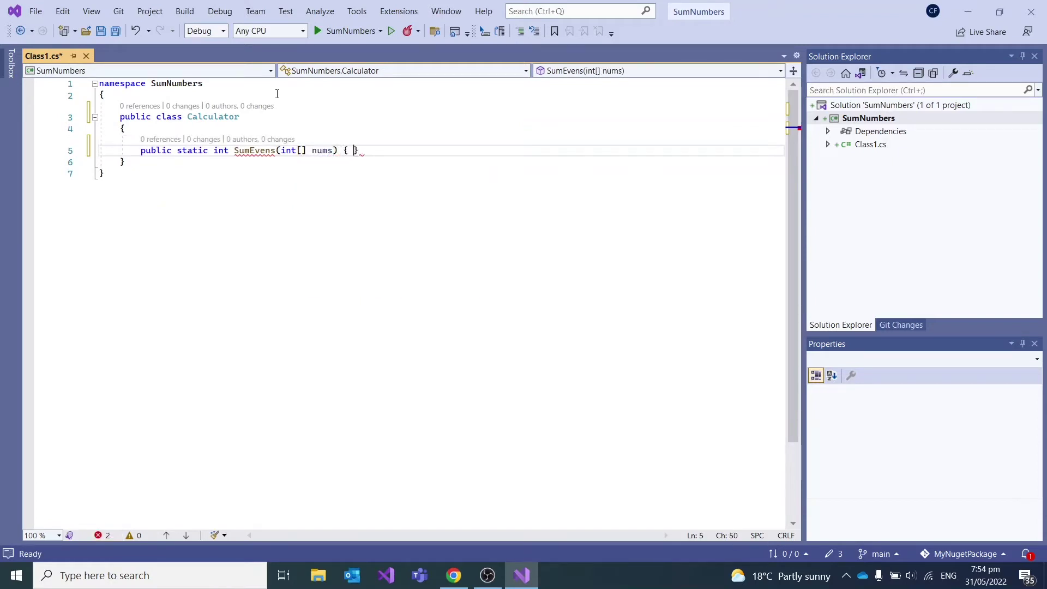
pyautogui.press('Return')
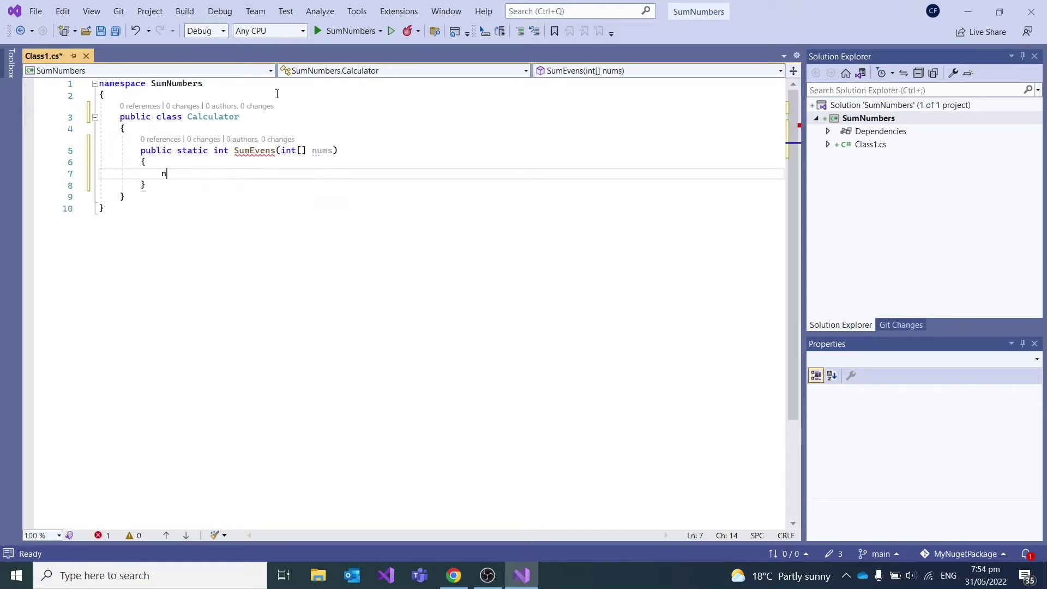
# - Write an empty foreach (int i in nums) loop block inside the SumEvens method
pyautogui.write('n')
pyautogui.press('BackSpace')
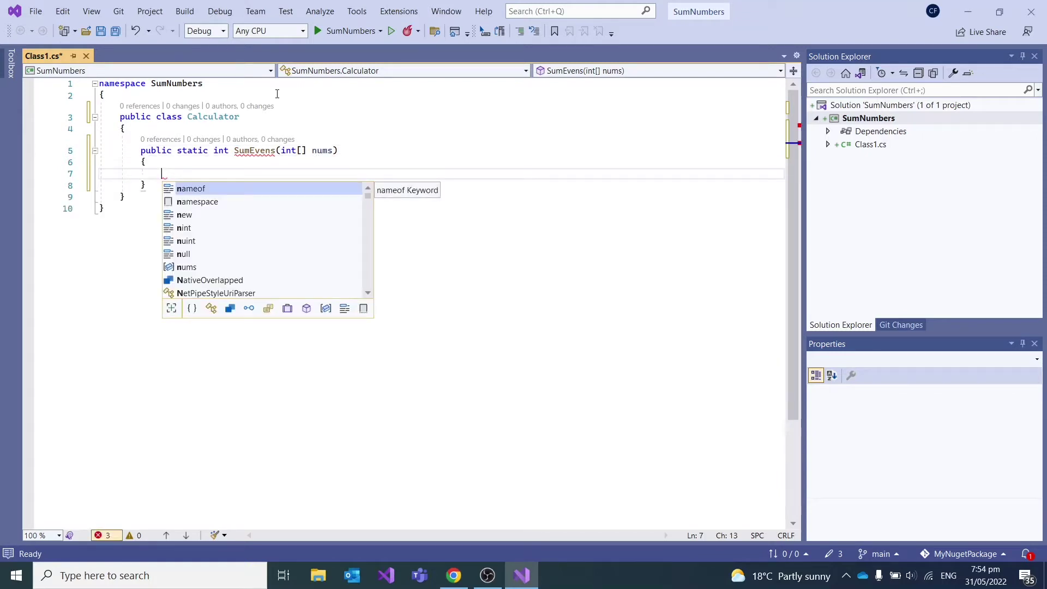
pyautogui.write('foreach')
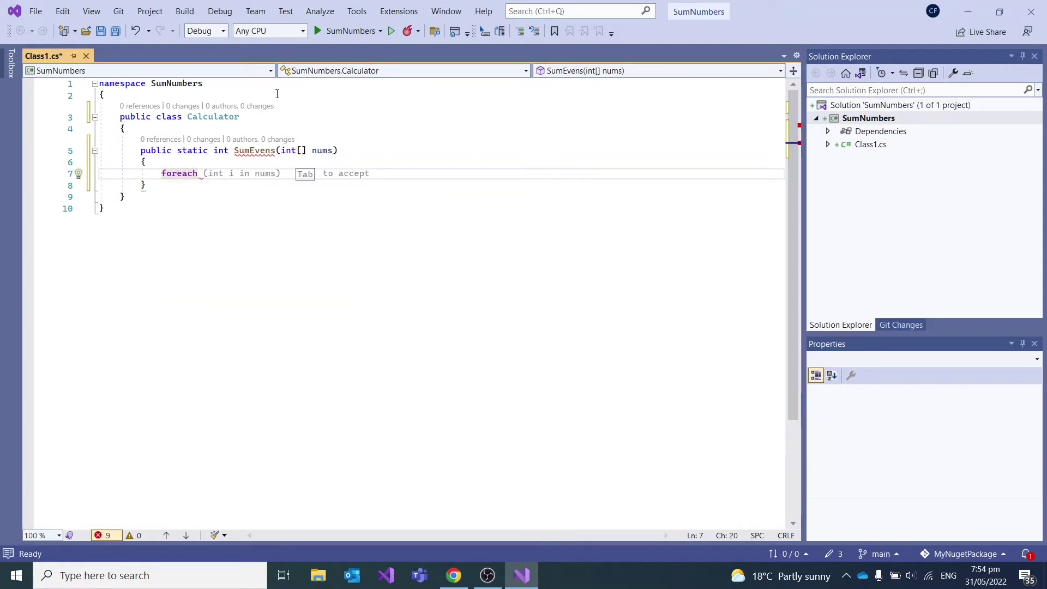
pyautogui.press('Tab')
pyautogui.write('{')
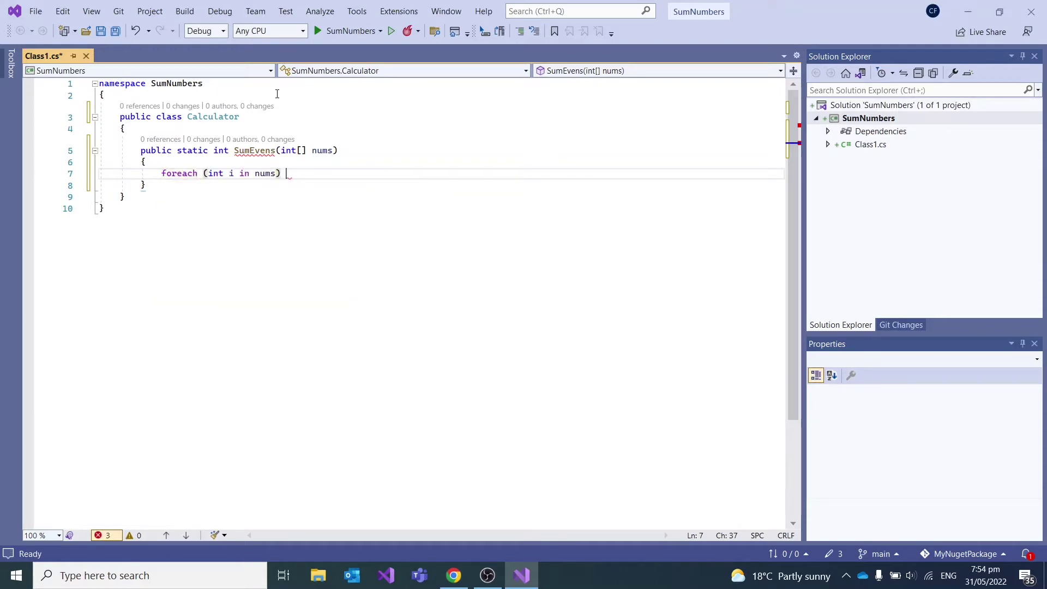
pyautogui.press('Return')
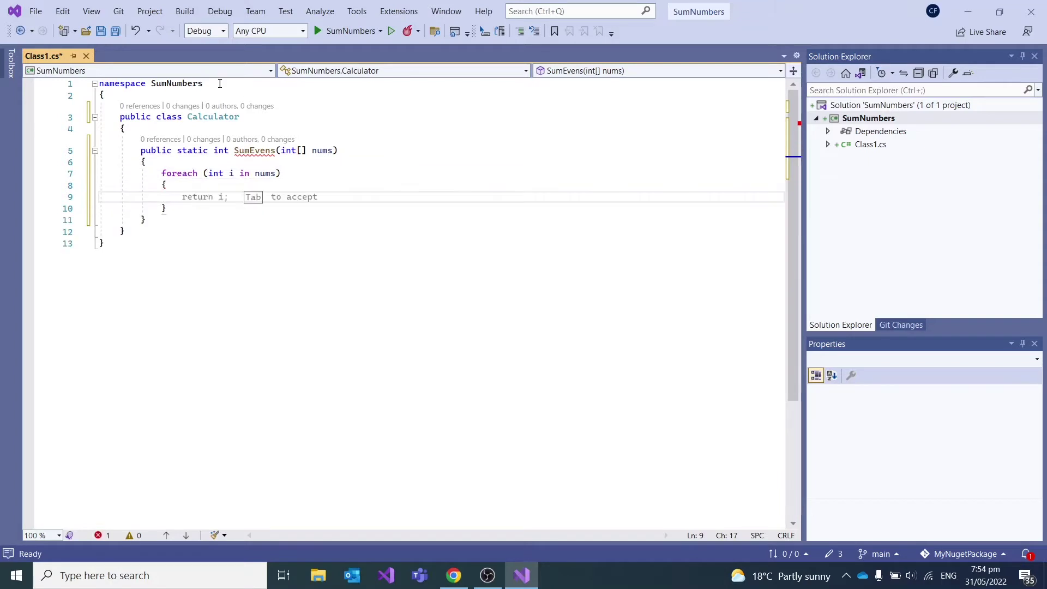
# - Declare int sum = 0; at the start of SumEvens, above the foreach loop
pyautogui.click(183, 158)
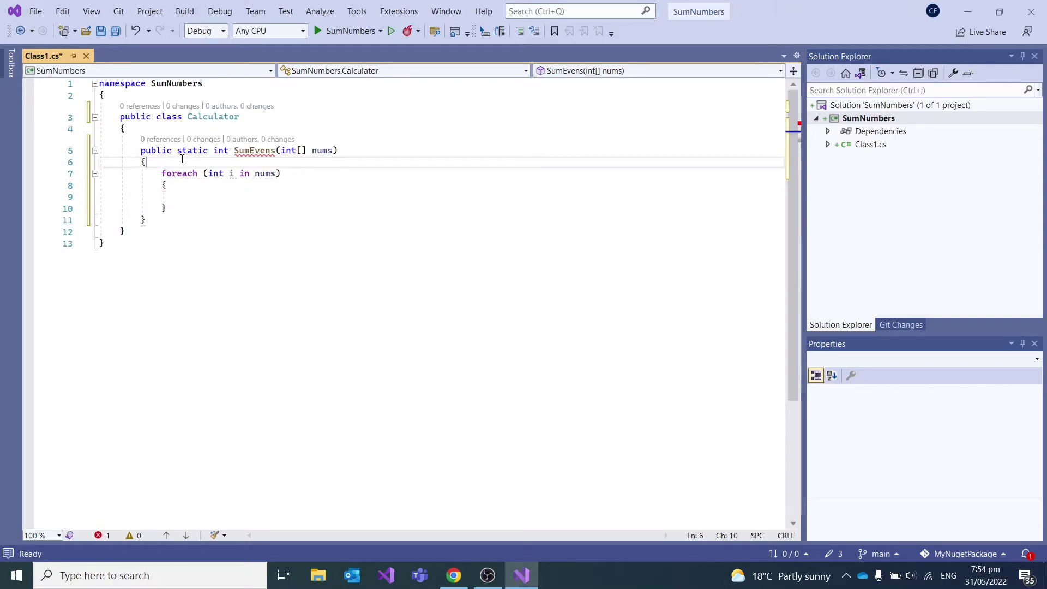
pyautogui.press('Return')
pyautogui.write('int')
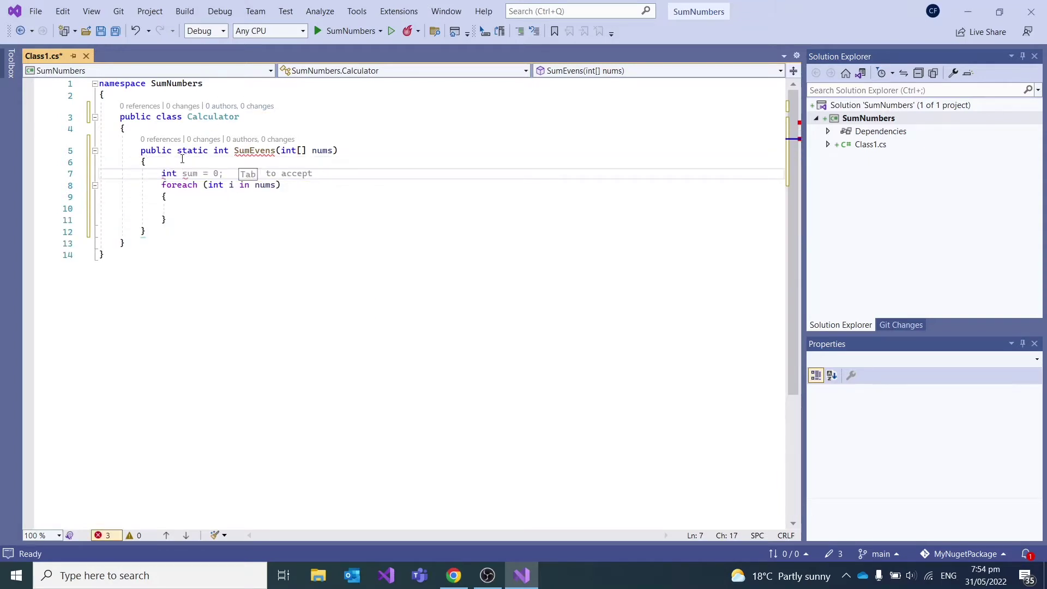
pyautogui.press('Tab')
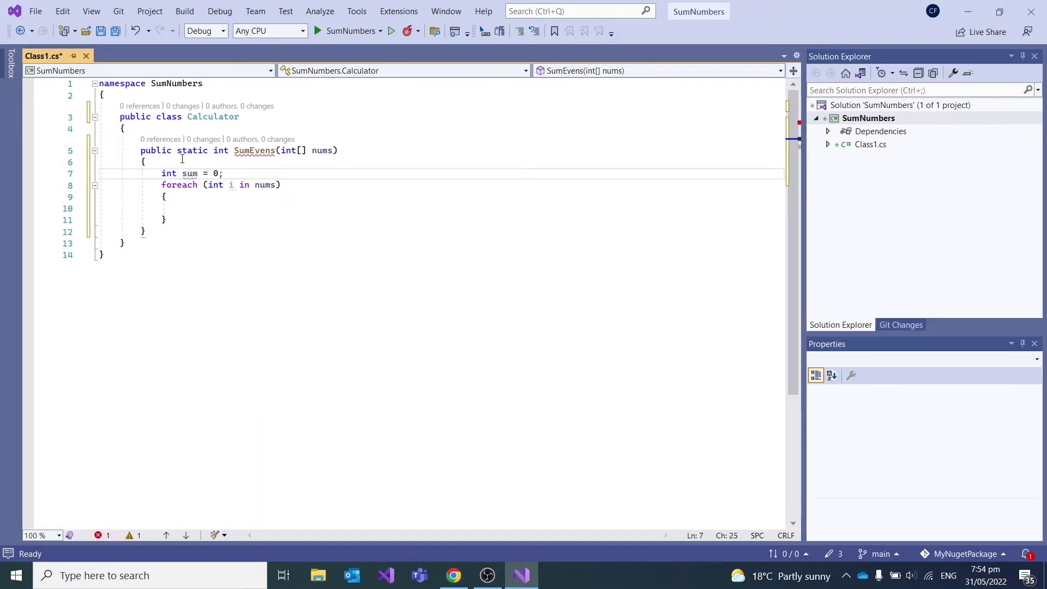
# - Add the statement sum += i; inside the foreach loop body
pyautogui.press('Down')
pyautogui.press('Down')
pyautogui.press('Down')
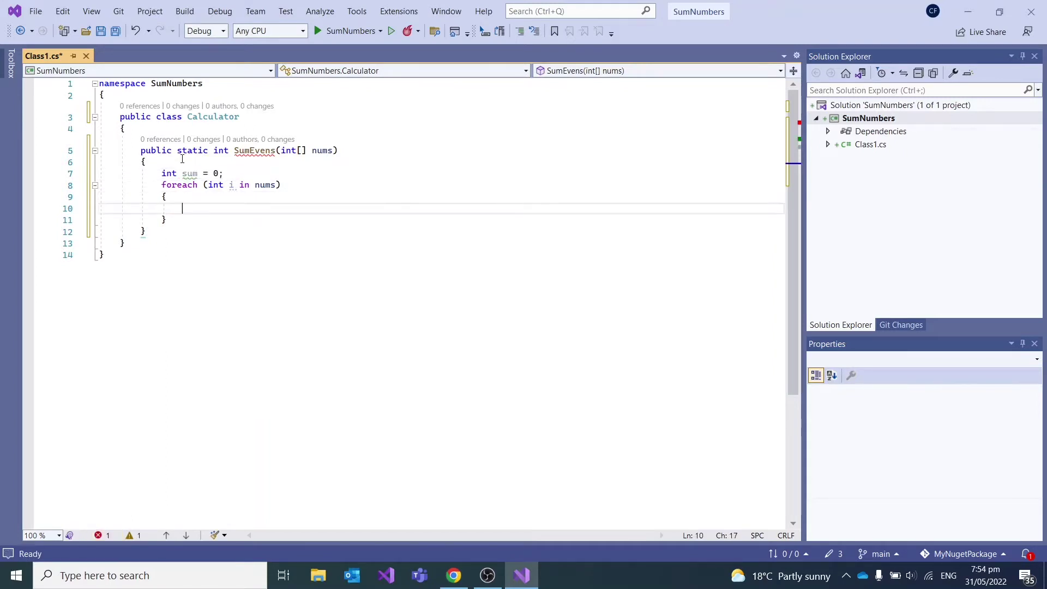
pyautogui.write('sum +')
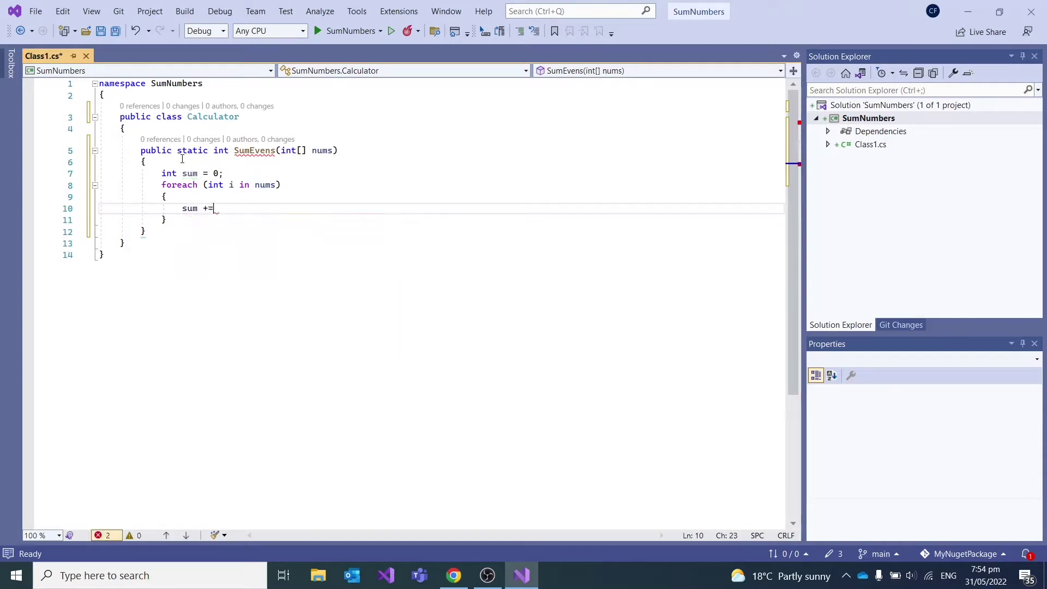
pyautogui.write('= i;')
# - Add return sum; below the foreach loop, separated from it by a blank line
pyautogui.press('Down')
pyautogui.press('Return')
pyautogui.press('Return')
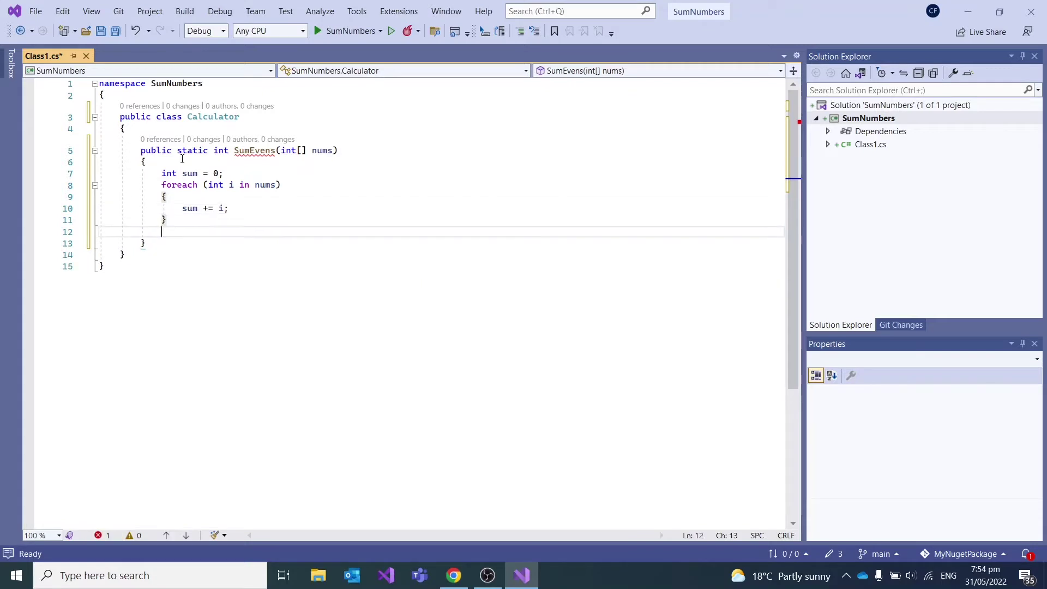
pyautogui.write('ur')
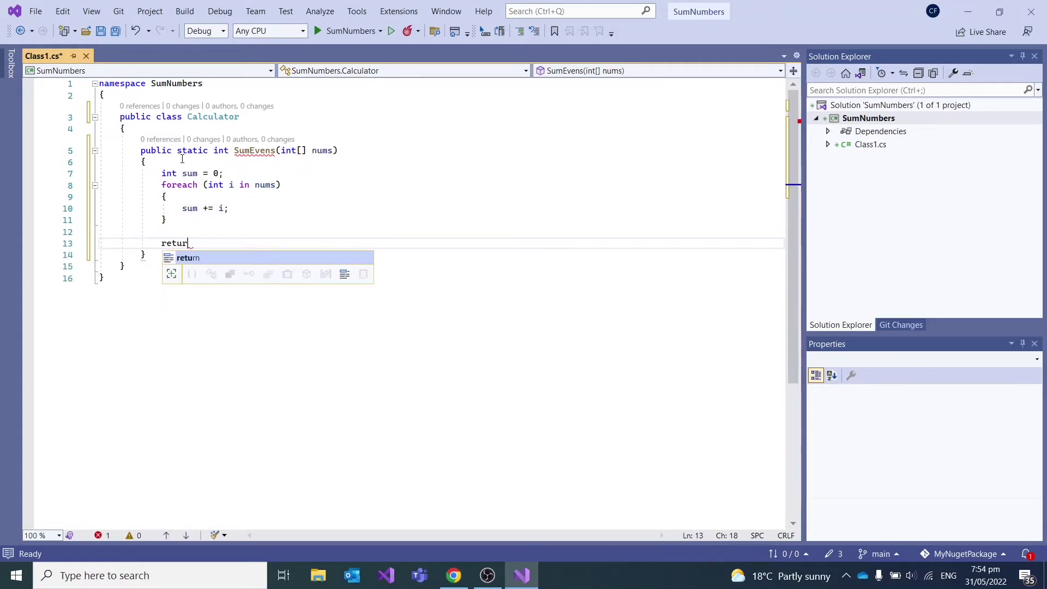
pyautogui.write('n sum;')
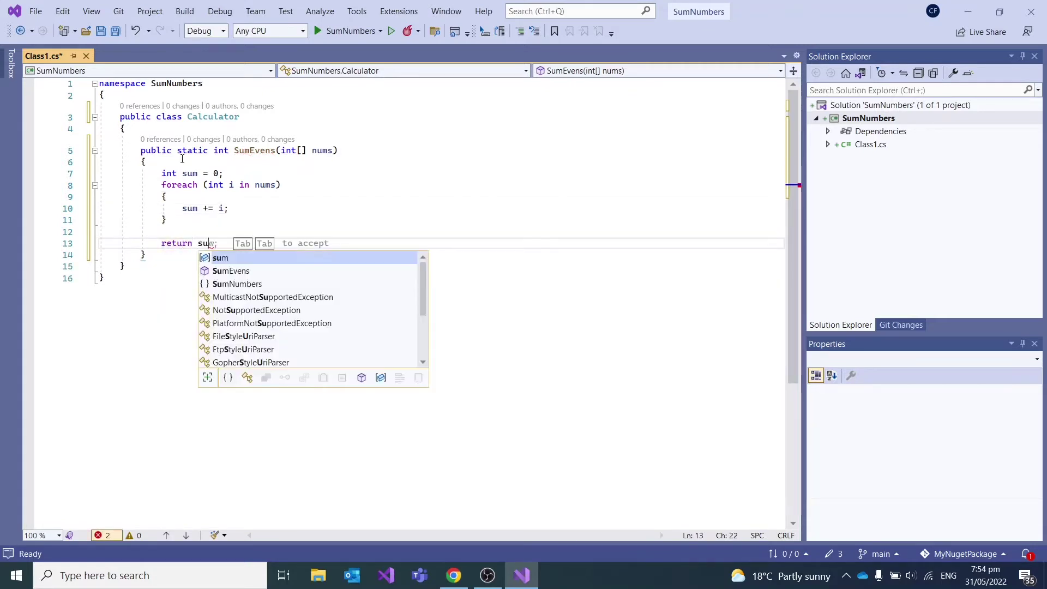
# - Insert an empty if (sum % 2 == 0) block at the start of the foreach loop body
pyautogui.click(211, 197)
pyautogui.press('Return')
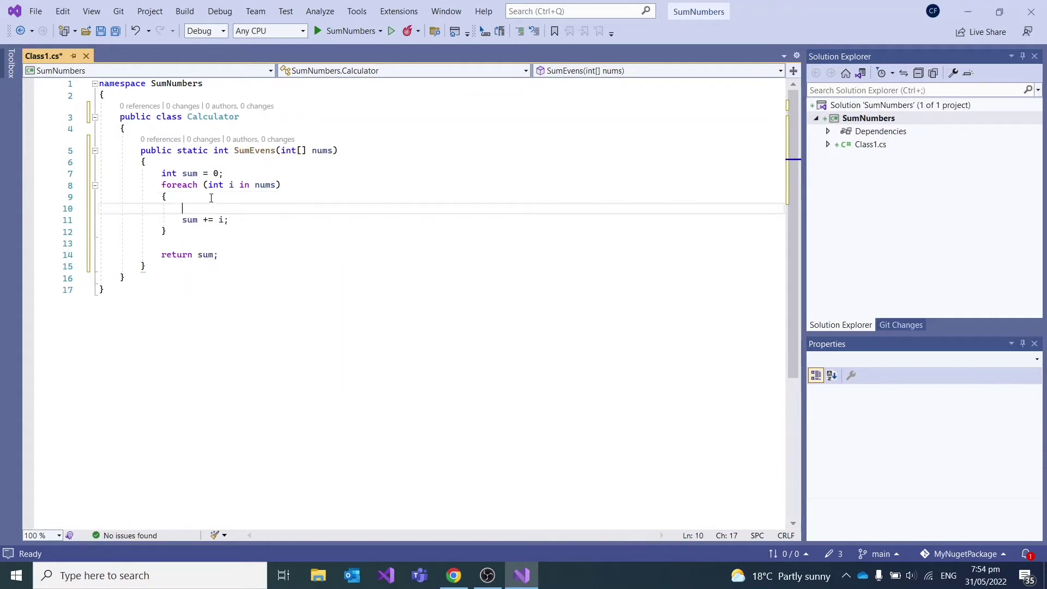
pyautogui.write('if (sum ')
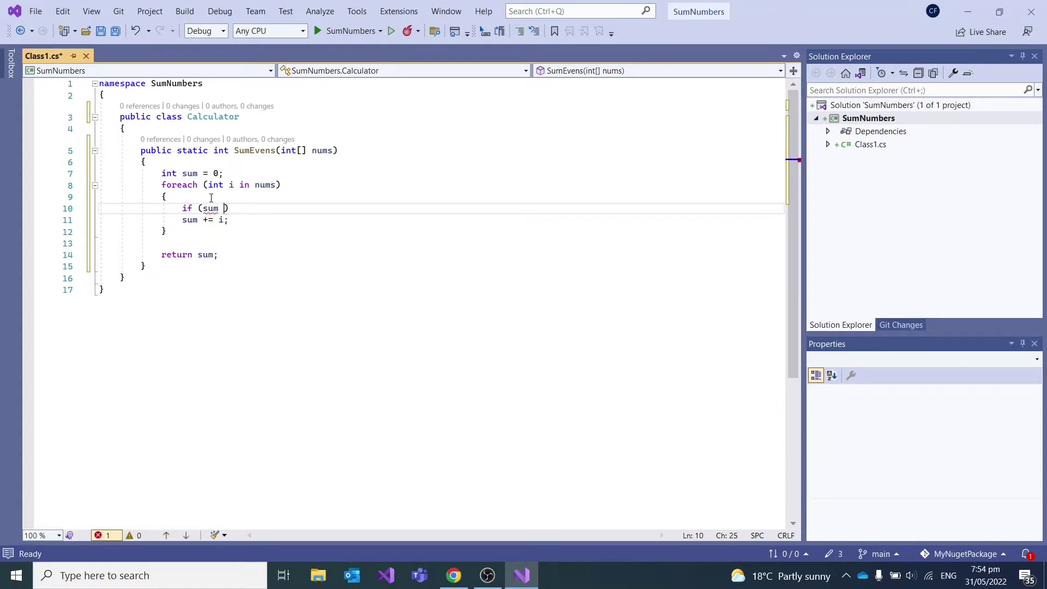
pyautogui.write('% 2 == 0) {')
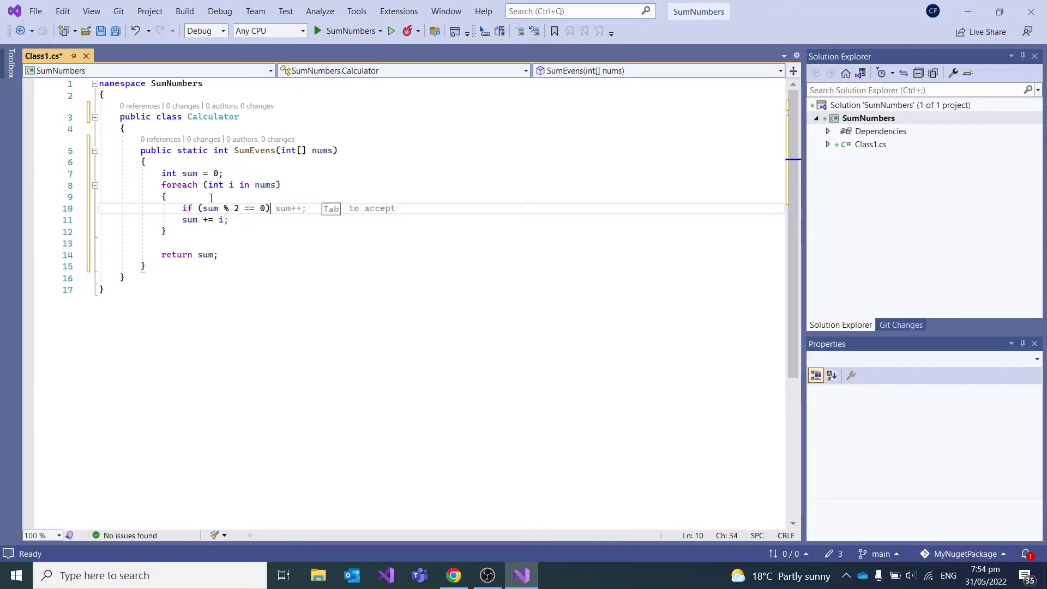
pyautogui.press('Return')
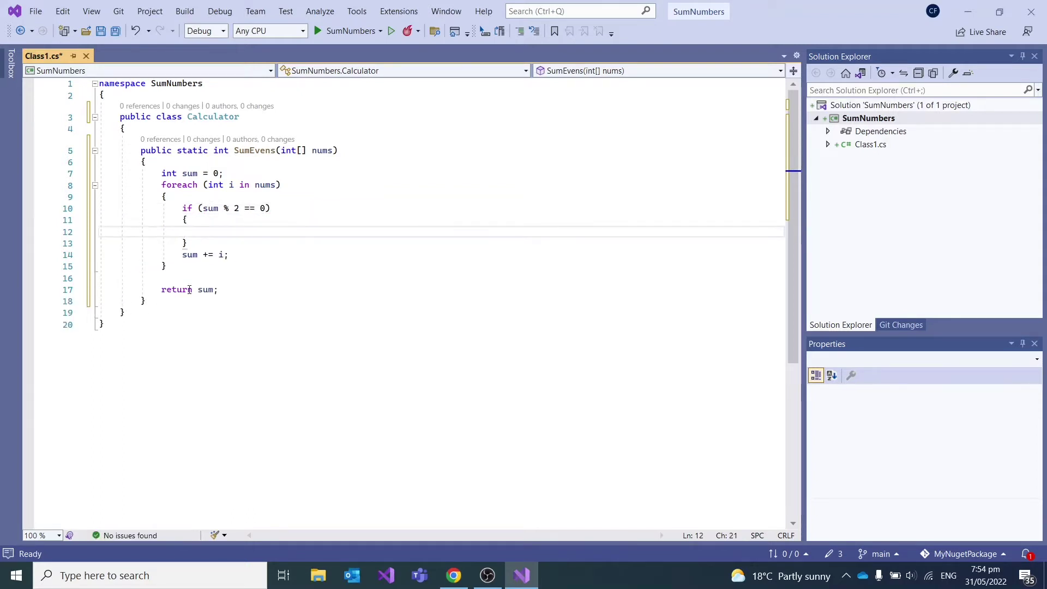
# - Move the sum += i; statement into the if block, remove the leftover empty line, and save the file
pyautogui.moveTo(229, 255); pyautogui.dragTo(67, 255)
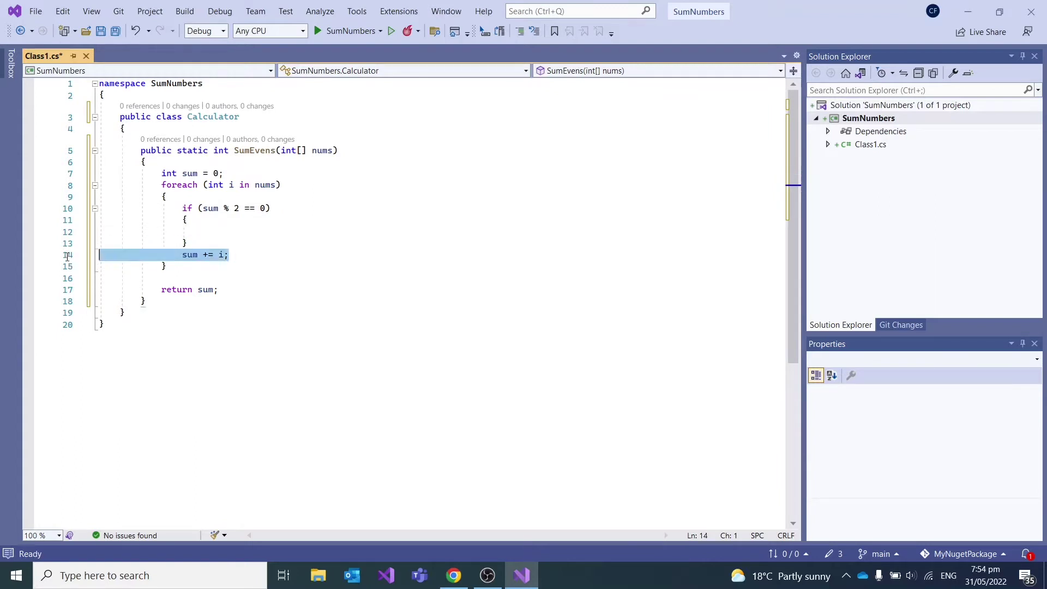
pyautogui.hotkey('ctrl', 'x')
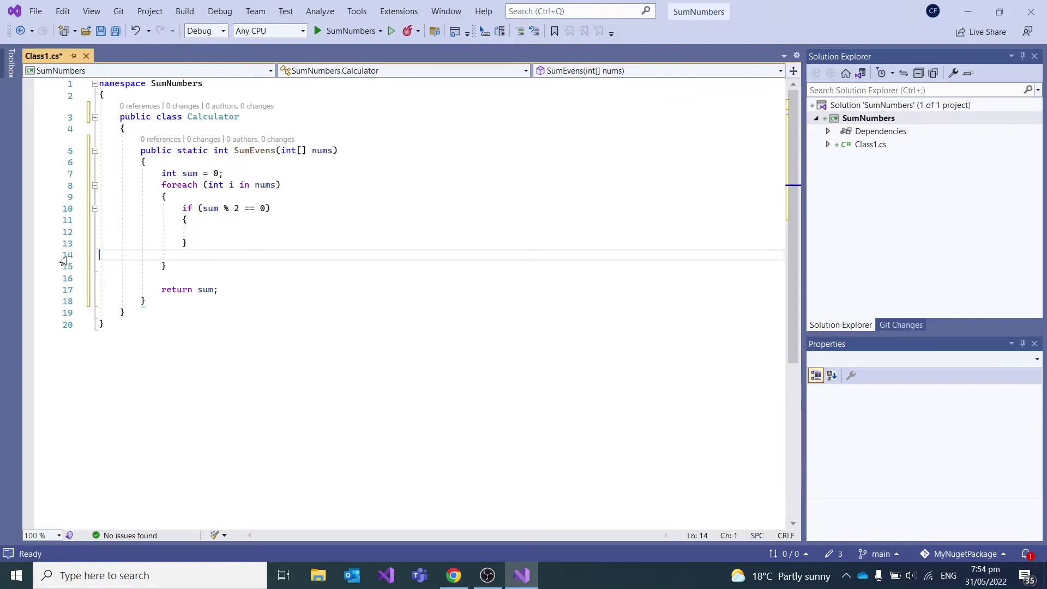
pyautogui.press('BackSpace')
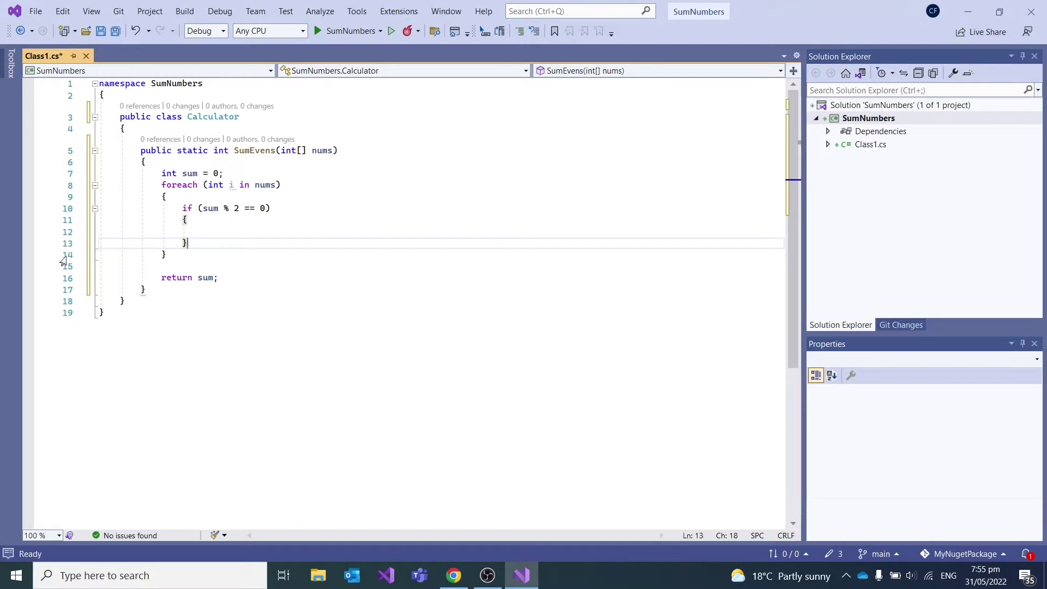
pyautogui.press('Up')
pyautogui.press('End')
pyautogui.hotkey('ctrl', 'v')
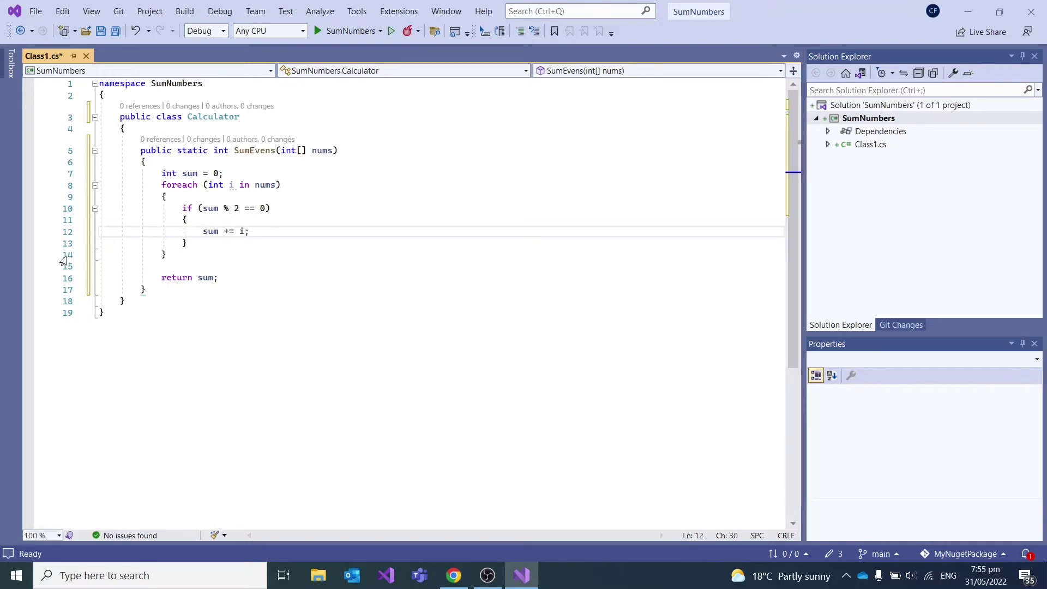
pyautogui.hotkey('ctrl', 's')
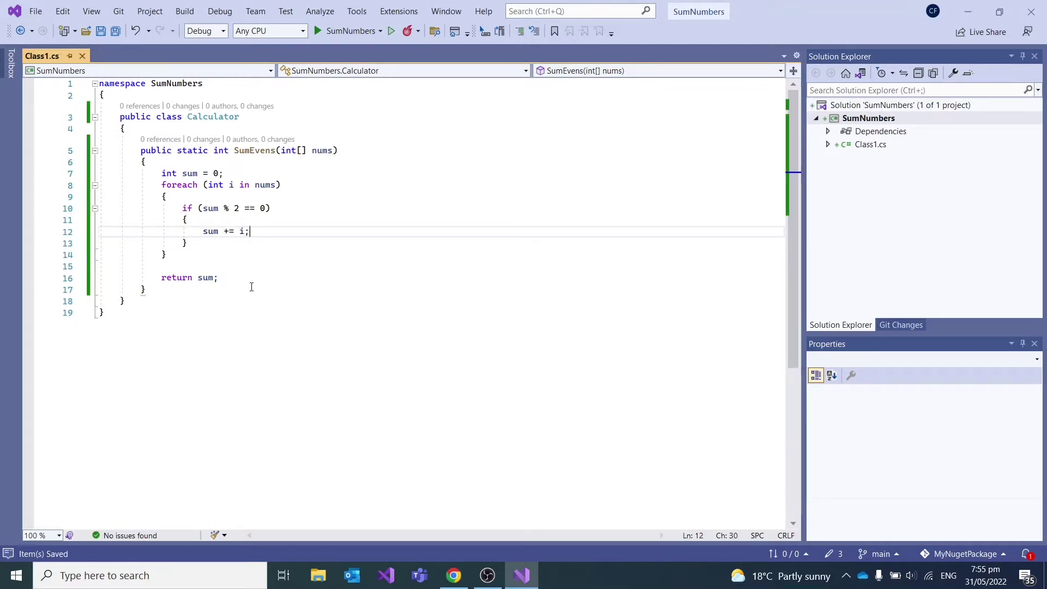
# - Rename the file Class1.cs in the SumNumbers project to Calculator.cs
pyautogui.click(880, 145)
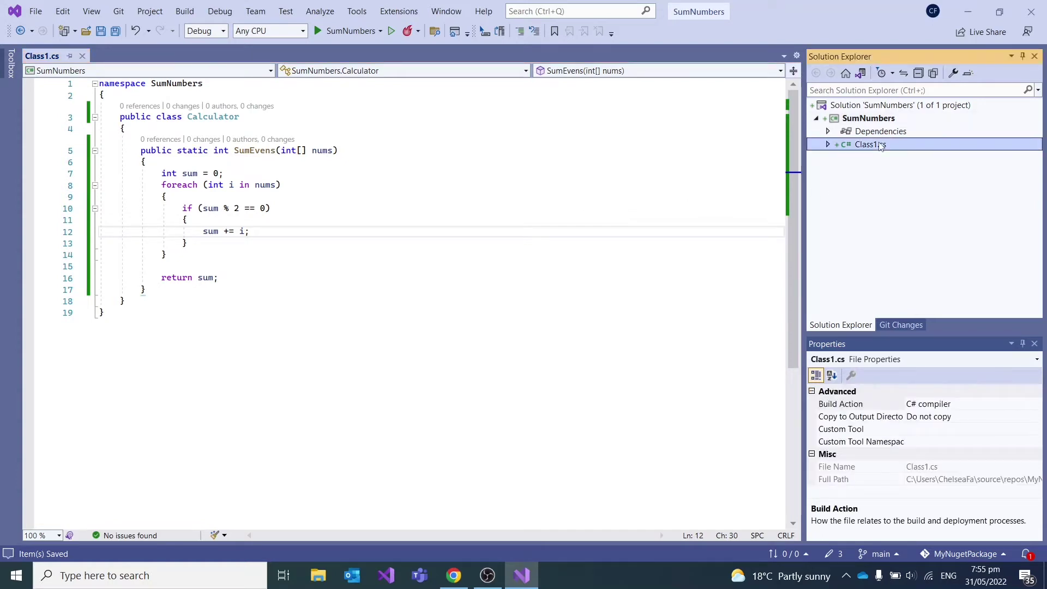
pyautogui.rightClick(880, 145)
pyautogui.click(883, 301)
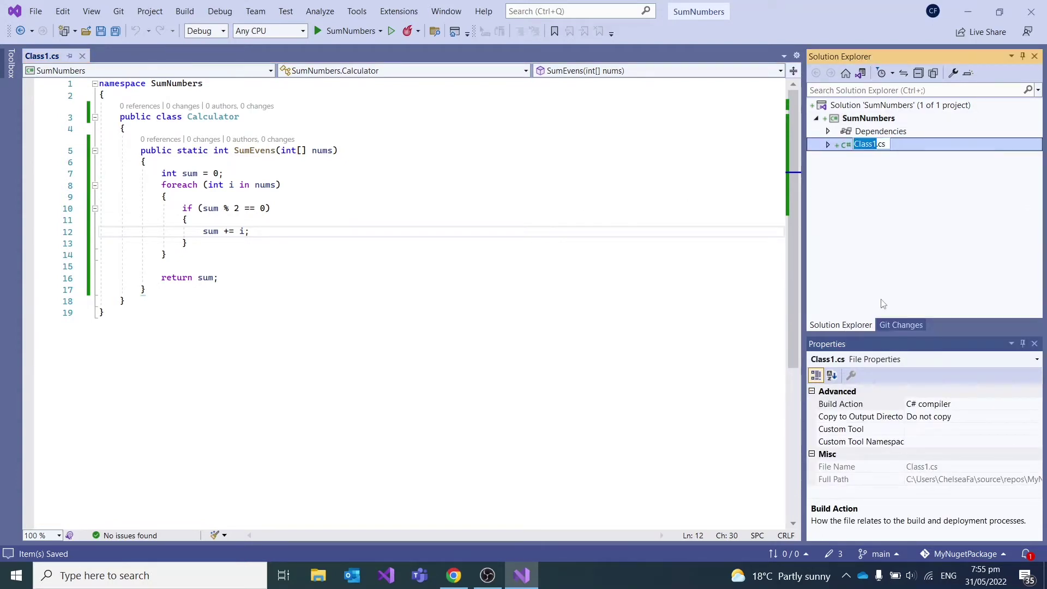
pyautogui.write('Calculator')
pyautogui.press('Return')
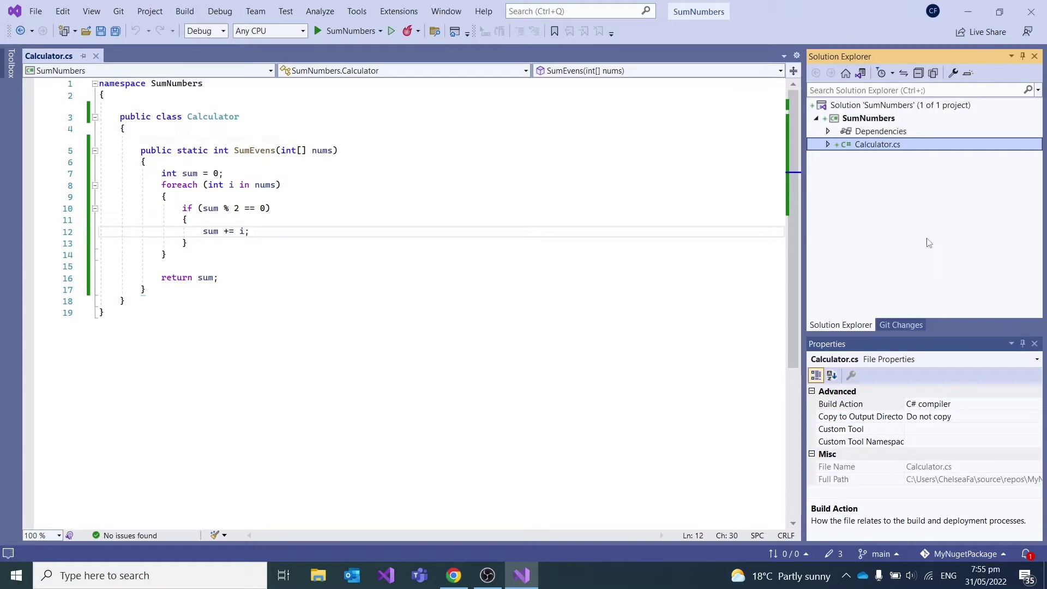
# - Start adding a new project to the SumNumbers solution, filter the templates to Test, and choose the C# xUnit Test Project
pyautogui.click(849, 106)
pyautogui.rightClick(849, 107)
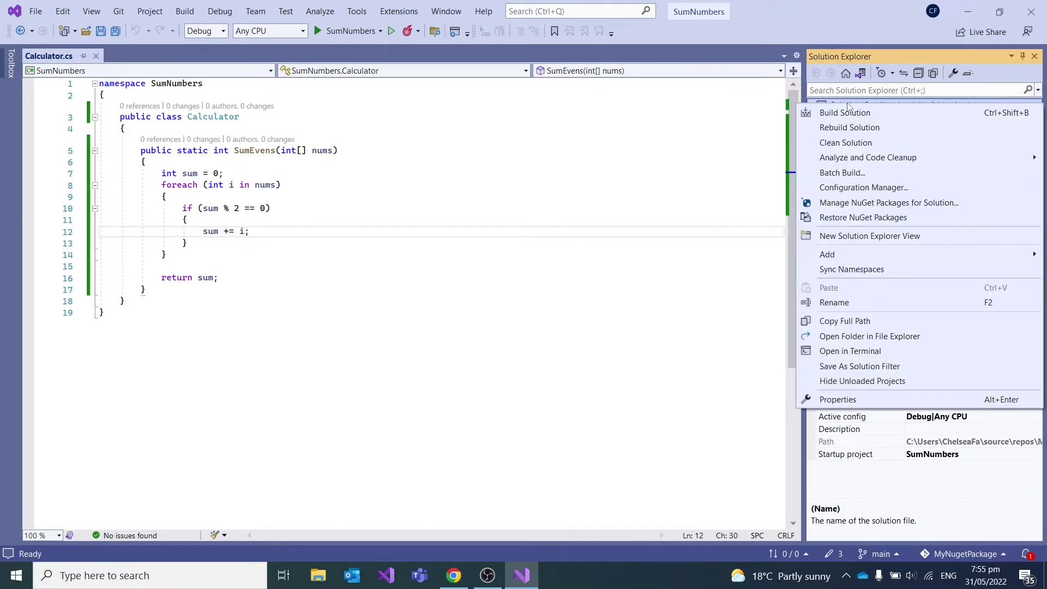
pyautogui.moveTo(848, 258)
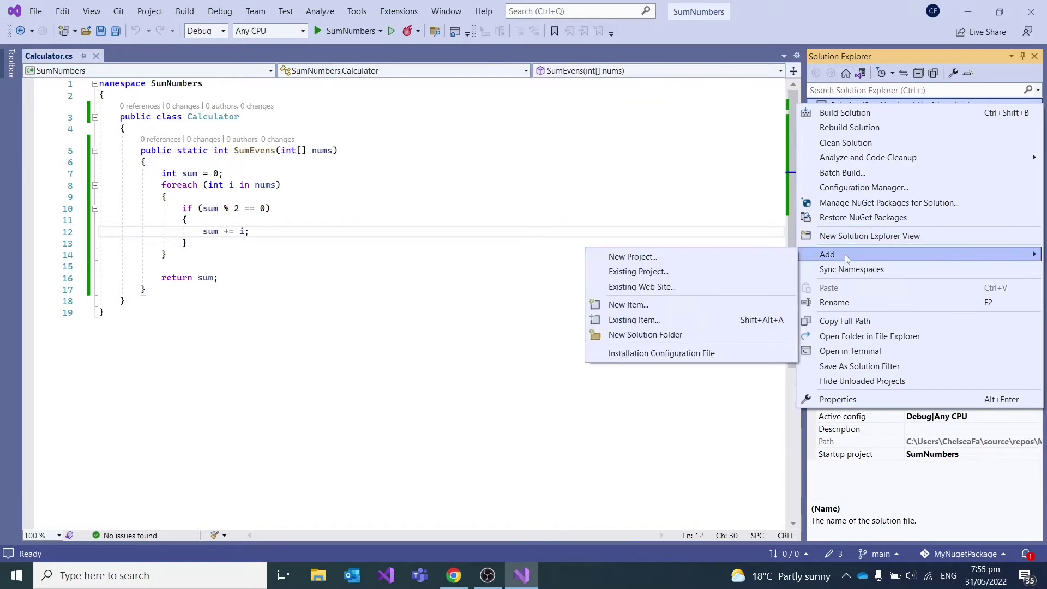
pyautogui.click(693, 259)
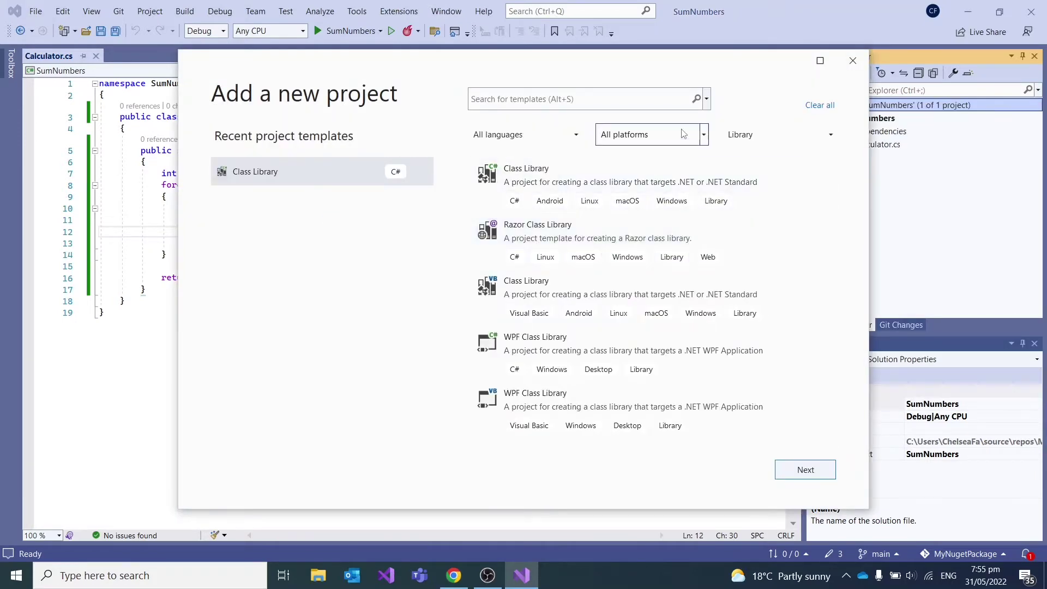
pyautogui.click(762, 140)
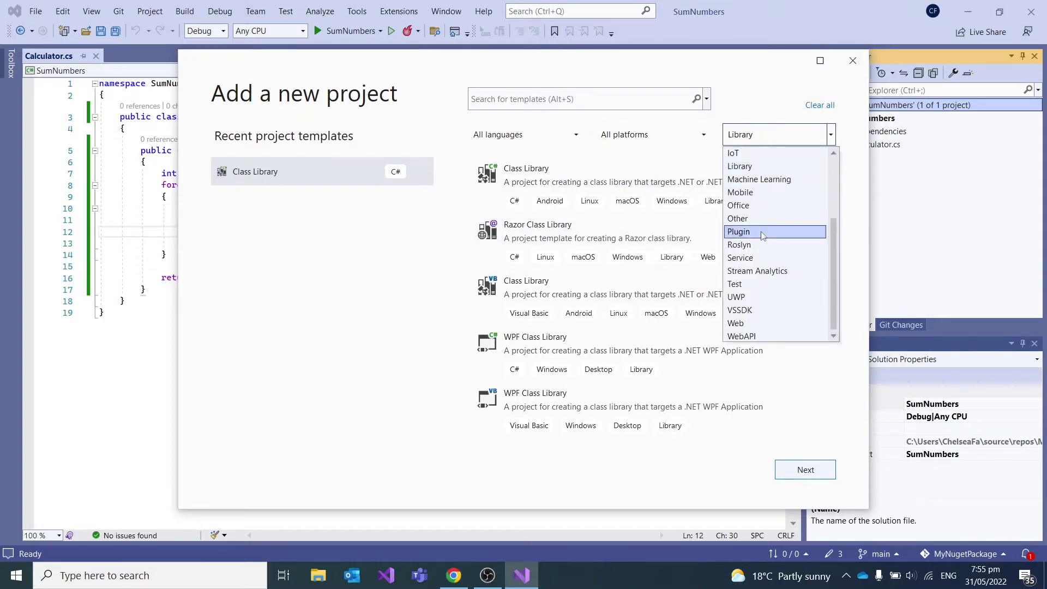
pyautogui.press('Escape')
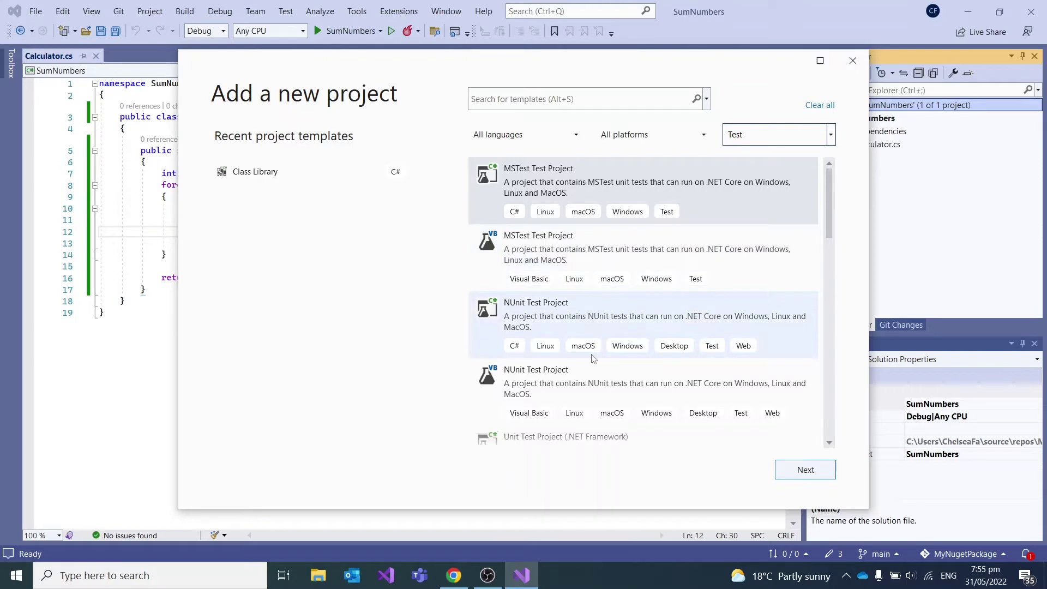
pyautogui.scroll(-4, 592, 327)
pyautogui.scroll(1, 594, 357)
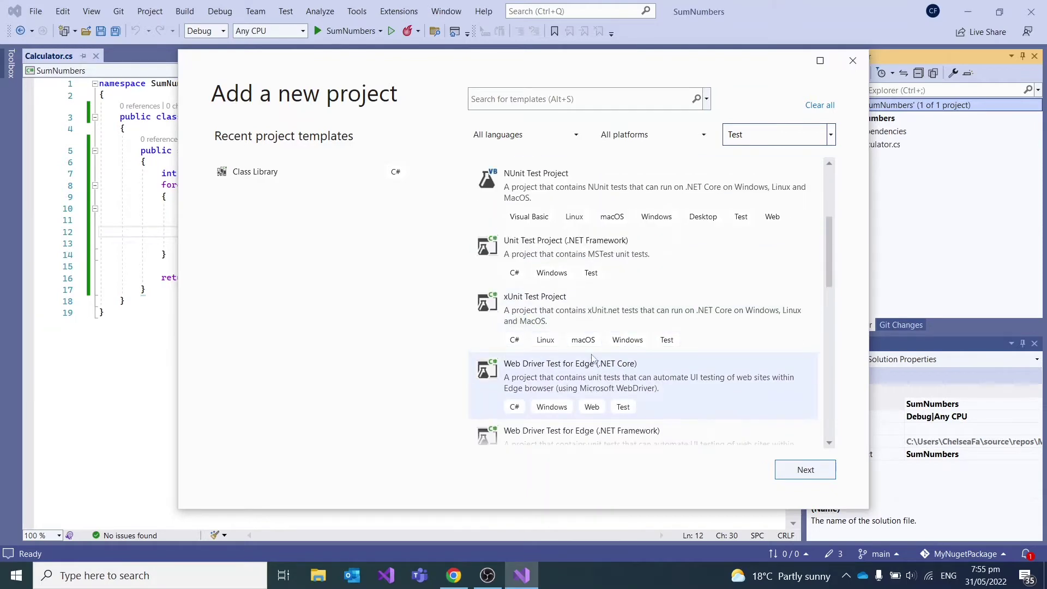
pyautogui.click(638, 313)
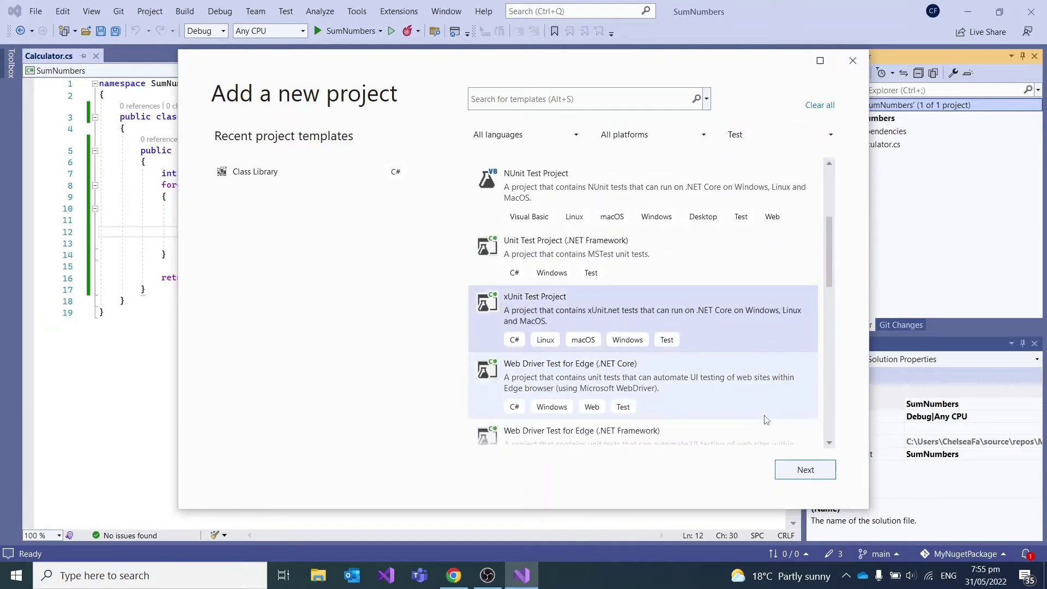
pyautogui.click(803, 471)
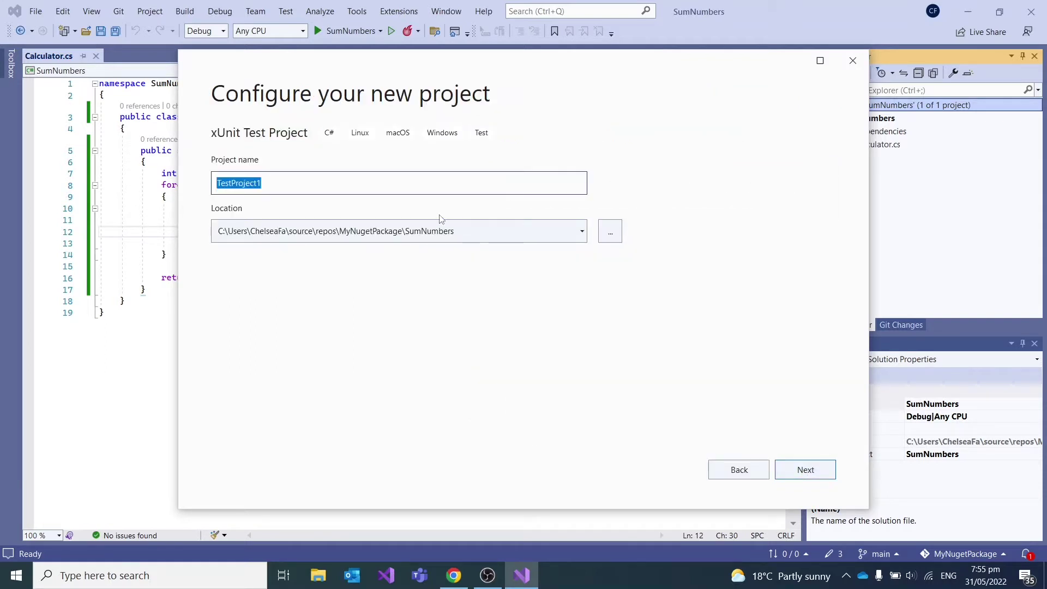
# - Name the test project SumNumbers.Tests and create it with .NET 6.0 (Long-term support)
pyautogui.write('SumNumet')
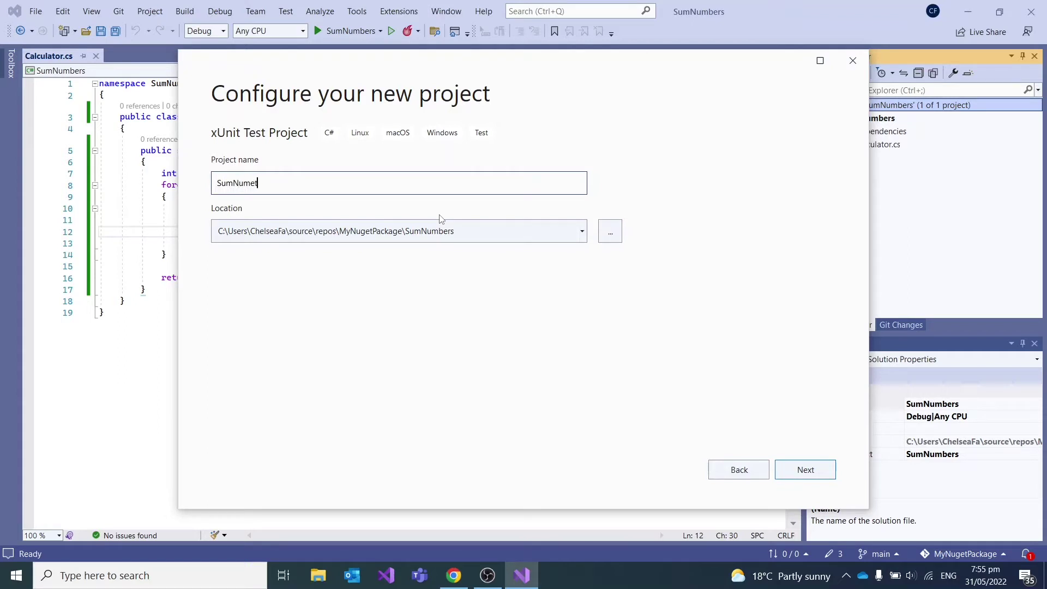
pyautogui.press('BackSpace')
pyautogui.press('BackSpace')
pyautogui.write('b')
pyautogui.press('Return')
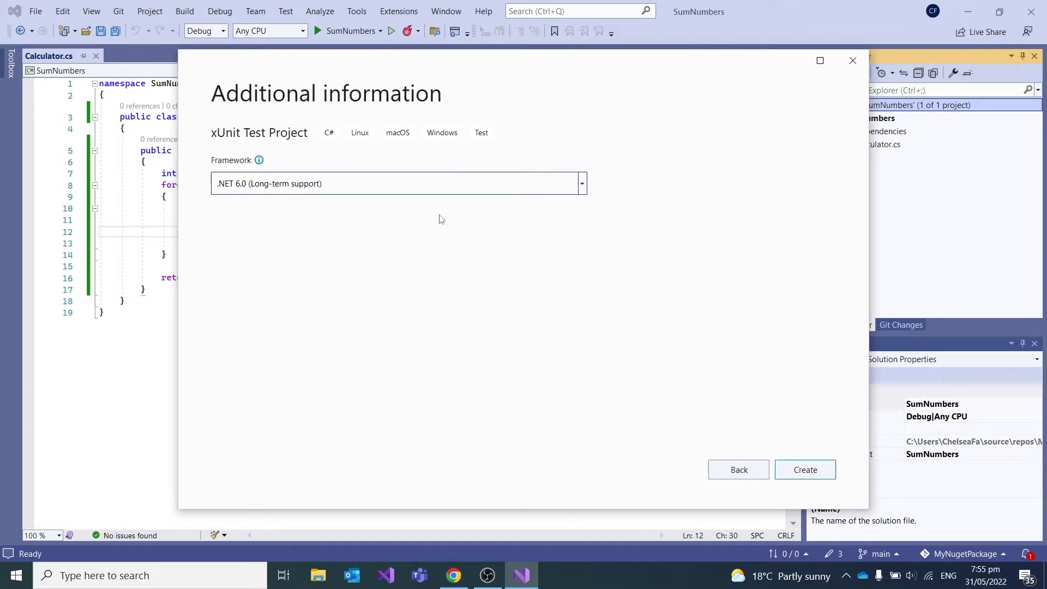
pyautogui.click(812, 470)
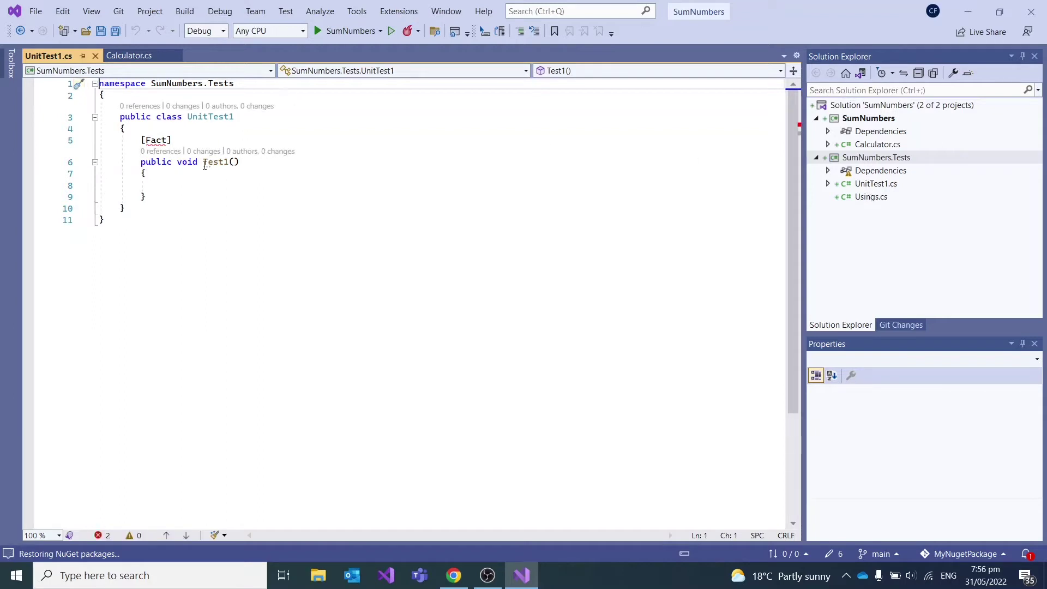
# - Rename the Test1 method in UnitTest1.cs to ShouldSumEvens
pyautogui.click(233, 163)
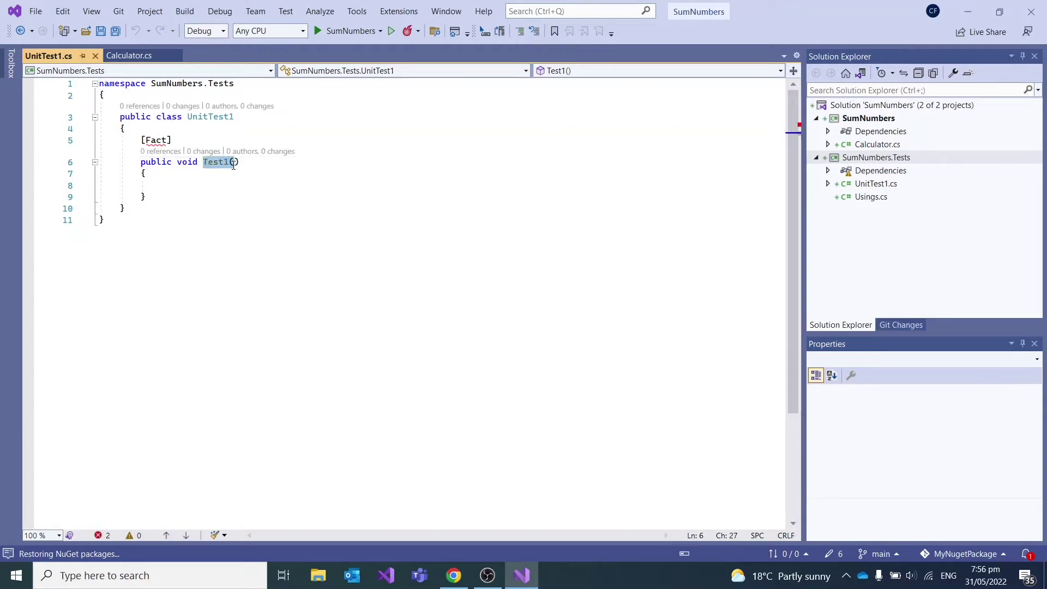
pyautogui.click(231, 164)
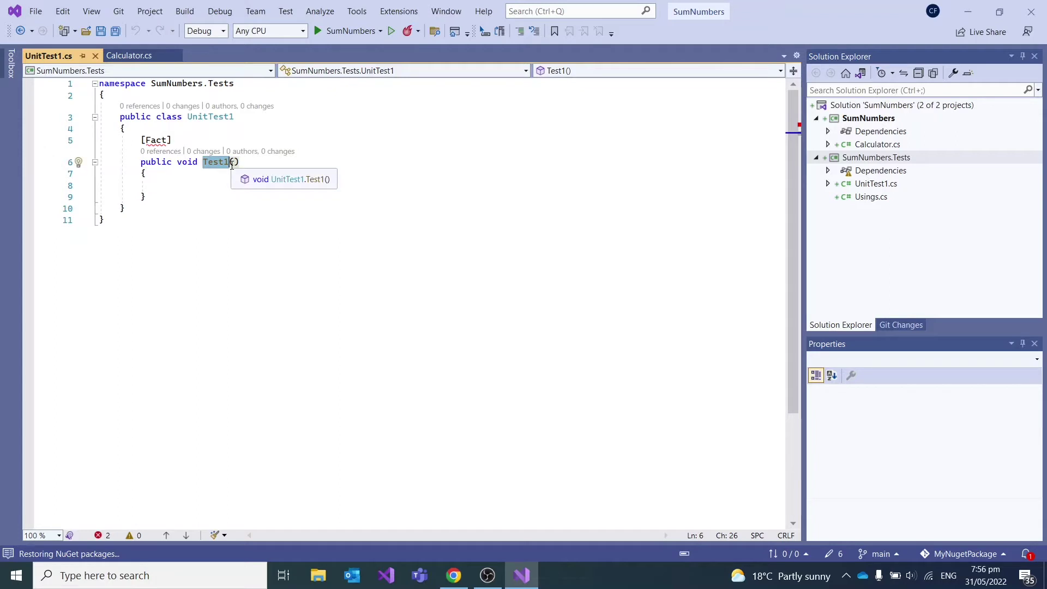
pyautogui.hotkey('ctrl', 'BackSpace')
pyautogui.write('Shoul')
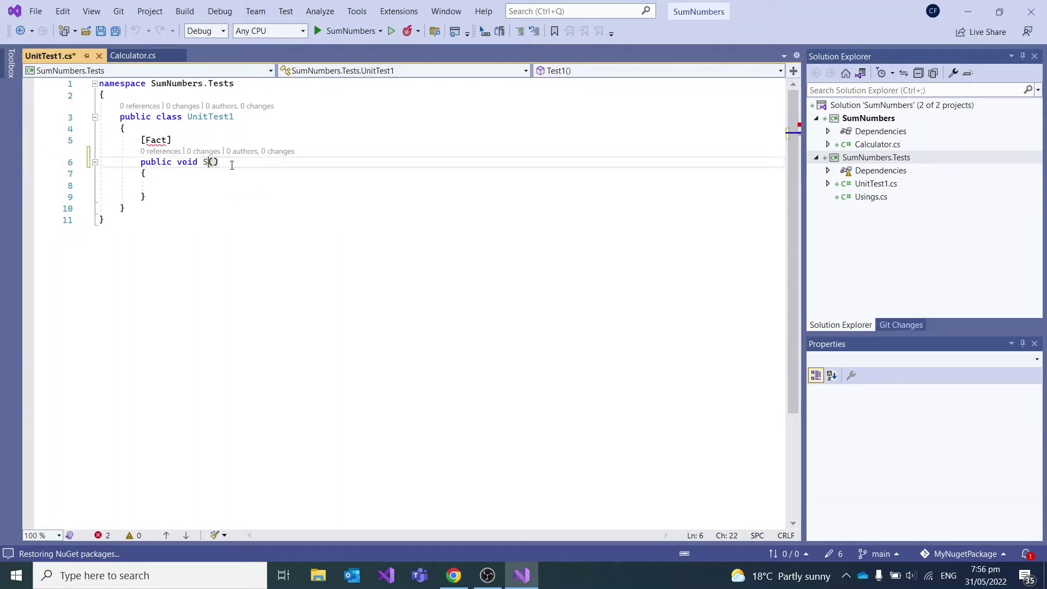
pyautogui.write('dSum')
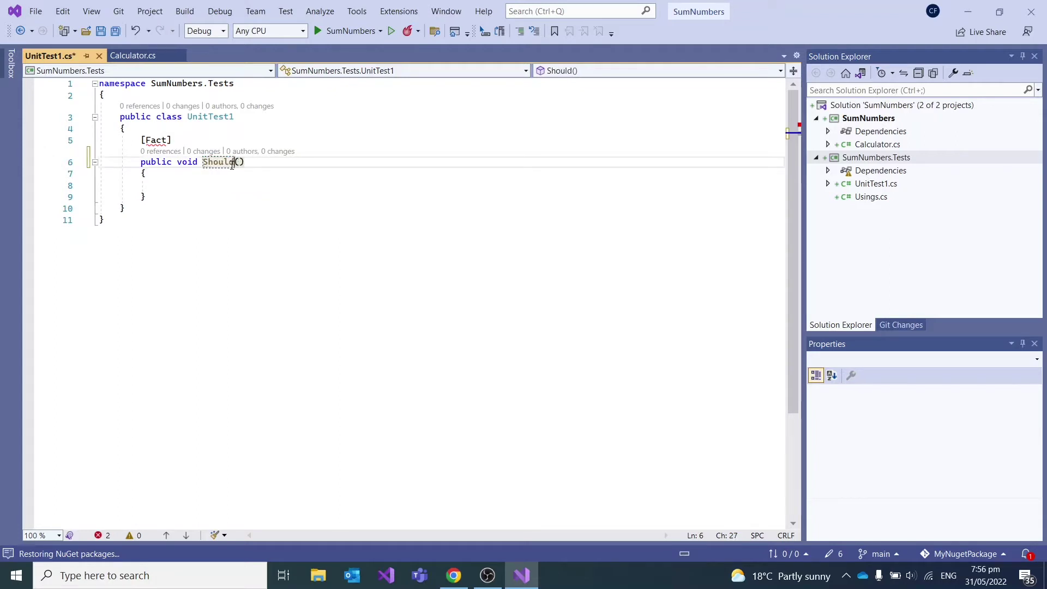
pyautogui.write('Event')
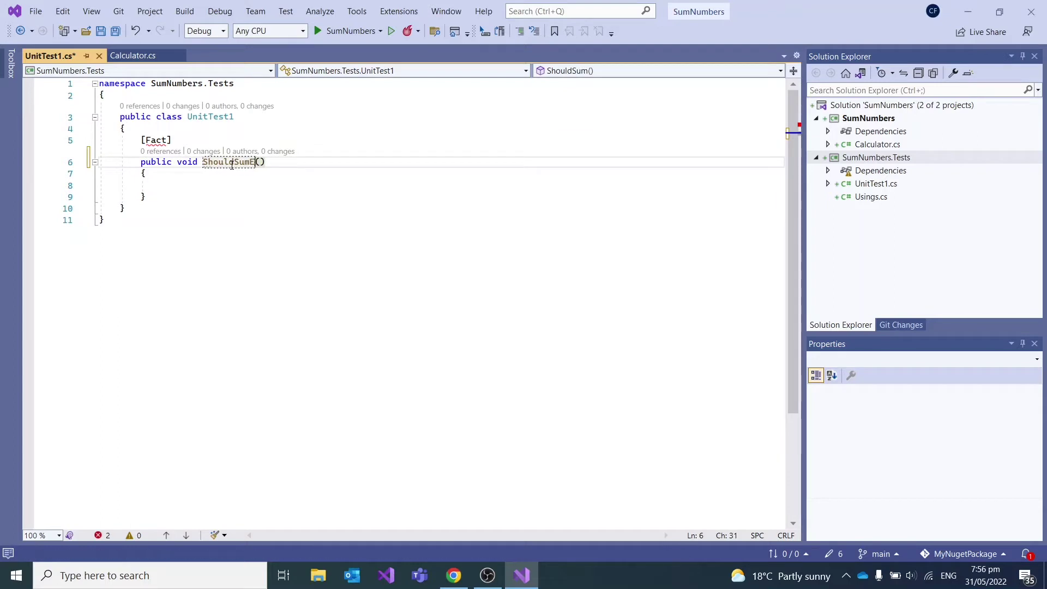
pyautogui.press('BackSpace')
pyautogui.write('s')
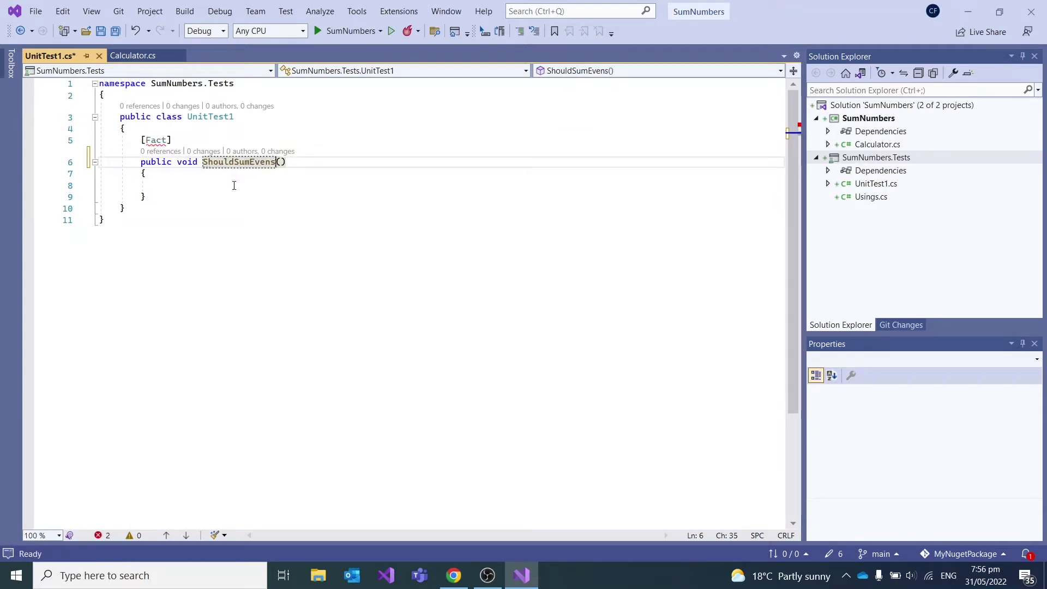
# - Declare int[] nums = { 1, 2, 4, 3, 2 }; in the body of the ShouldSumEvens test
pyautogui.click(234, 186)
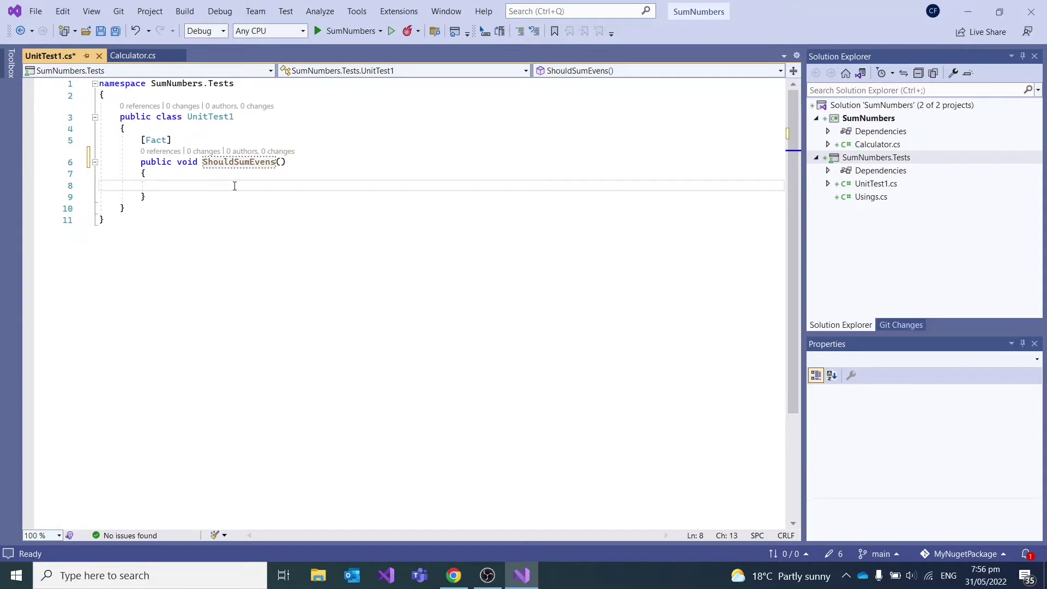
pyautogui.write('int[')
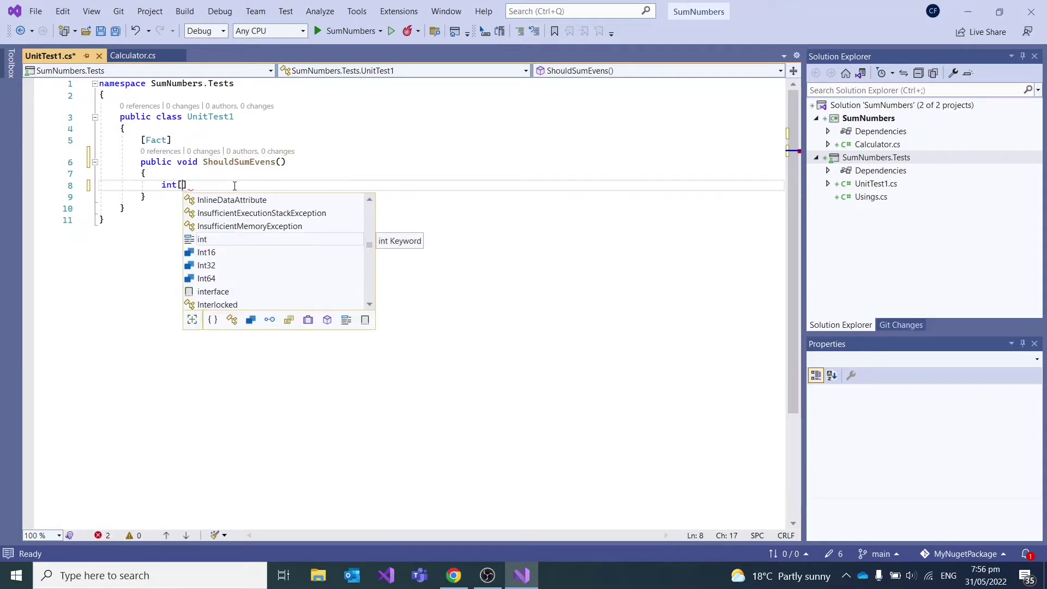
pyautogui.write('] nums ')
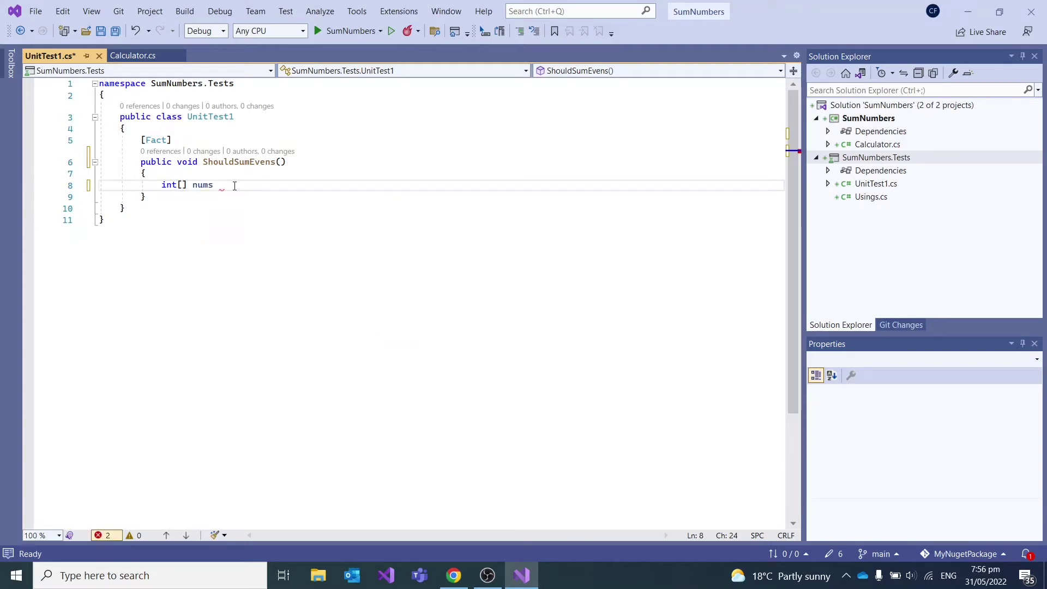
pyautogui.write('= { 1, 2, 3 ')
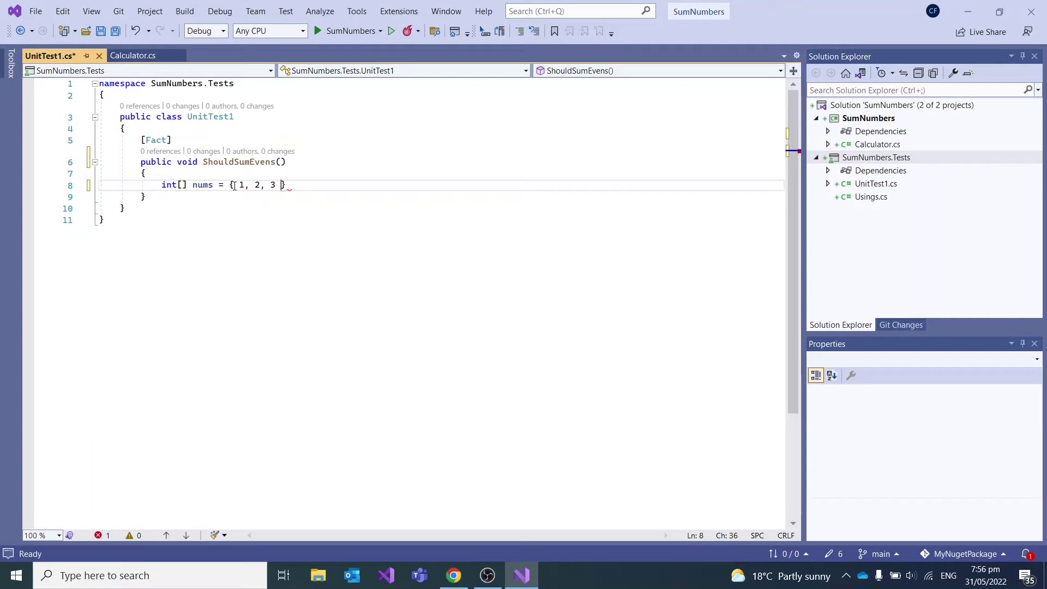
pyautogui.write('};')
pyautogui.press('Left')
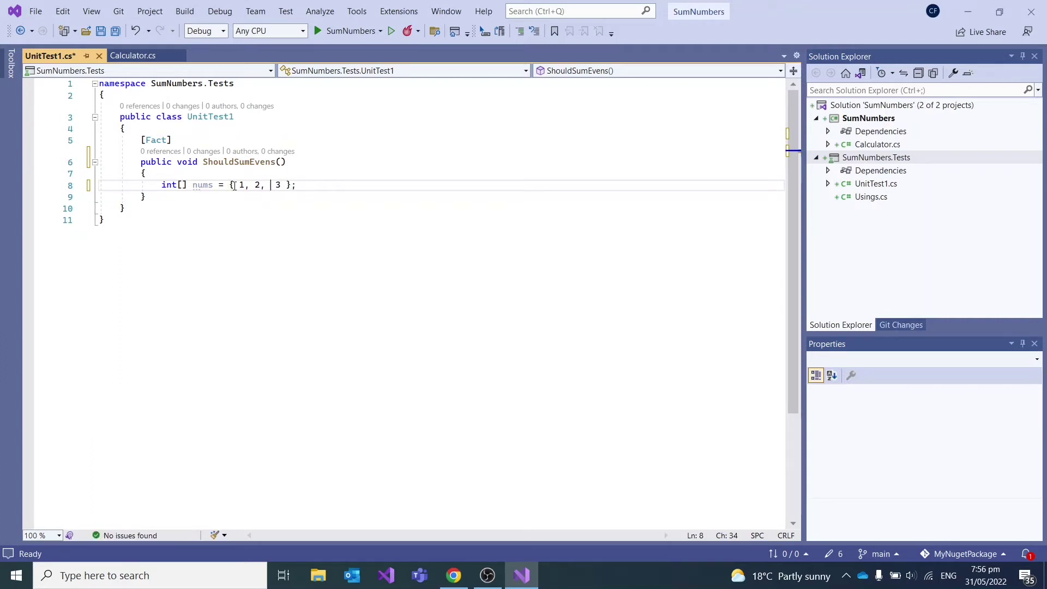
pyautogui.write('4,')
pyautogui.press('Left')
pyautogui.press('Left')
pyautogui.press('Left')
pyautogui.write(', 2')
pyautogui.press('End')
# - Add int sum = Calculator.SumEvens(nums); directly below the nums array declaration
pyautogui.press('Return')
pyautogui.press('Return')
pyautogui.press('BackSpace')
pyautogui.press('BackSpace')
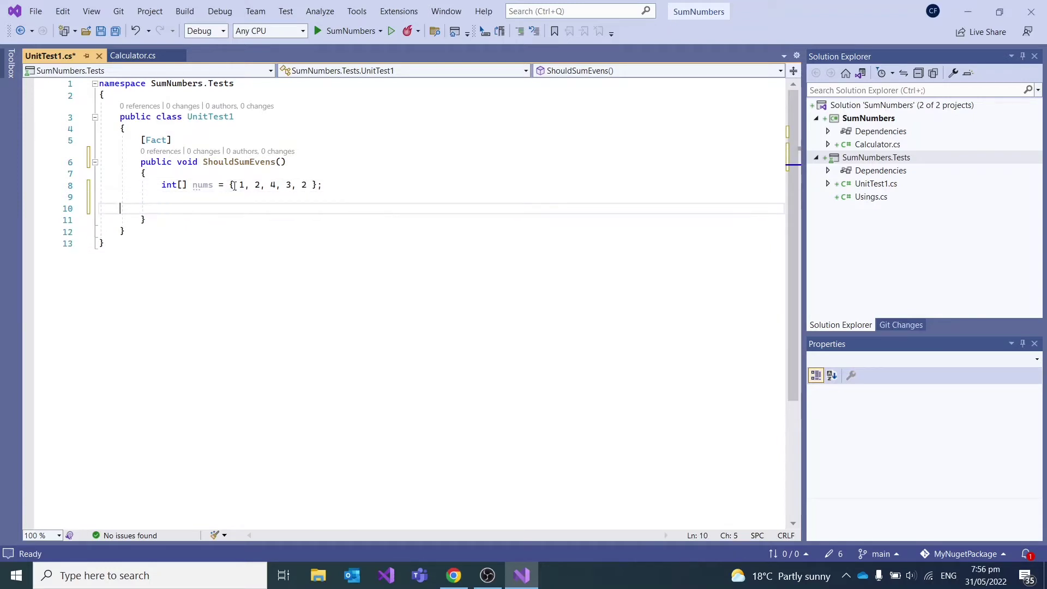
pyautogui.press('BackSpace')
pyautogui.press('Tab')
pyautogui.press('Tab')
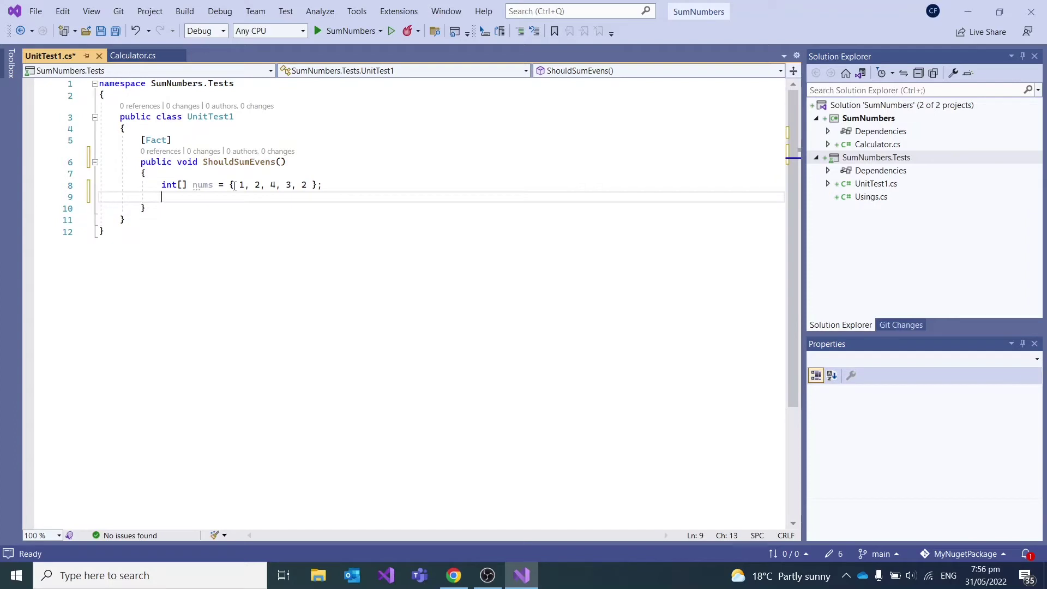
pyautogui.write('int sum = Calc')
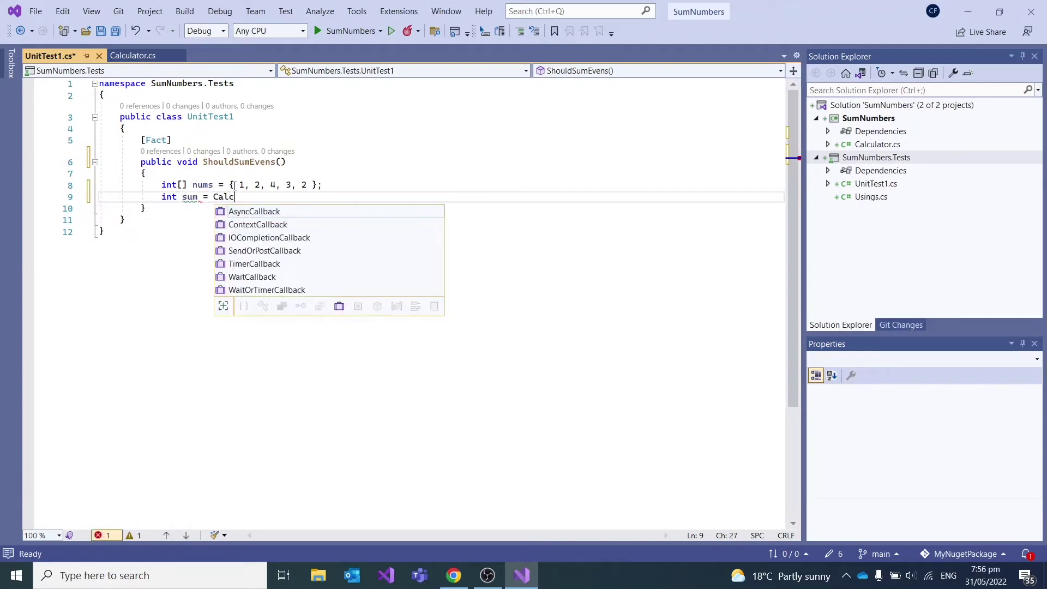
pyautogui.write('ulator')
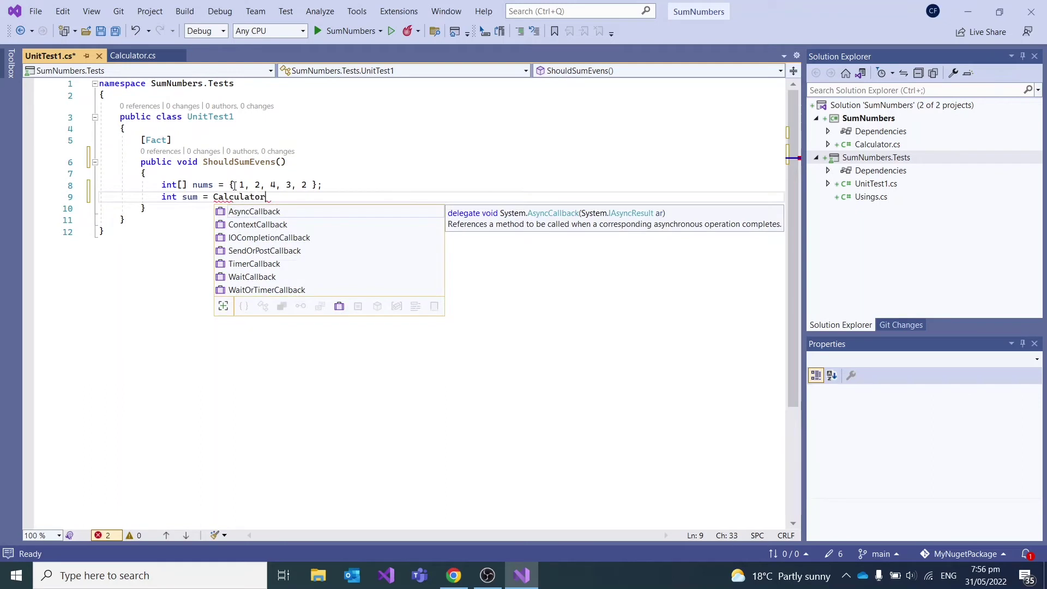
pyautogui.write('.SumEv')
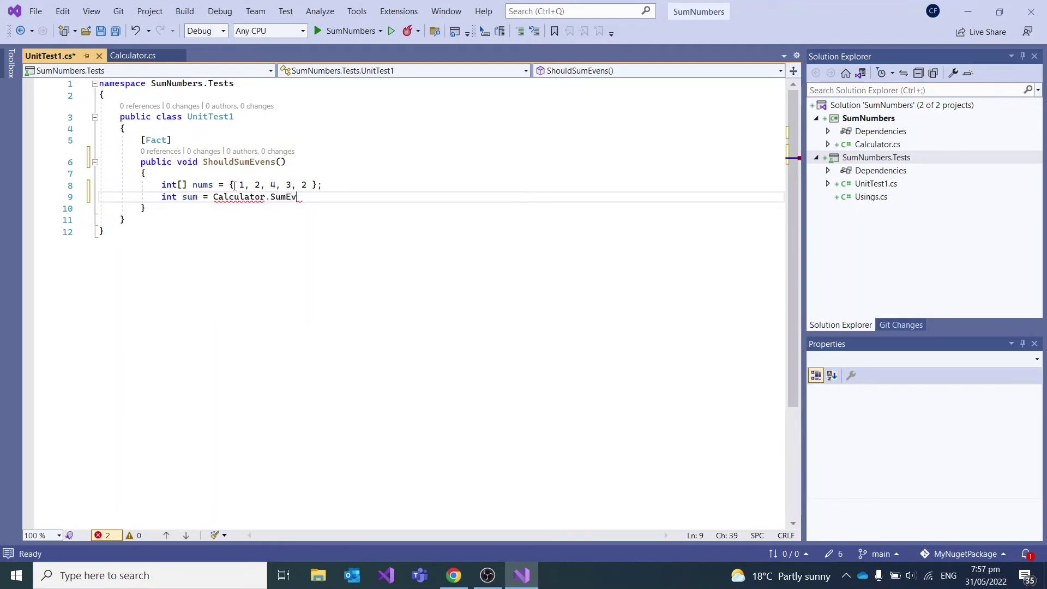
pyautogui.write('ens(')
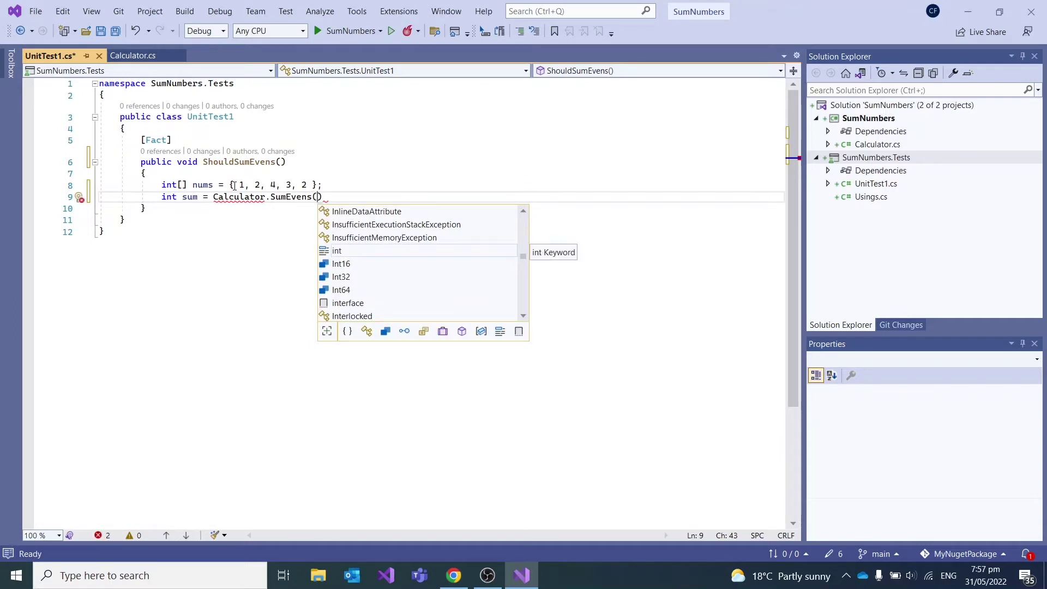
pyautogui.write('nums);')
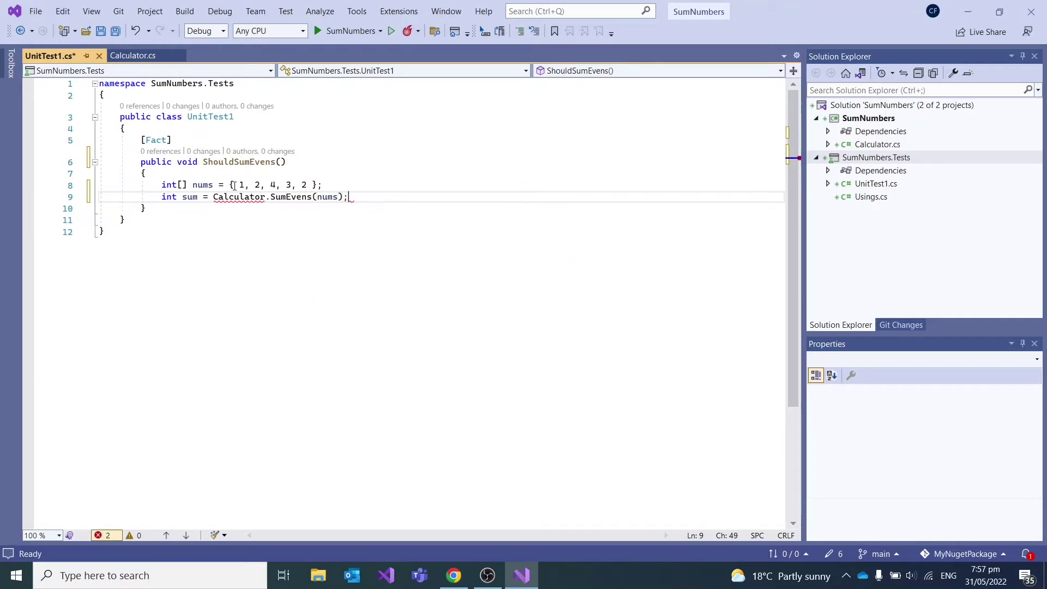
pyautogui.click(481, 190)
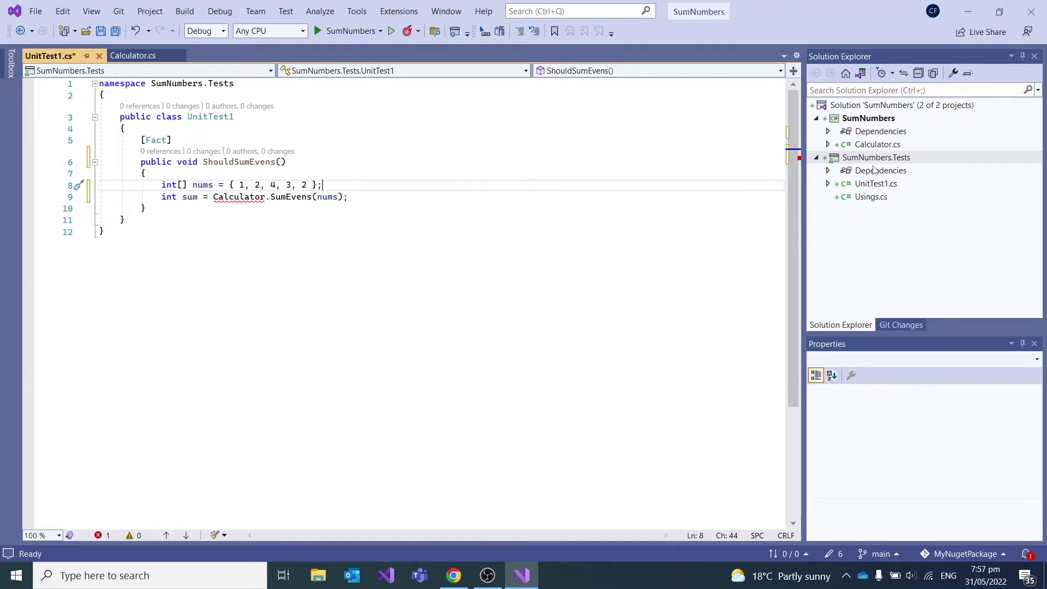
# - Add a project reference to SumNumbers in the dependencies of the SumNumbers.Tests project
pyautogui.rightClick(847, 172)
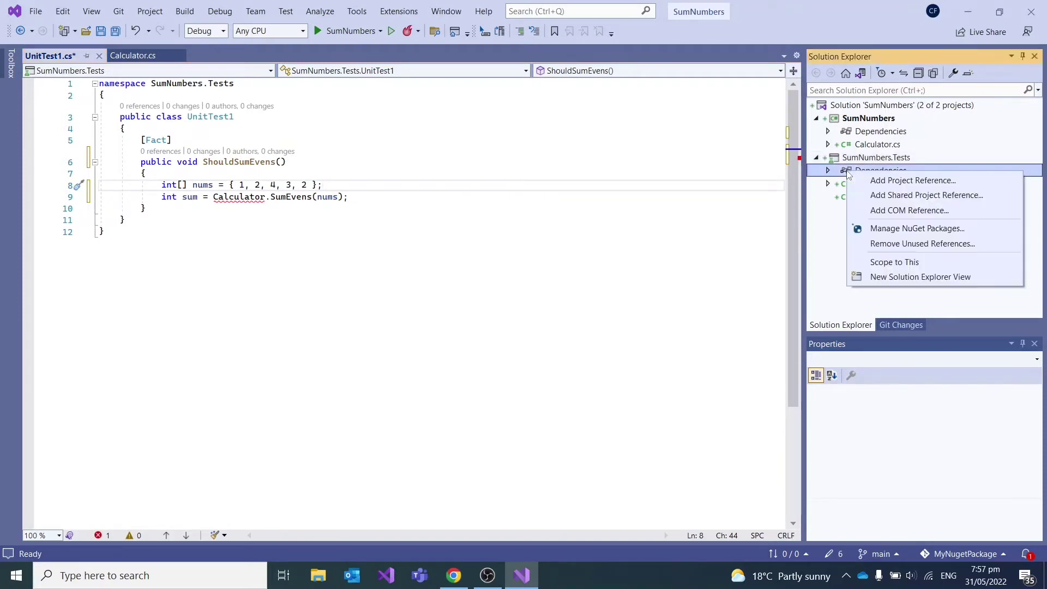
pyautogui.click(878, 180)
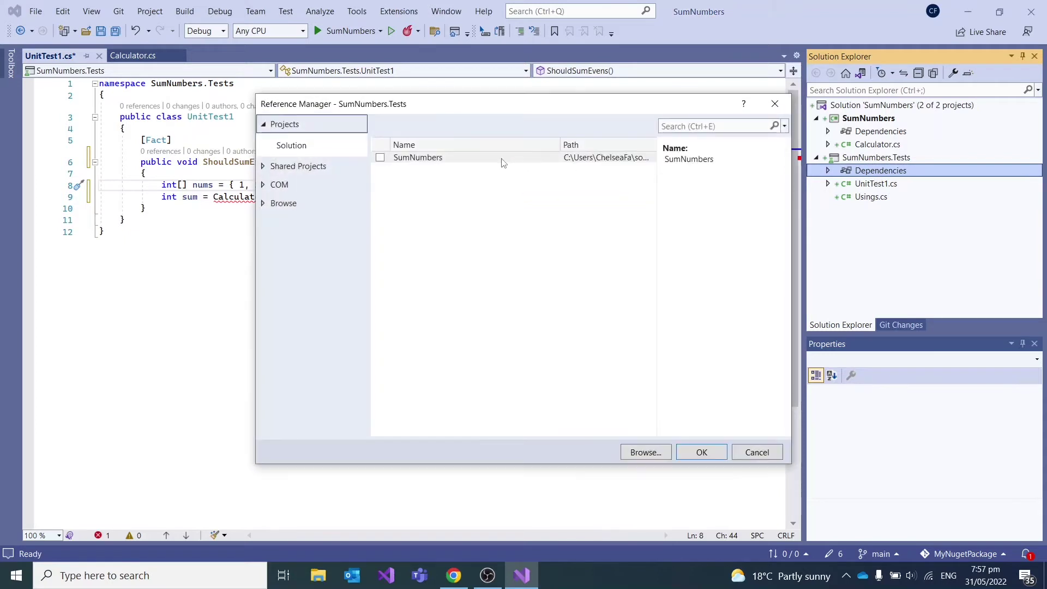
pyautogui.click(380, 158)
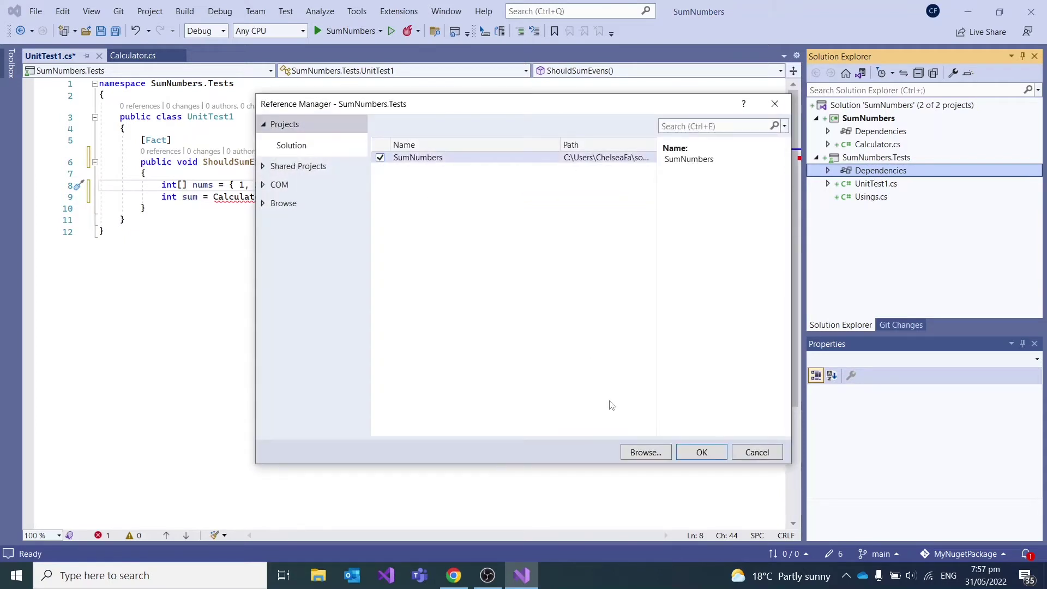
pyautogui.click(712, 456)
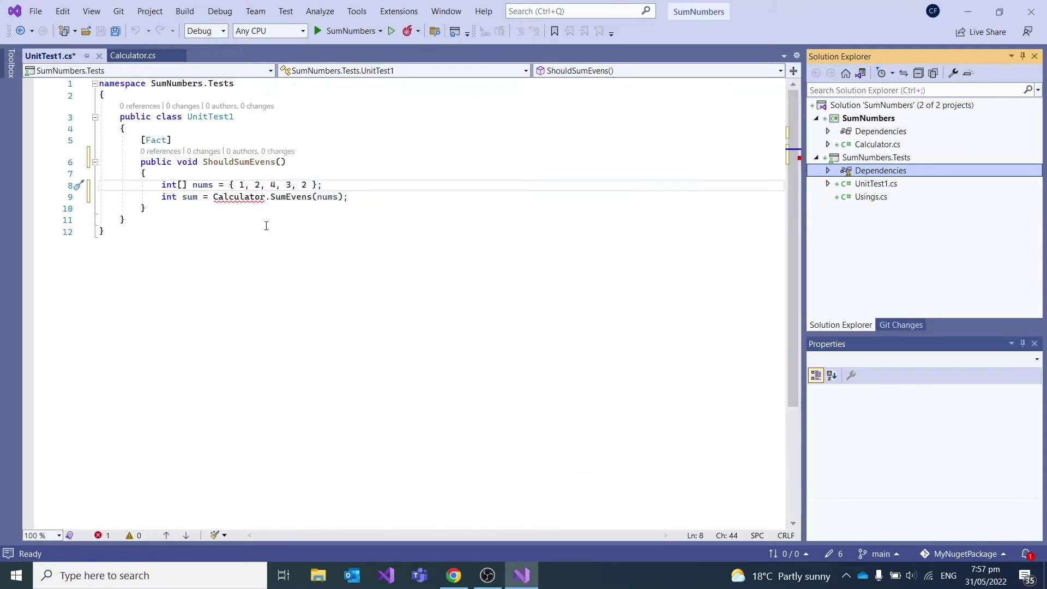
# - Add Assert.Equal(8, sum); below the int sum declaration in the ShouldSumEvens test
pyautogui.click(375, 192)
pyautogui.press('Return')
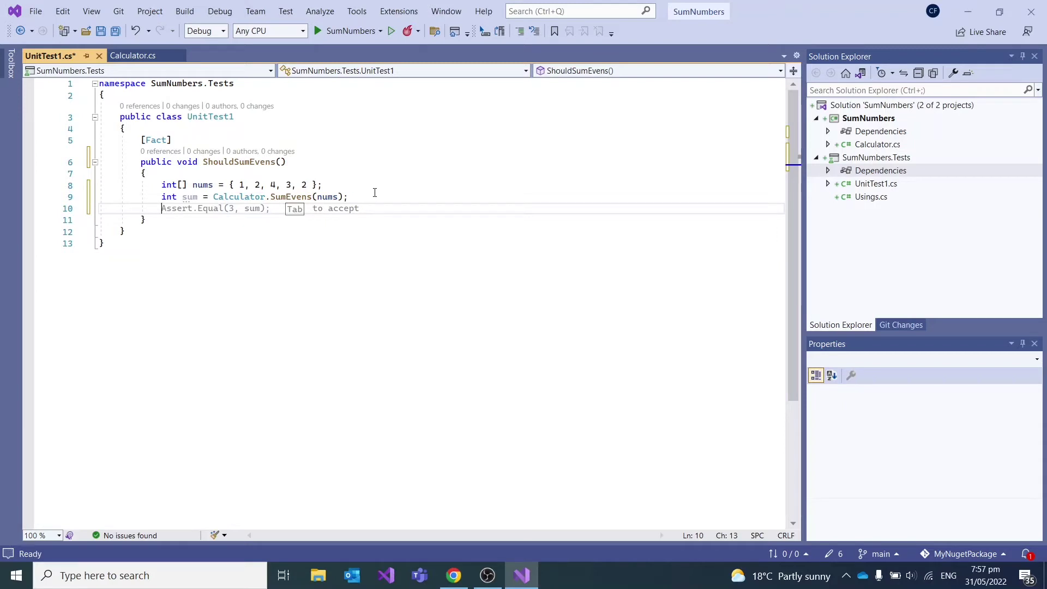
pyautogui.press('Tab')
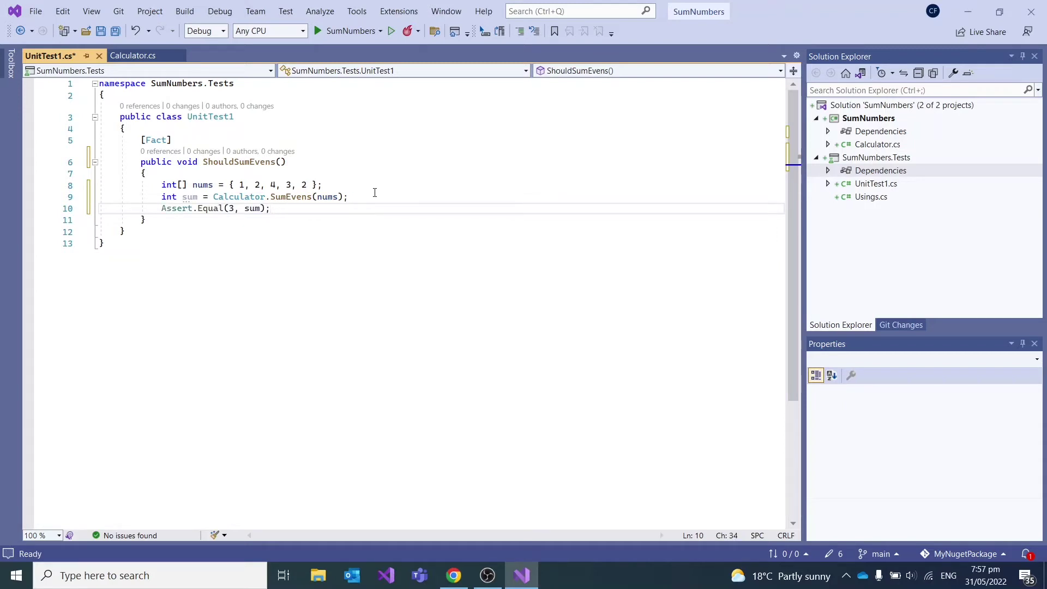
pyautogui.click(232, 211)
pyautogui.press('BackSpace')
pyautogui.write('8')
pyautogui.moveTo(298, 200)
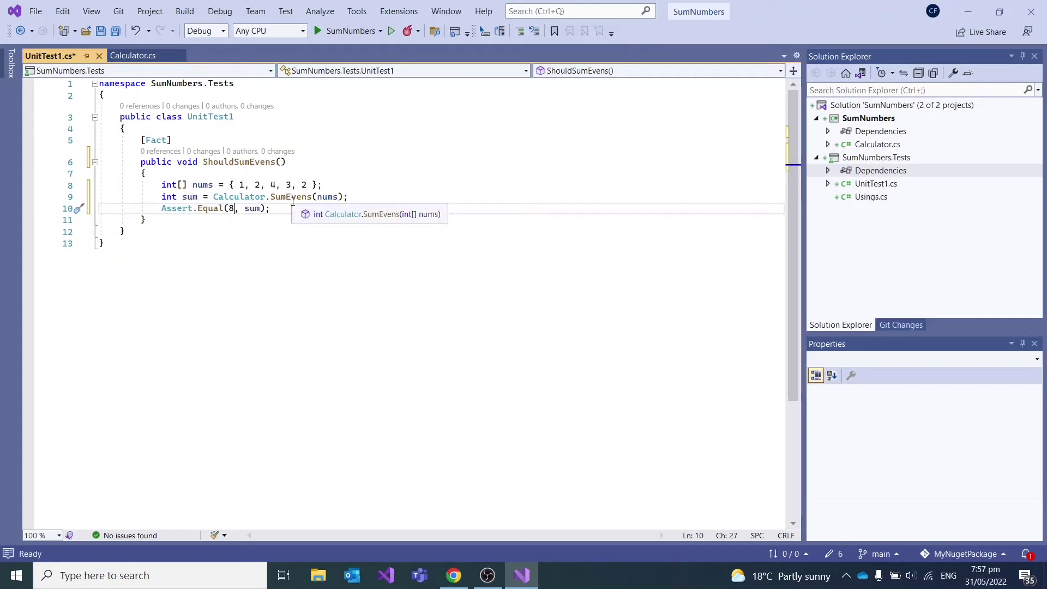
# - Rename the UnitTest1 class in the test code to SumEvensTests
pyautogui.moveTo(235, 117); pyautogui.dragTo(190, 118)
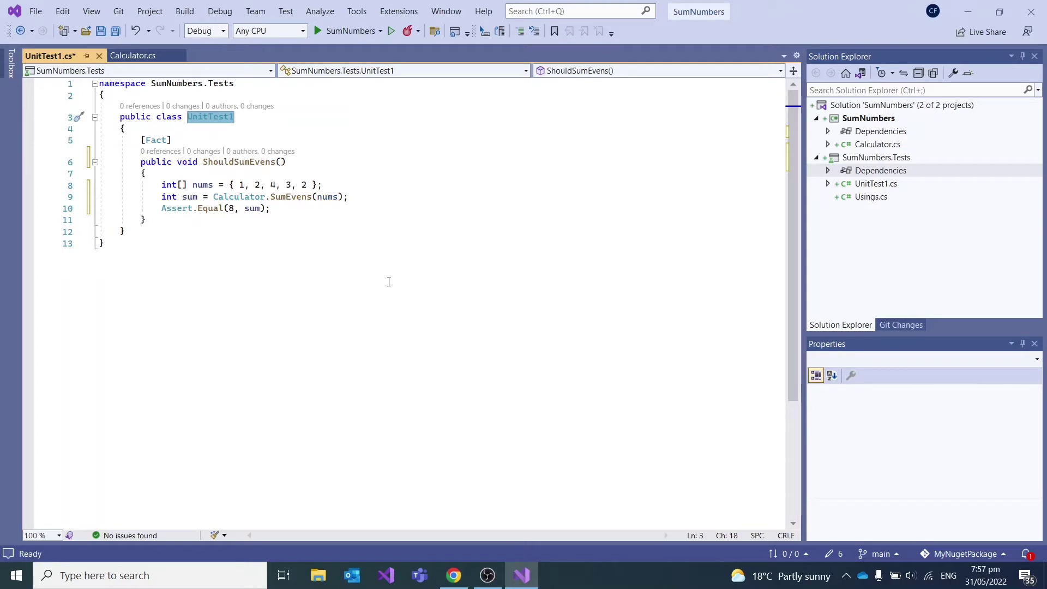
pyautogui.write('SumEven')
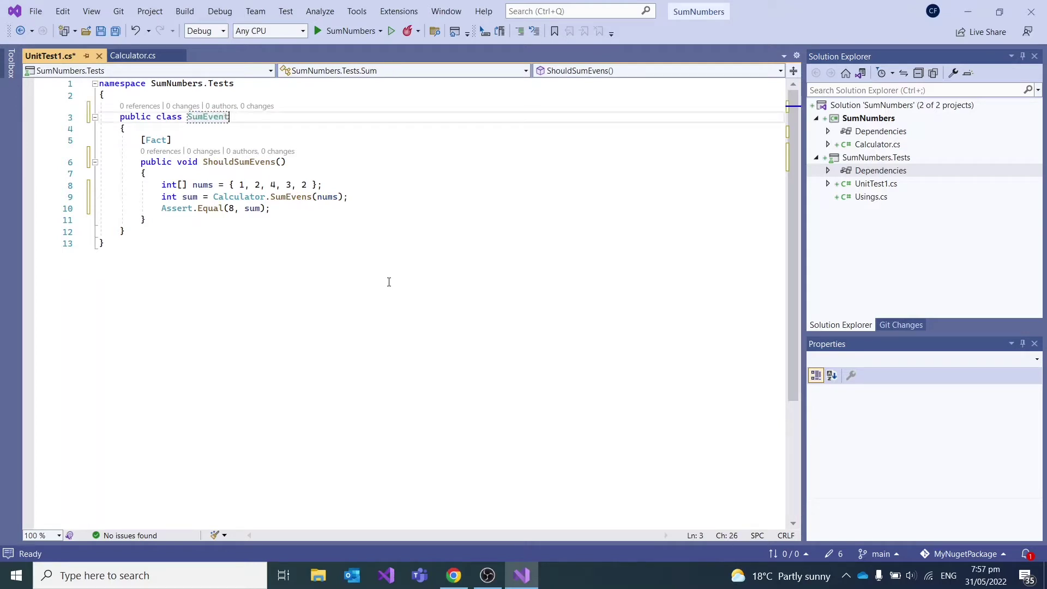
pyautogui.write('sTest')
pyautogui.press('BackSpace')
pyautogui.press('BackSpace')
pyautogui.press('BackSpace')
pyautogui.press('BackSpace')
pyautogui.press('BackSpace')
pyautogui.press('BackSpace')
pyautogui.press('BackSpace')
pyautogui.press('BackSpace')
pyautogui.press('BackSpace')
pyautogui.press('BackSpace')
pyautogui.press('BackSpace')
pyautogui.press('BackSpace')
pyautogui.press('BackSpace')
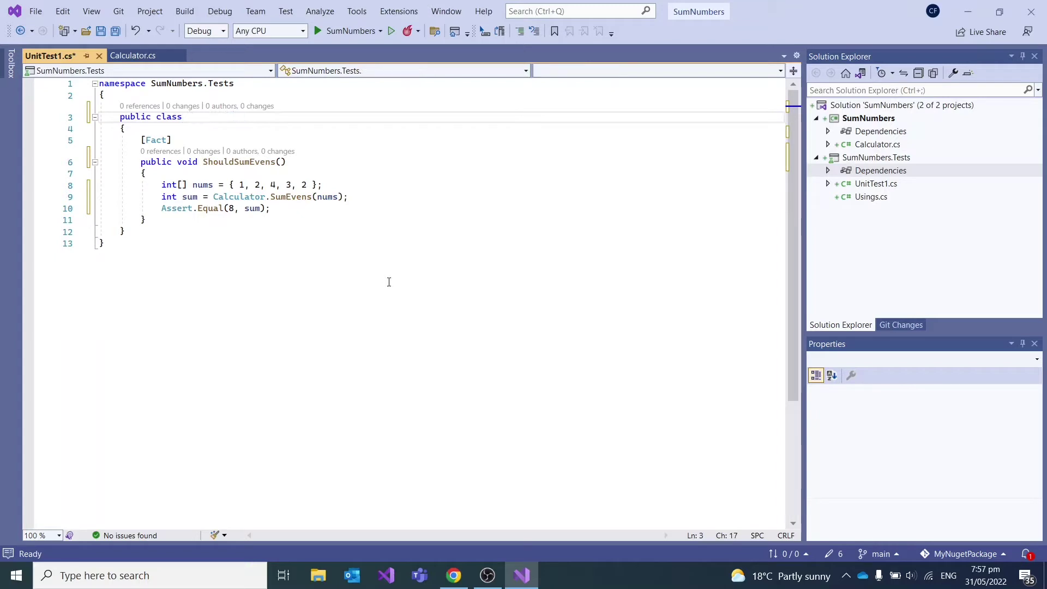
pyautogui.write('SumE')
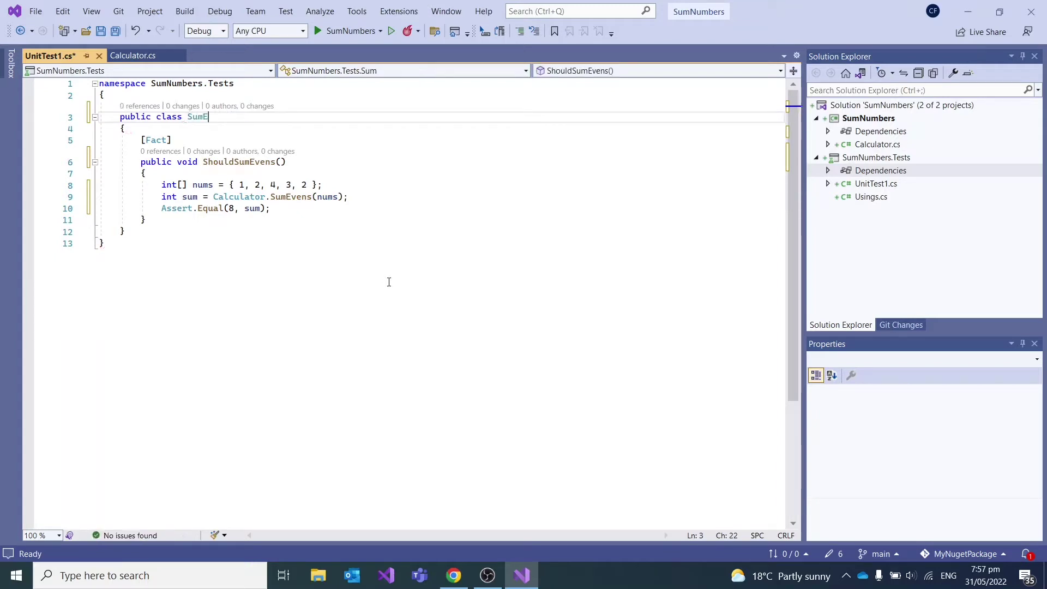
pyautogui.write('vensTests')
pyautogui.click(389, 282)
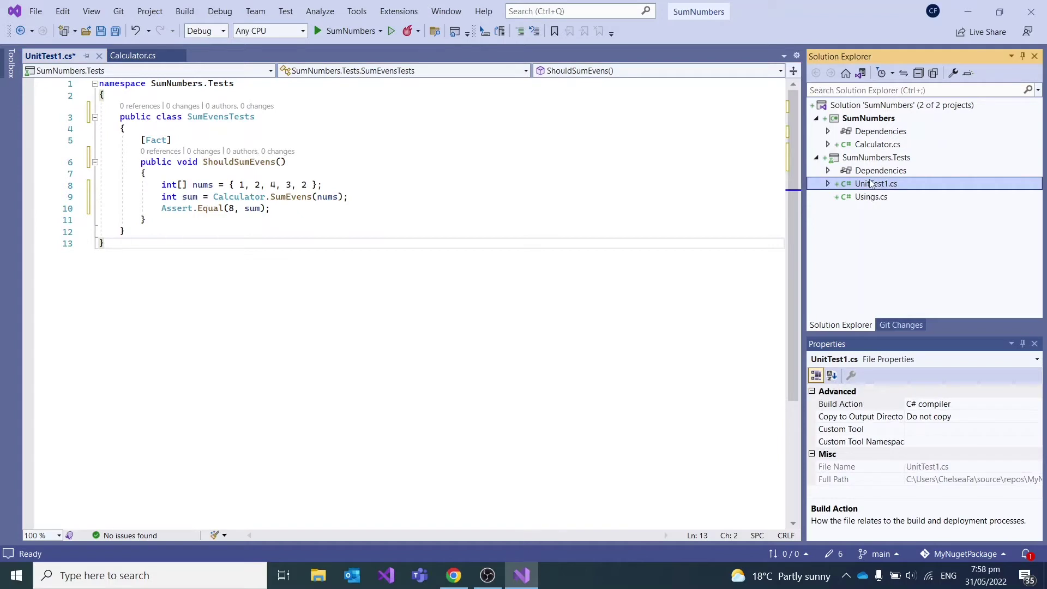
# - Rename the file UnitTest1.cs in the SumNumbers.Tests project as SumEvensTests.cs
pyautogui.rightClick(845, 181)
pyautogui.click(904, 371)
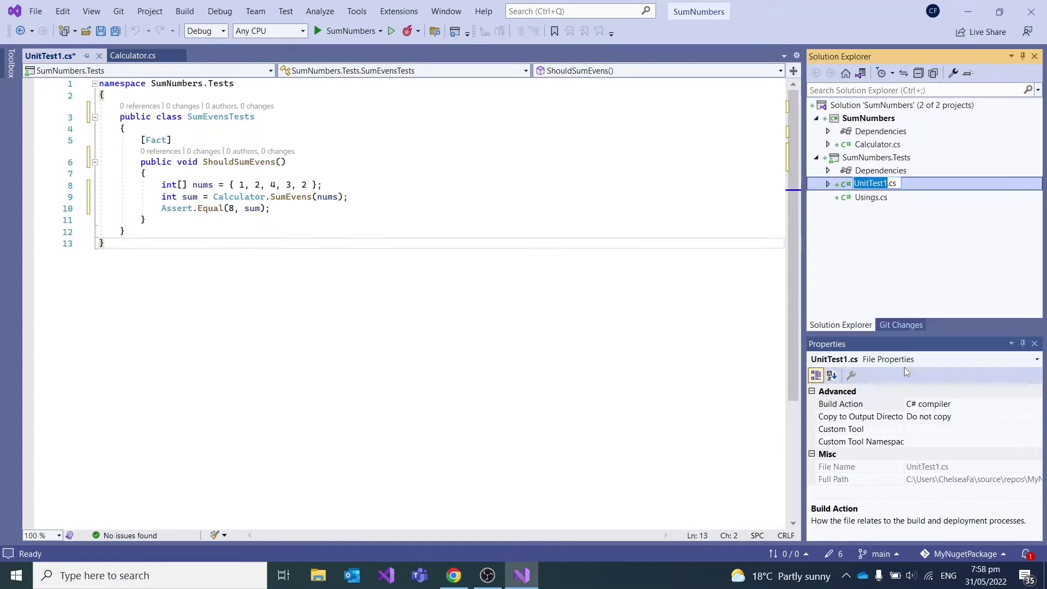
pyautogui.write('SumEvens')
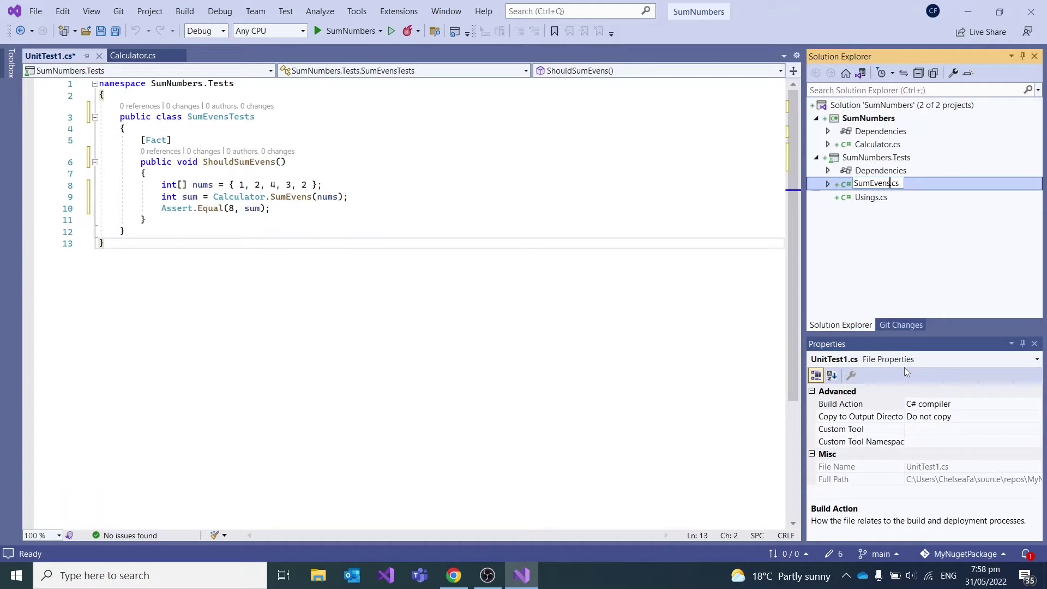
pyautogui.write('Tests')
pyautogui.press('Return')
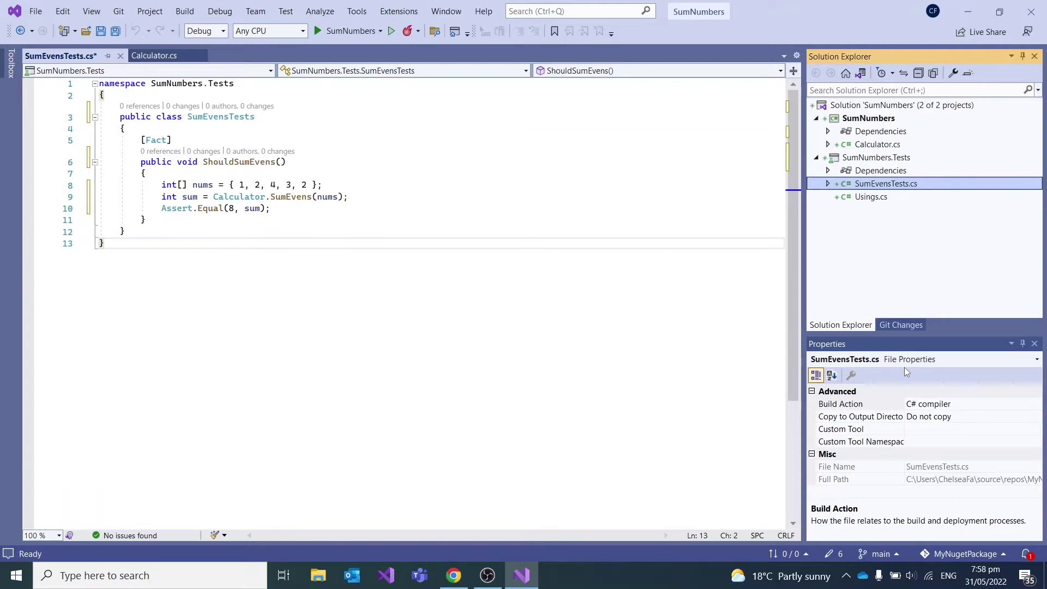
# - Run the tests in SumEvensTests.cs and examine the result details of ShouldSumEvens
pyautogui.rightClick(906, 185)
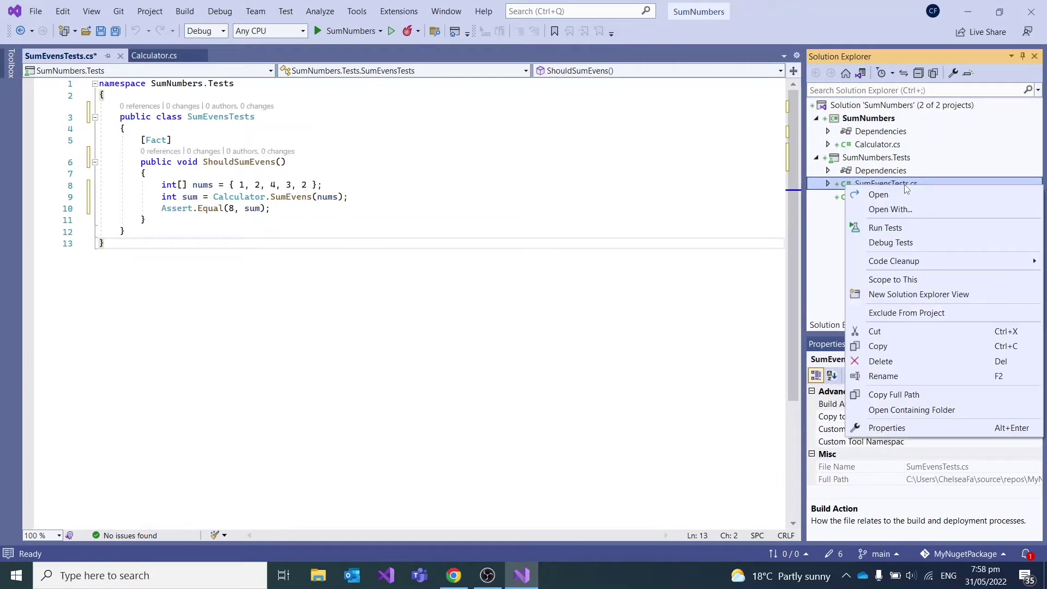
pyautogui.click(884, 228)
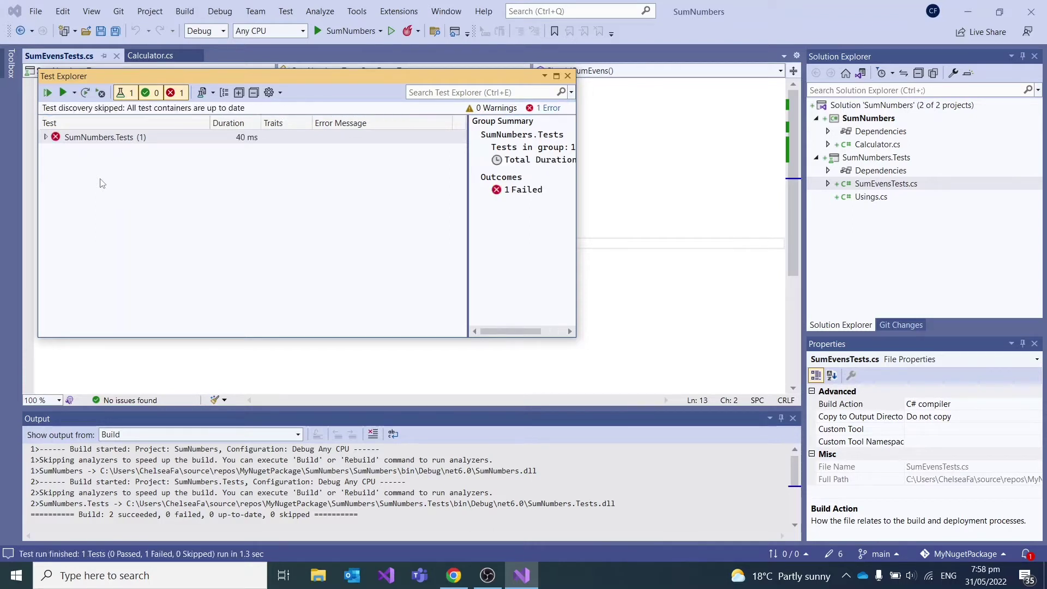
pyautogui.click(46, 137)
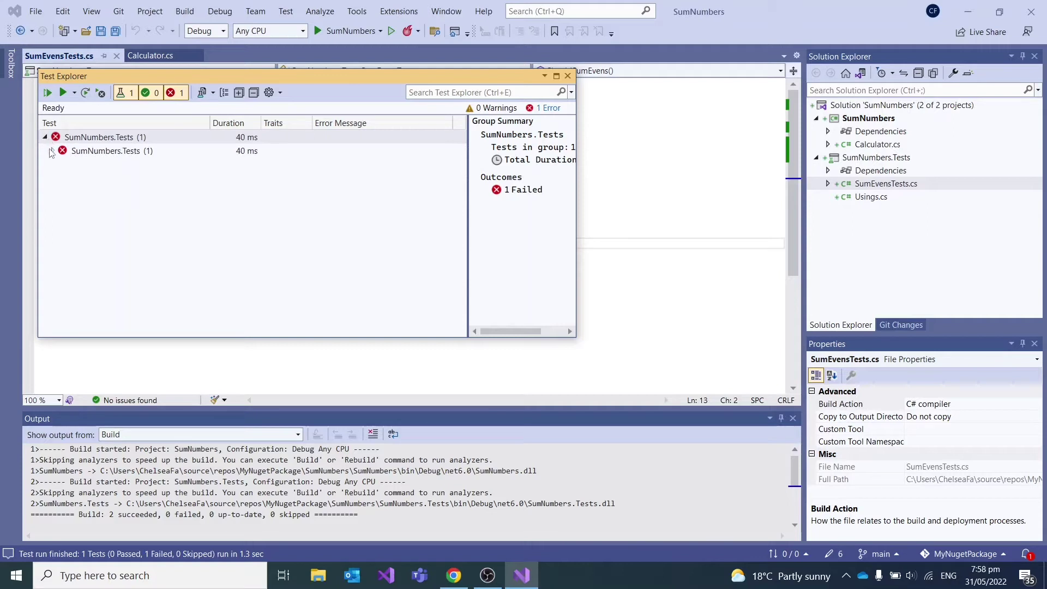
pyautogui.click(52, 152)
pyautogui.click(82, 169)
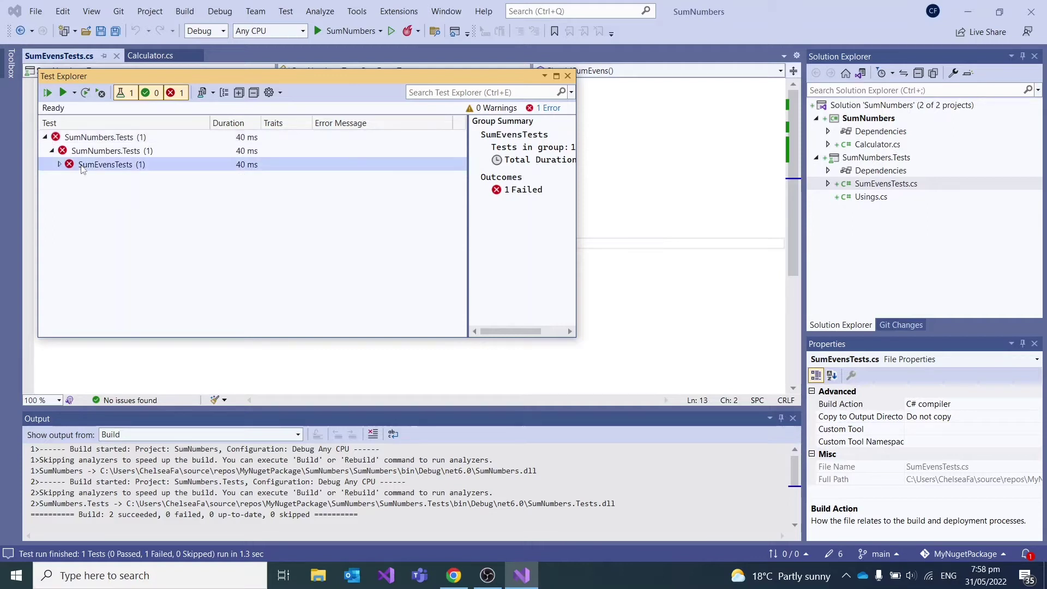
pyautogui.click(59, 164)
pyautogui.click(112, 180)
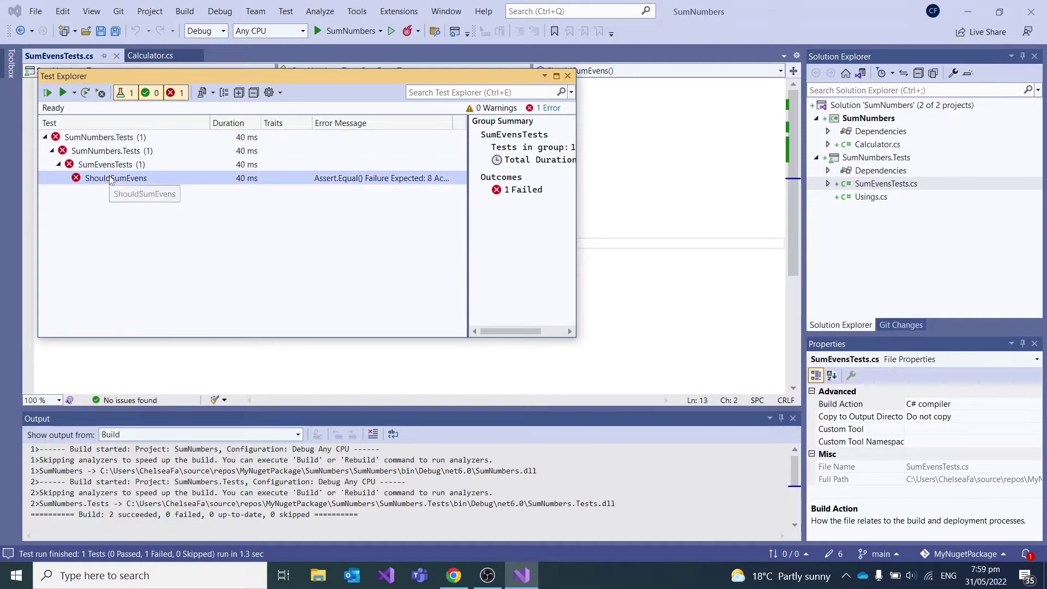
pyautogui.click(315, 176)
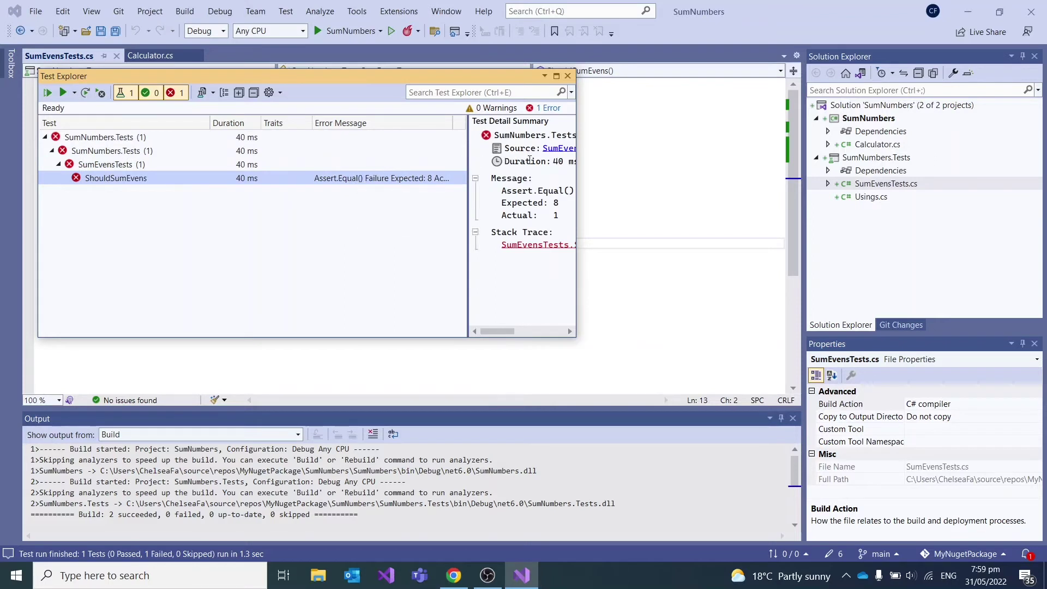
pyautogui.click(640, 171)
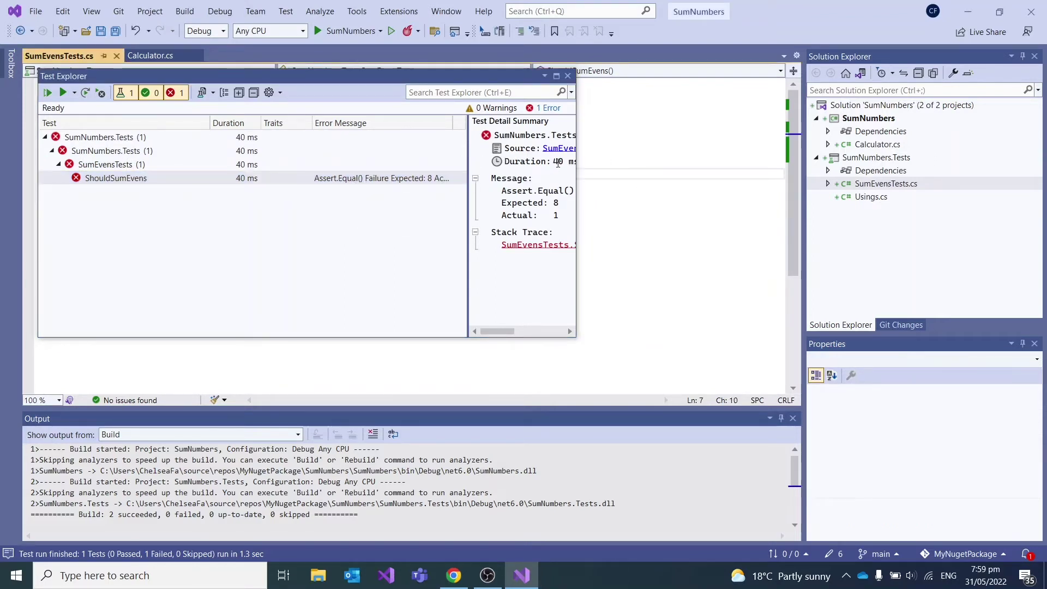
pyautogui.moveTo(569, 81); pyautogui.dragTo(569, 101)
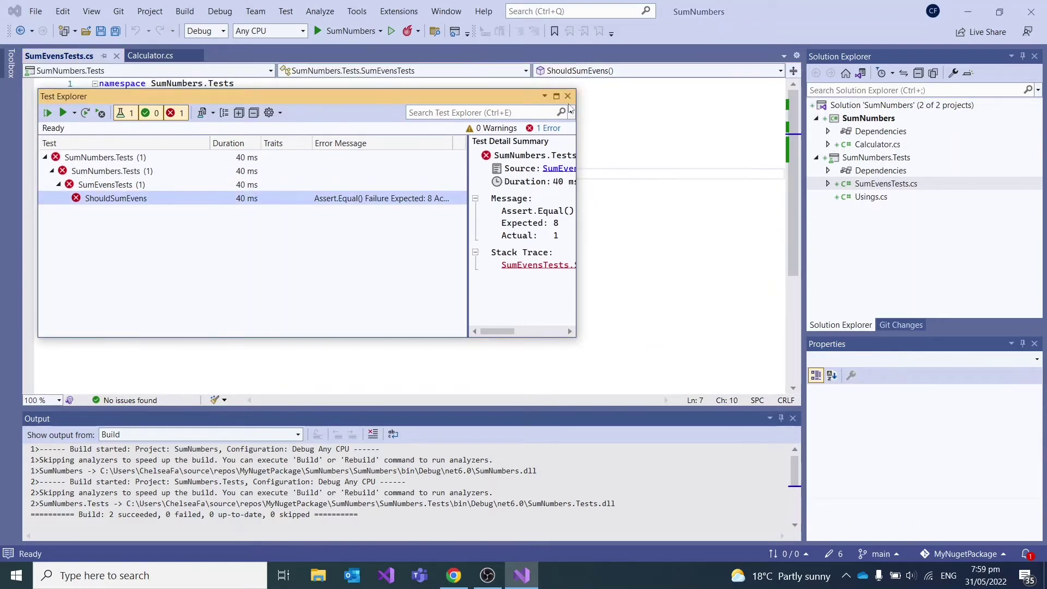
pyautogui.click(568, 97)
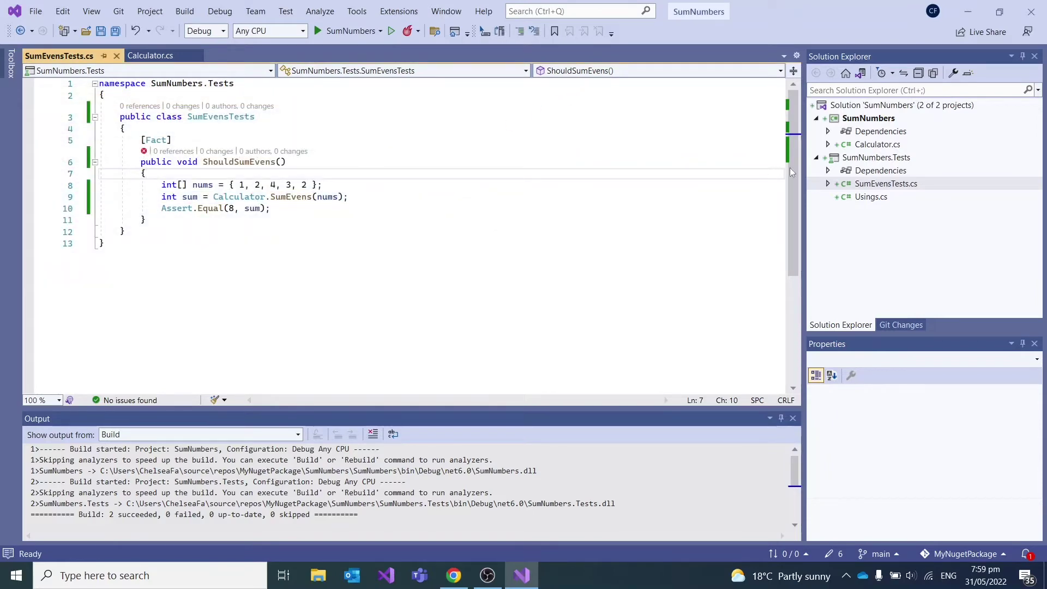
# - Change the if condition in the SumEvens method of Calculator.cs to i % 2 == 0
pyautogui.doubleClick(877, 144)
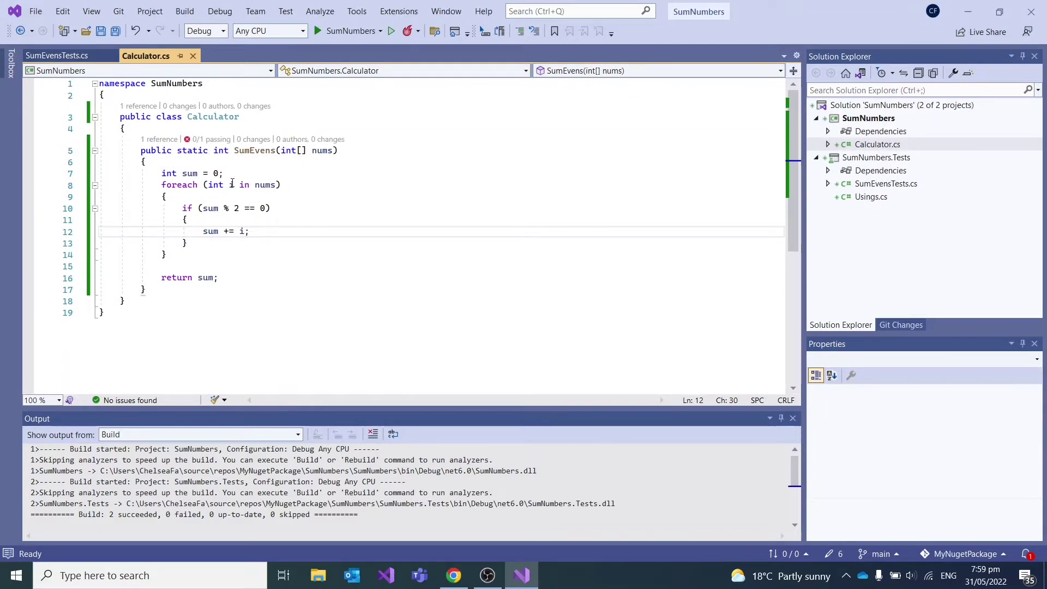
pyautogui.click(218, 208)
pyautogui.press('BackSpace')
pyautogui.press('BackSpace')
pyautogui.press('BackSpace')
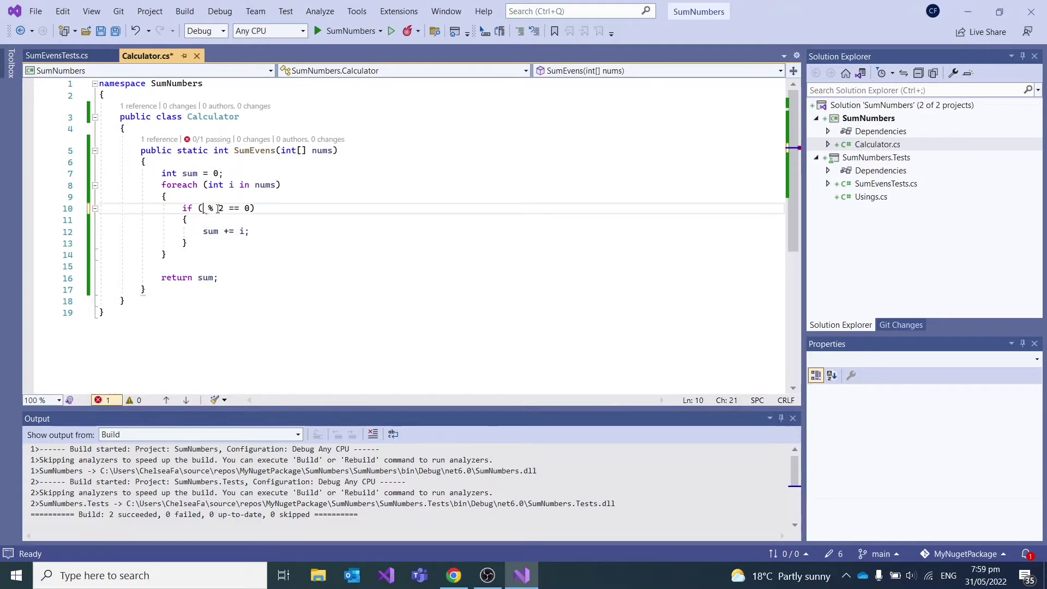
pyautogui.write('i')
pyautogui.click(273, 207)
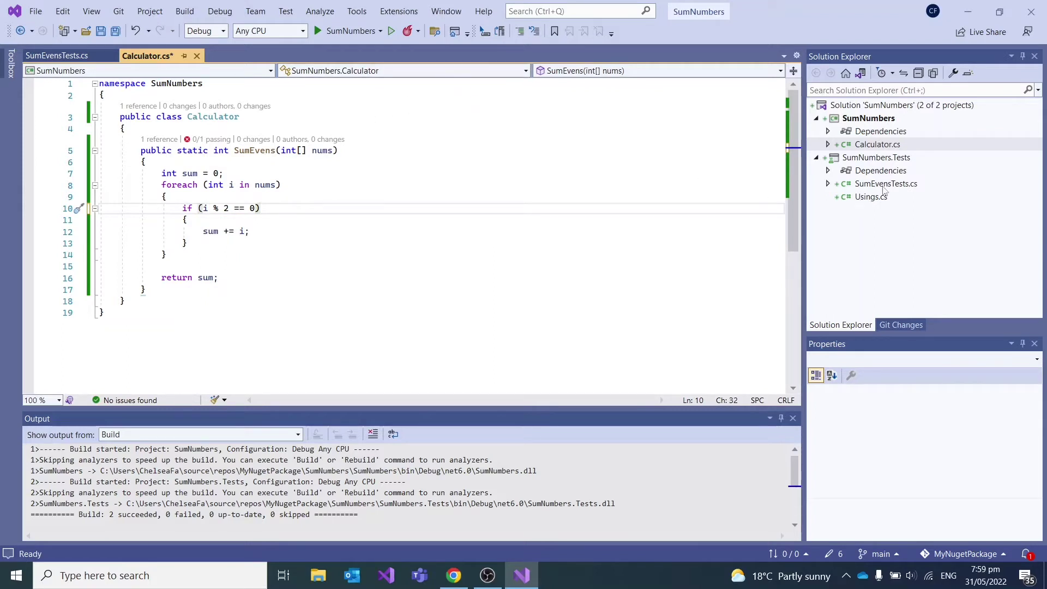
# - Rerun the tests in SumEvensTests.cs against the corrected SumEvens method
pyautogui.rightClick(848, 184)
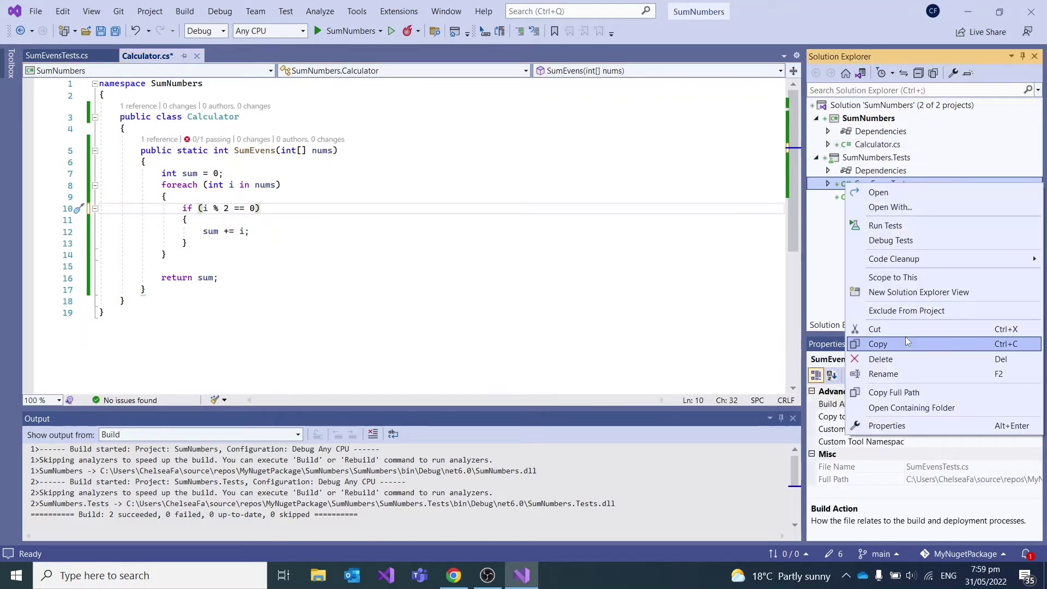
pyautogui.click(900, 227)
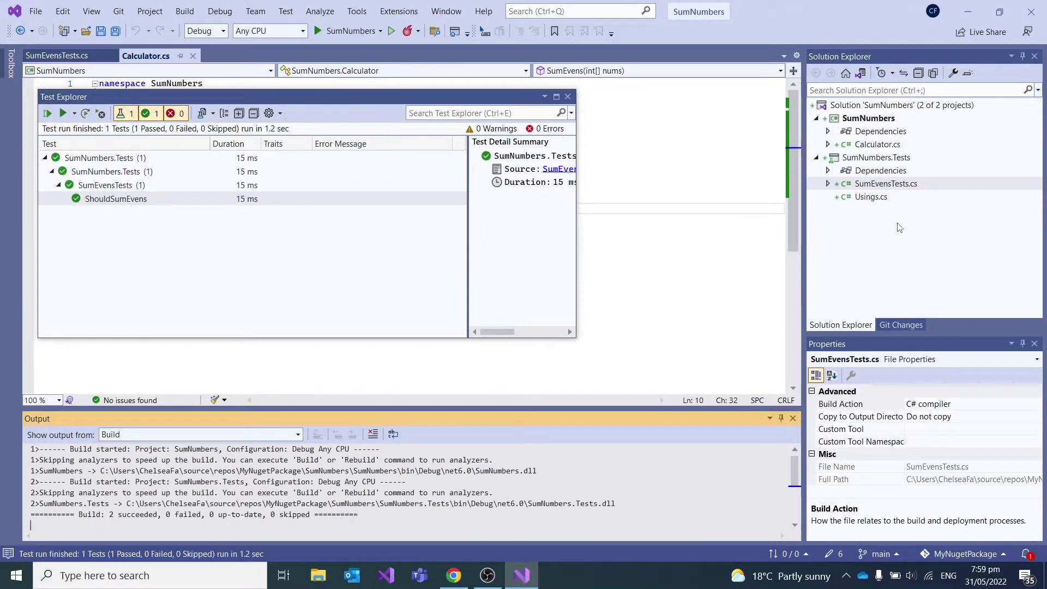
pyautogui.click(567, 97)
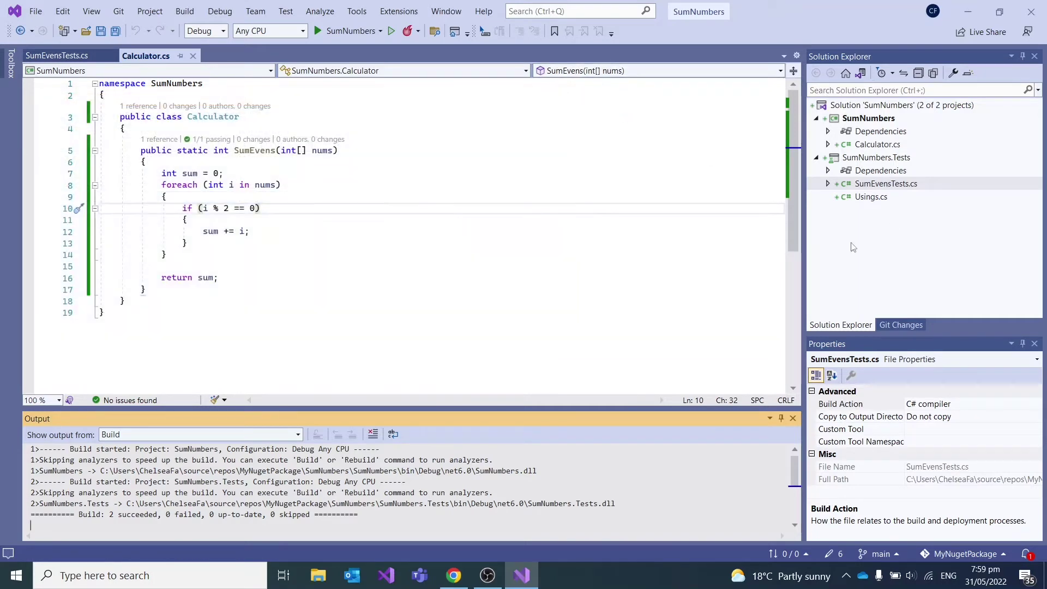
# - Review the pending Git changes and enter the commit message "Added library with SumEvens"
pyautogui.click(921, 325)
pyautogui.scroll(-1, 969, 263)
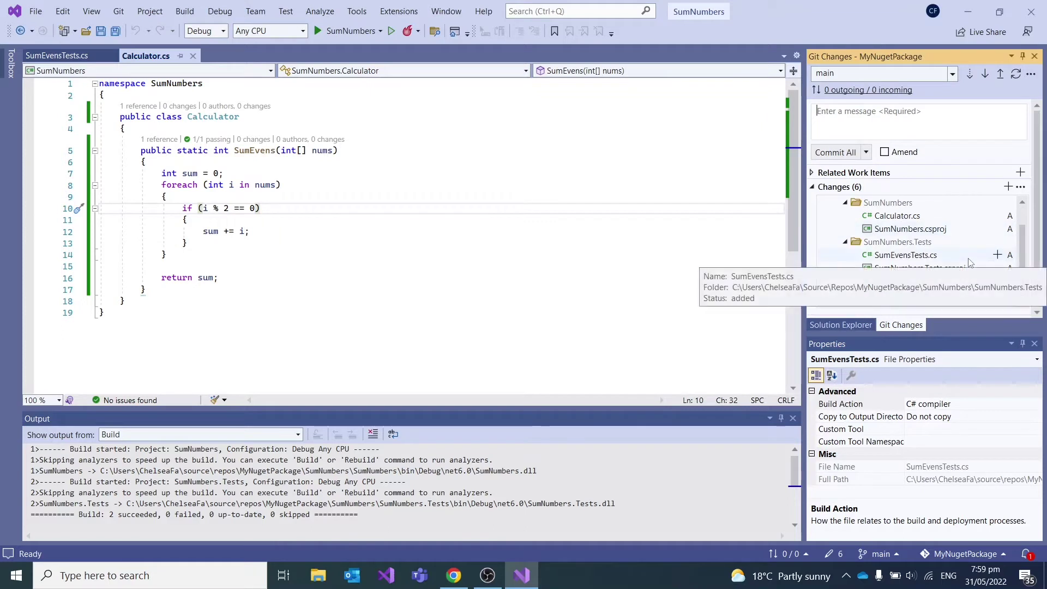
pyautogui.scroll(1, 969, 263)
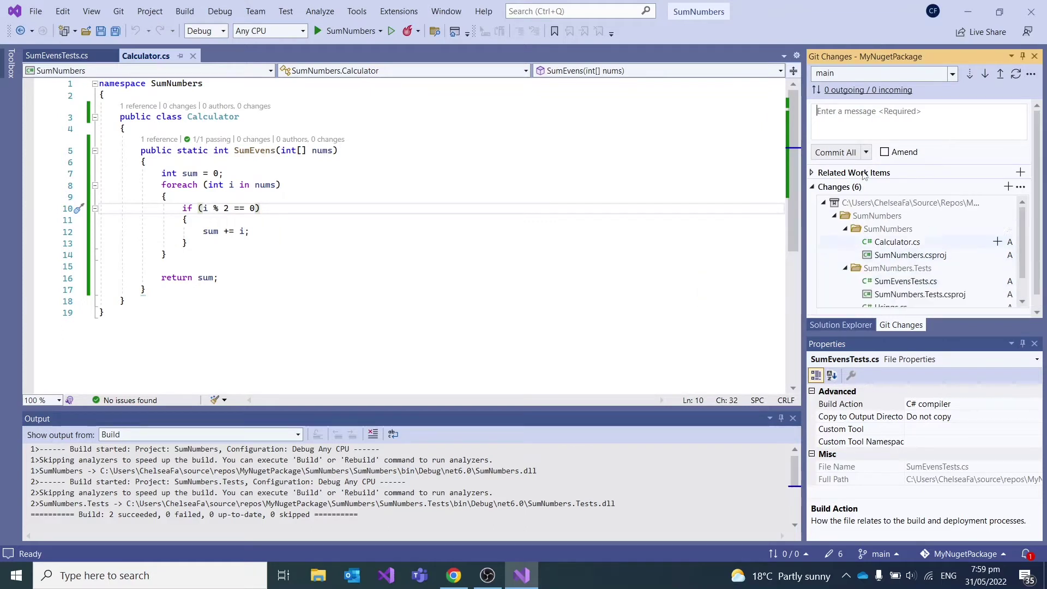
pyautogui.click(858, 123)
pyautogui.write('Adde')
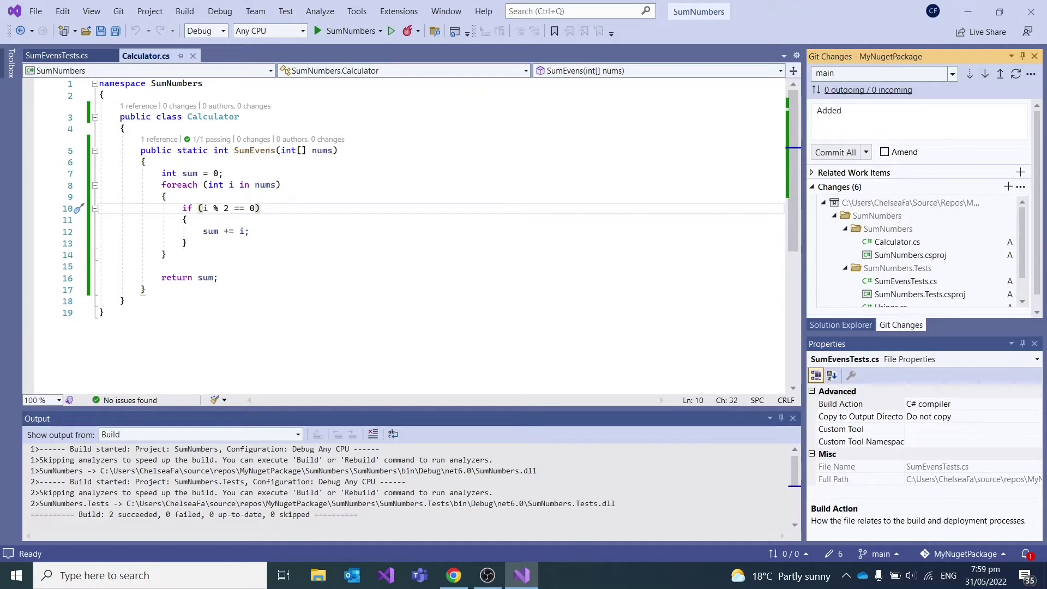
pyautogui.write('d library with SumEvens')
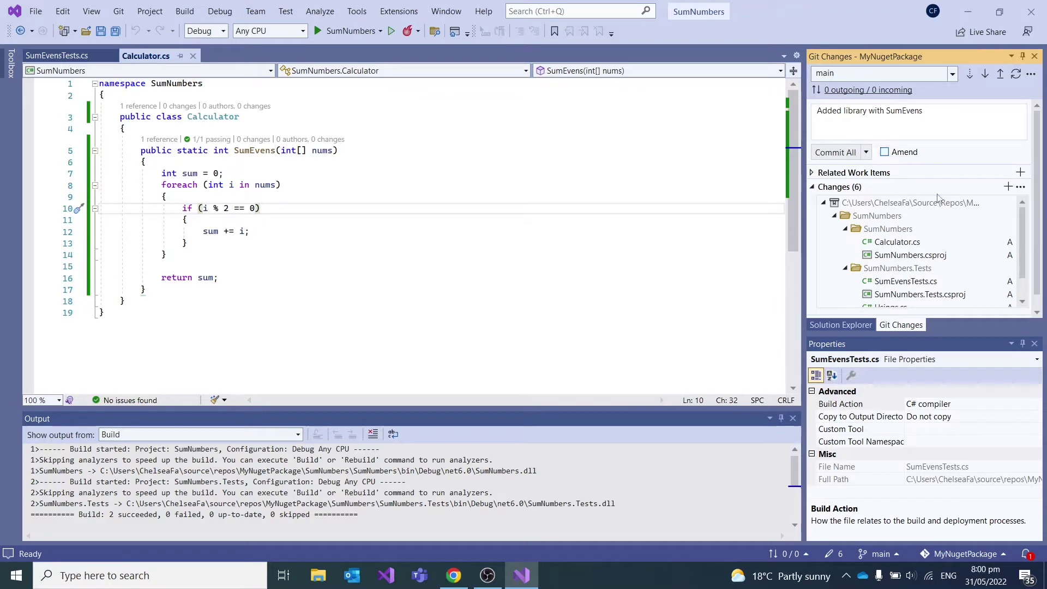
# - Open the properties of the SumNumbers project and show its Package settings
pyautogui.click(844, 325)
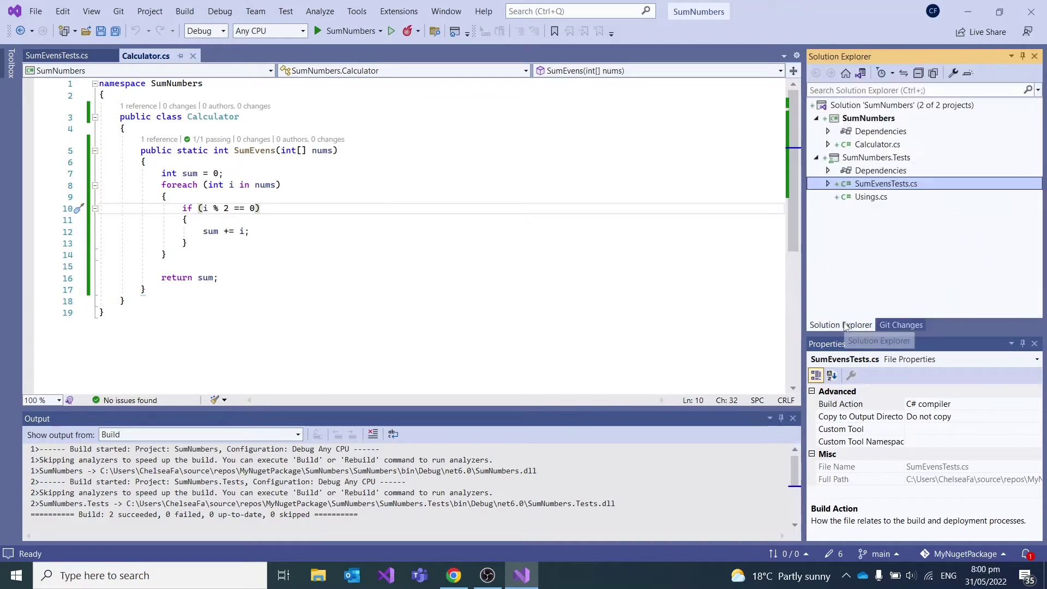
pyautogui.click(872, 121)
pyautogui.rightClick(873, 122)
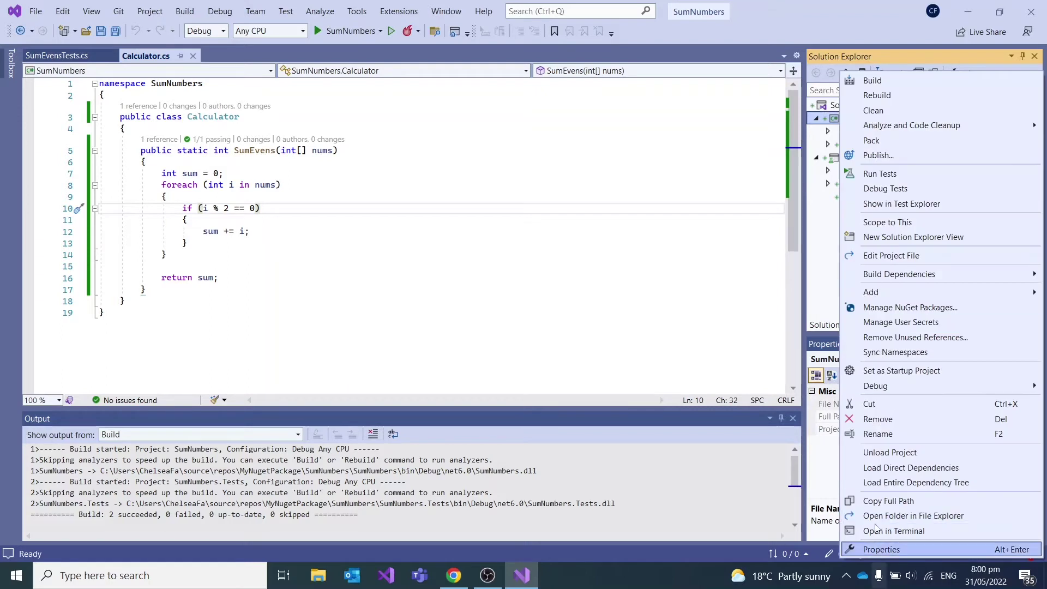
pyautogui.click(883, 549)
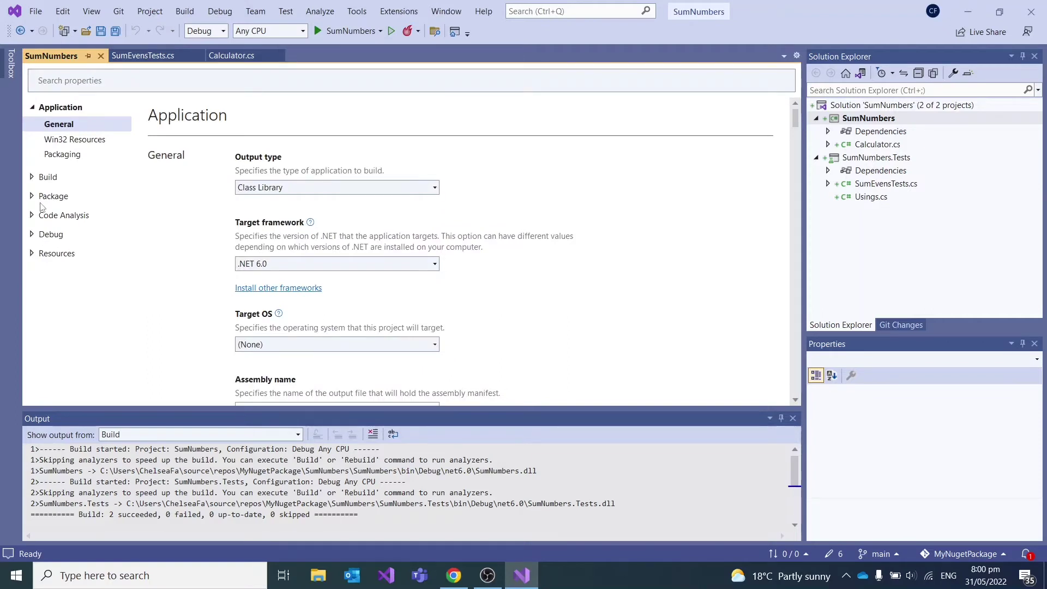
pyautogui.click(45, 197)
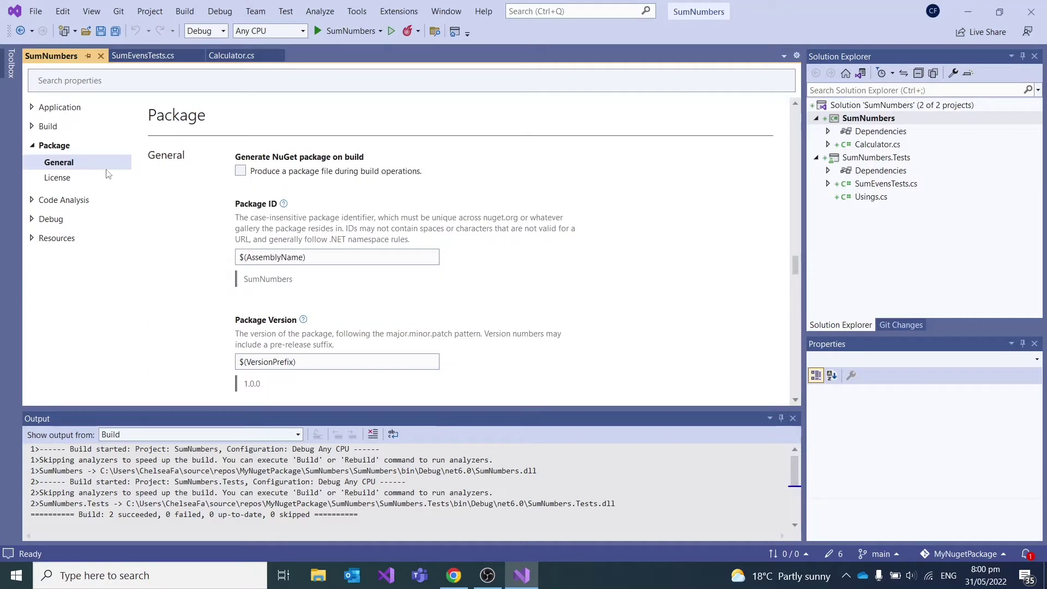
# - Set the Company of the SumNumbers package to MissCoding
pyautogui.scroll(-1, 428, 195)
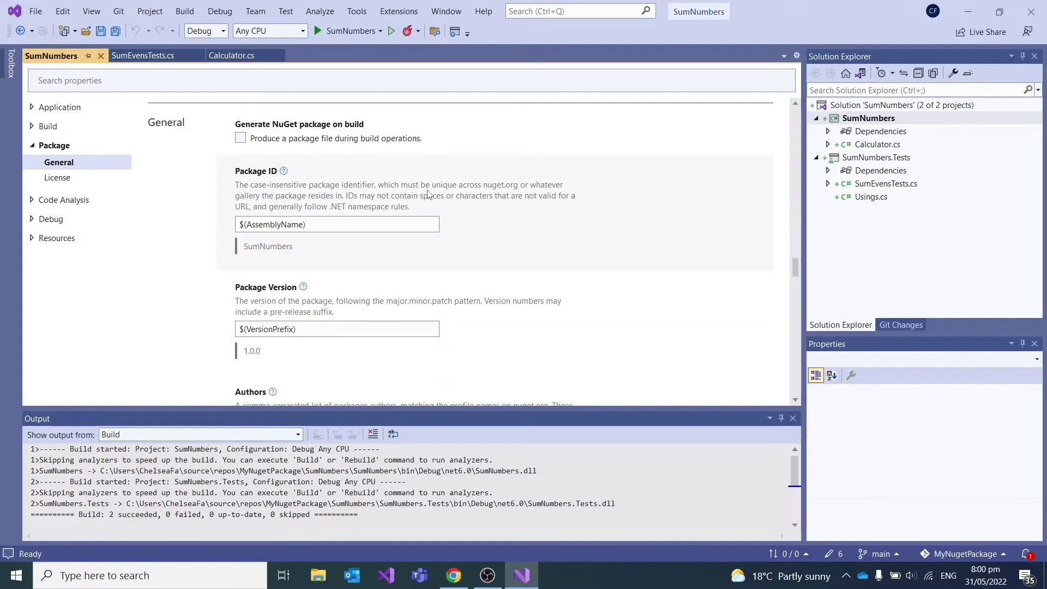
pyautogui.scroll(-6, 428, 194)
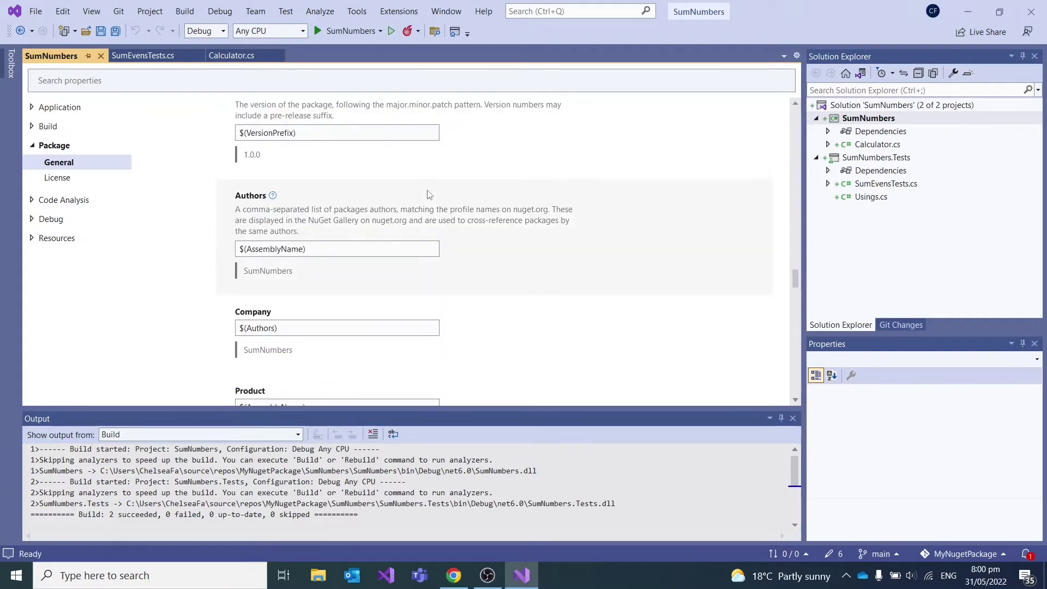
pyautogui.scroll(-3, 428, 195)
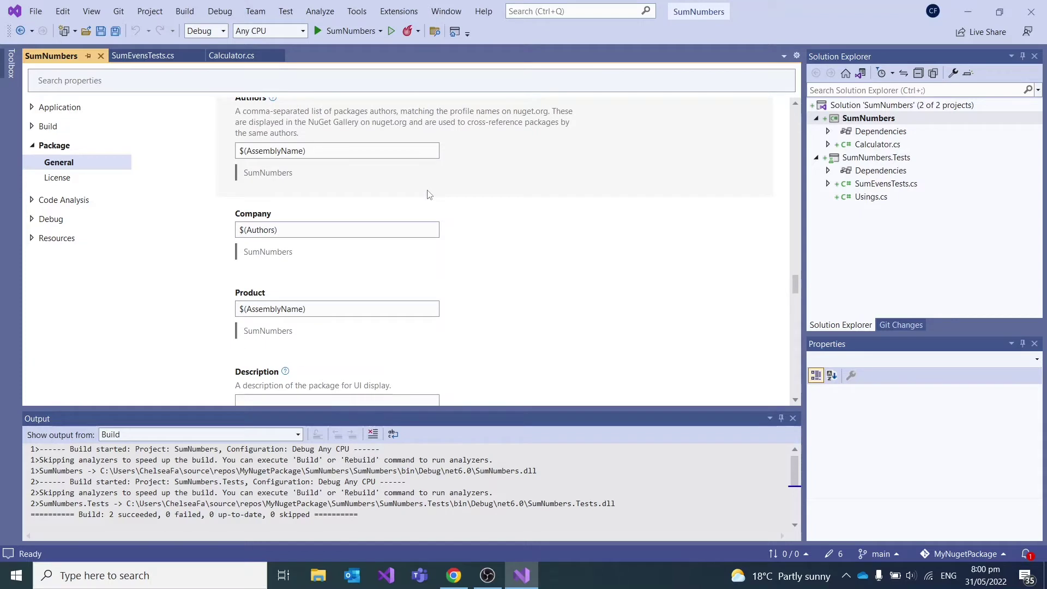
pyautogui.click(323, 229)
pyautogui.moveTo(323, 229); pyautogui.dragTo(234, 231)
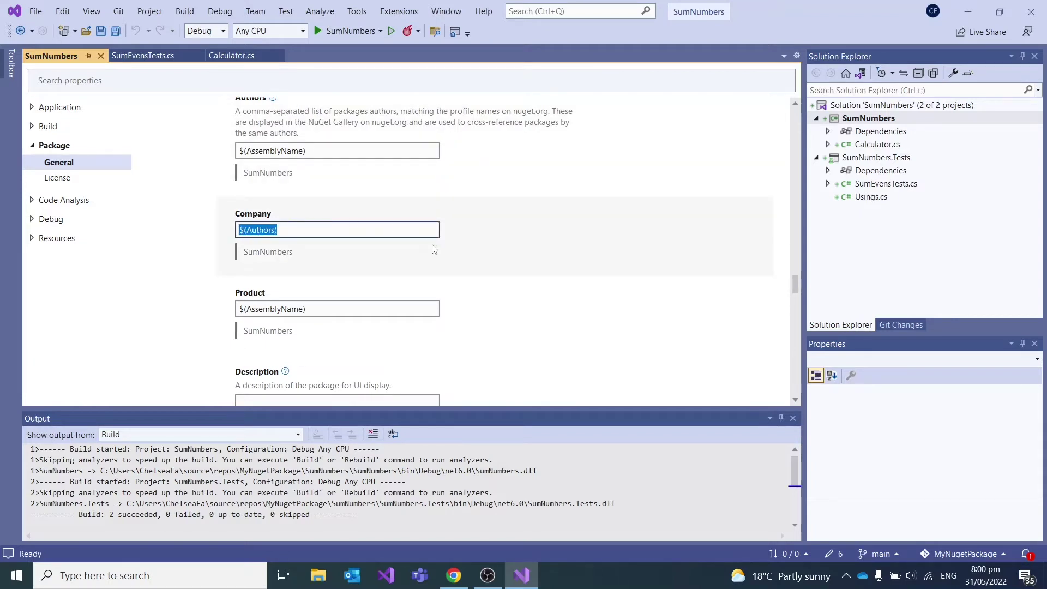
pyautogui.scroll(2, 485, 220)
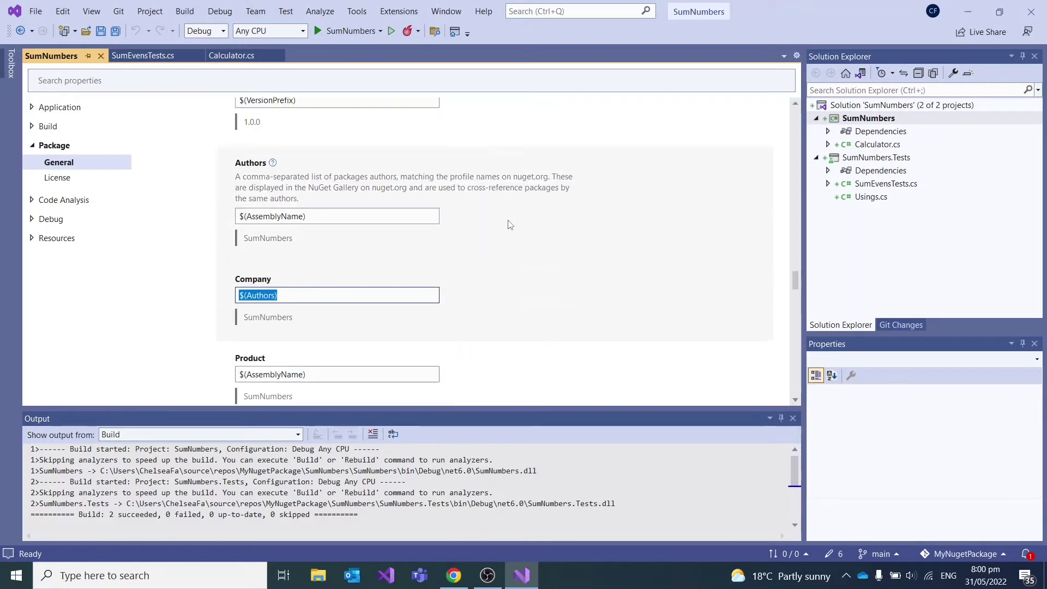
pyautogui.write('MissCoding')
# - Replace the package's Authors value with the author's name
pyautogui.click(250, 217)
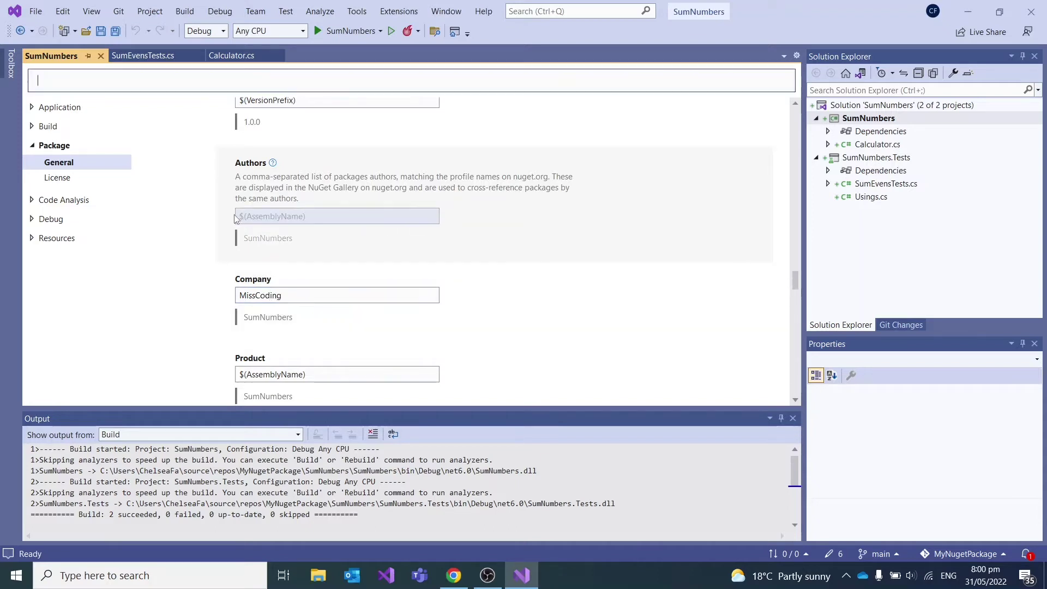
pyautogui.doubleClick(256, 217)
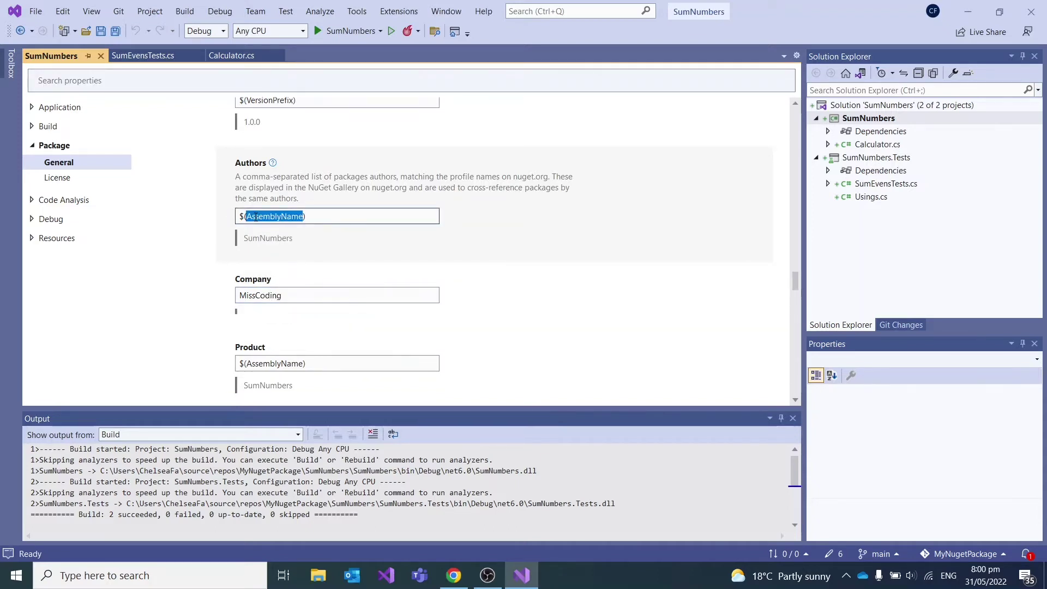
pyautogui.press('BackSpace')
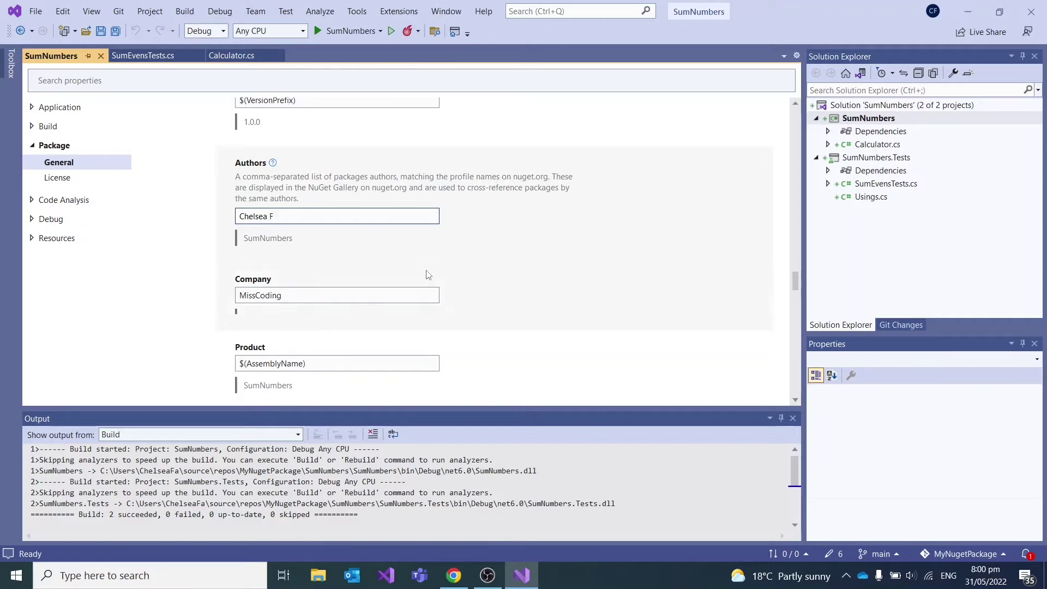
# - Set the package description to "A set of calculator functions" and the copyright to "2022 MissCoding"
pyautogui.scroll(-3, 499, 295)
pyautogui.scroll(-3, 501, 295)
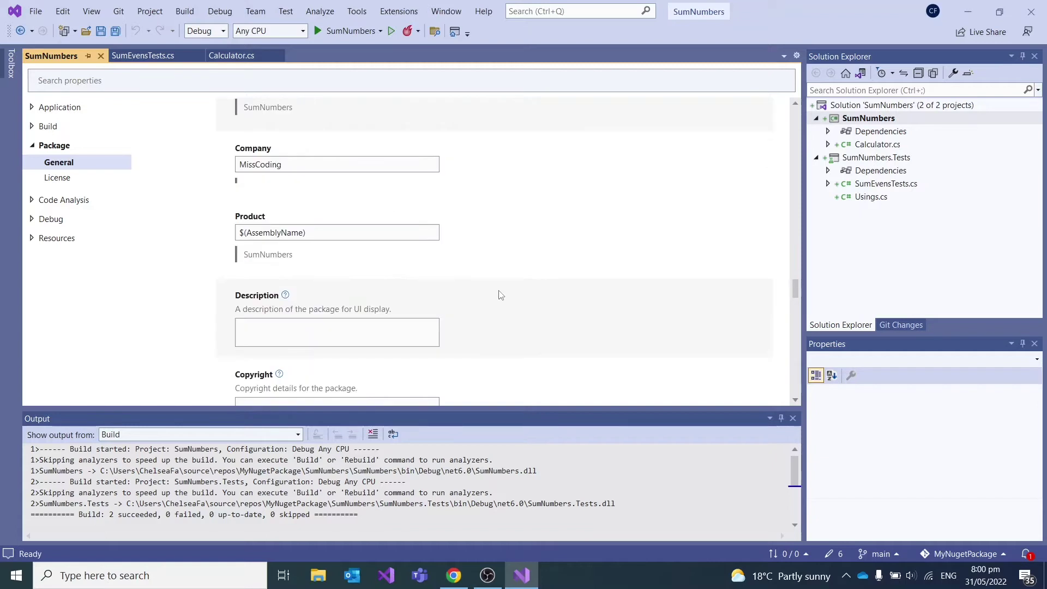
pyautogui.click(347, 266)
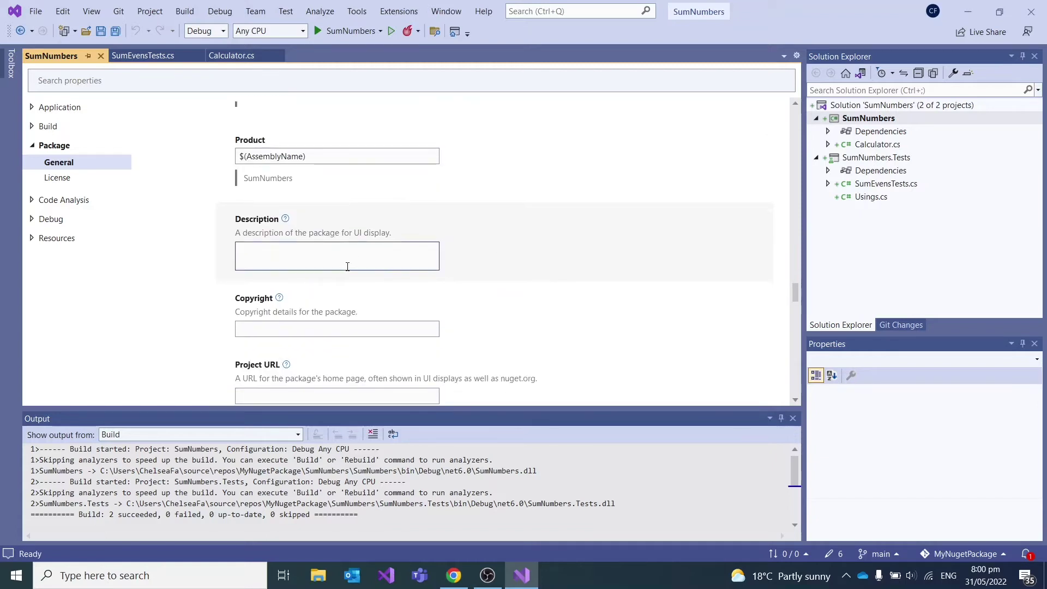
pyautogui.write('A')
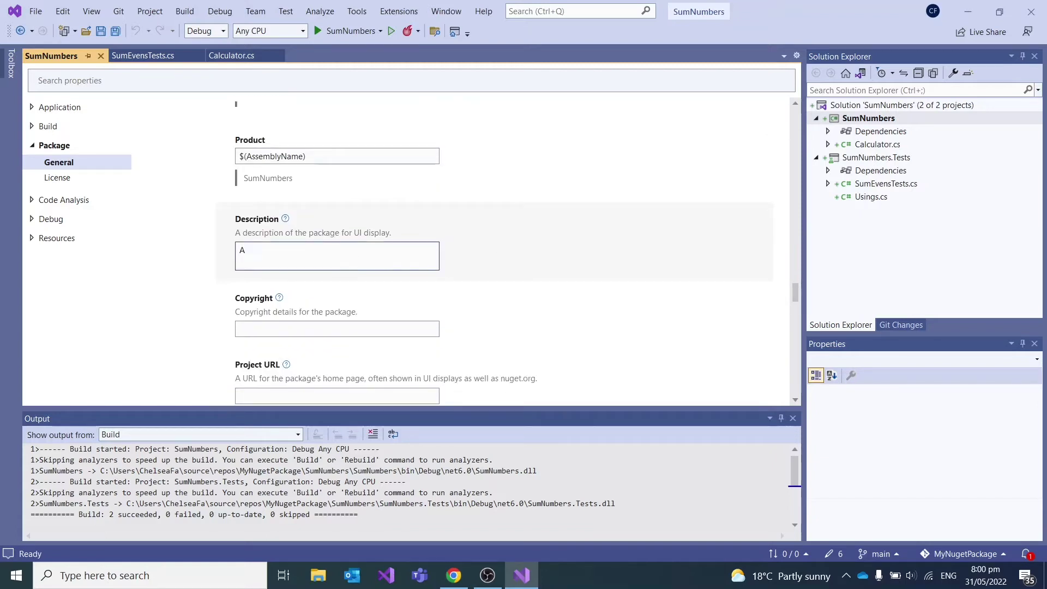
pyautogui.write(' set of calculator functions')
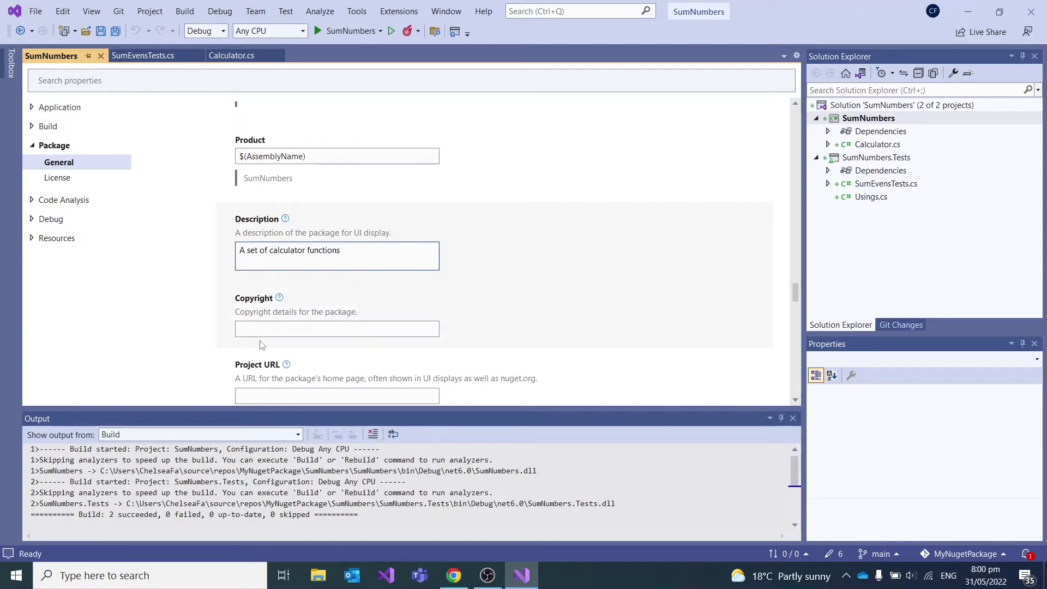
pyautogui.click(289, 327)
pyautogui.write('2022')
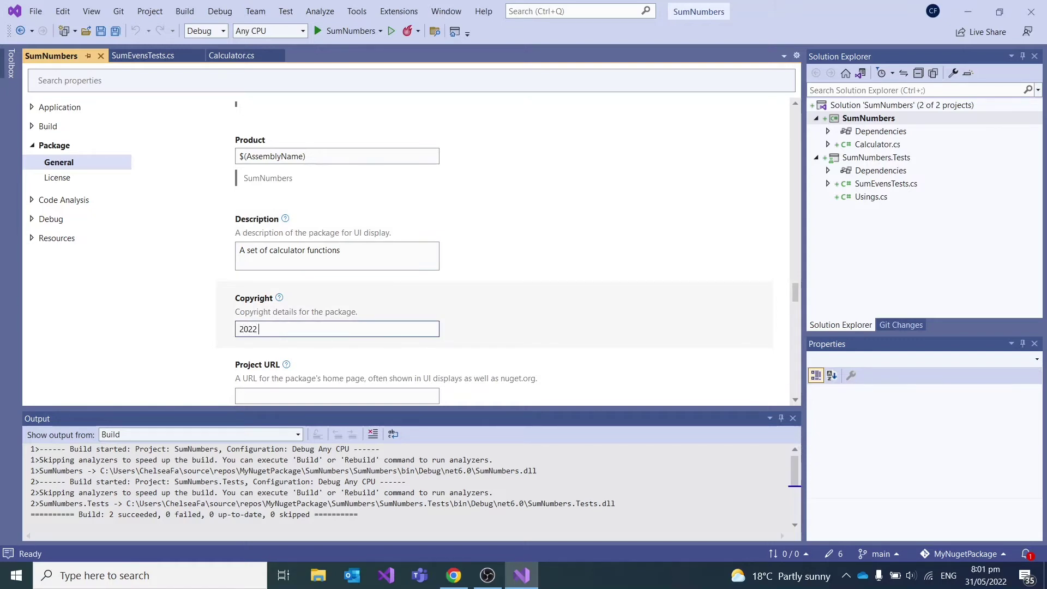
pyautogui.write(' MissCoding')
# - Review the remaining package, license, code analysis and debug settings, and save the project properties
pyautogui.scroll(-1, 479, 320)
pyautogui.scroll(-1, 480, 317)
pyautogui.scroll(-3, 480, 316)
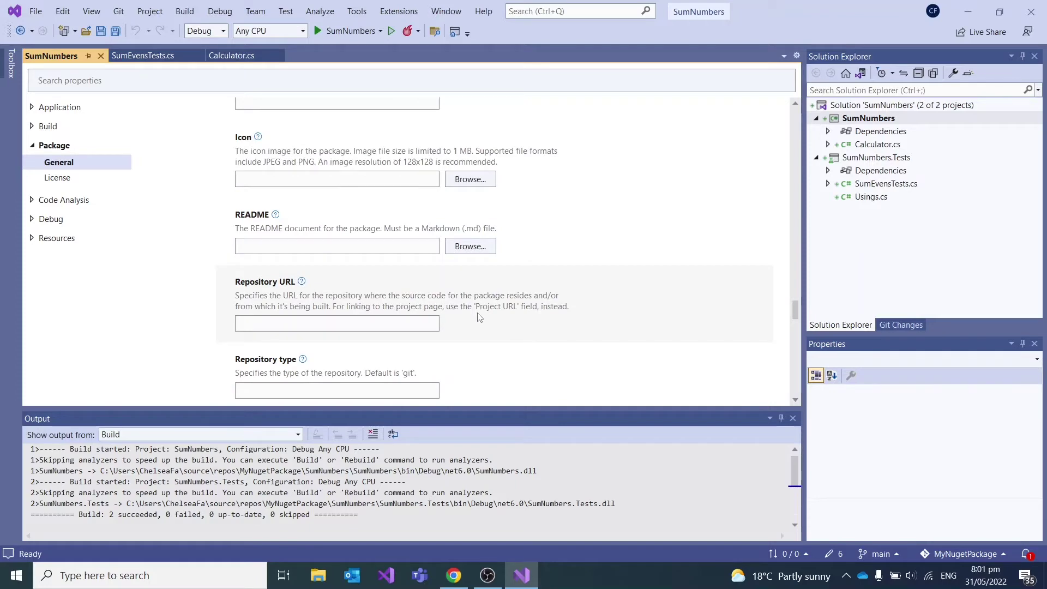
pyautogui.scroll(-1, 480, 317)
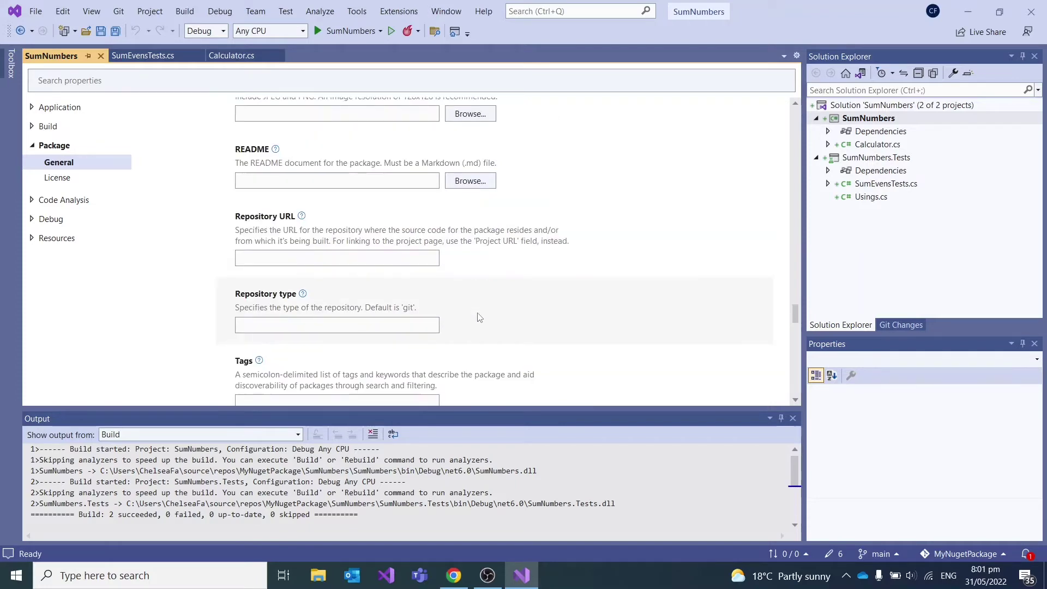
pyautogui.scroll(-4, 480, 317)
pyautogui.scroll(-6, 479, 318)
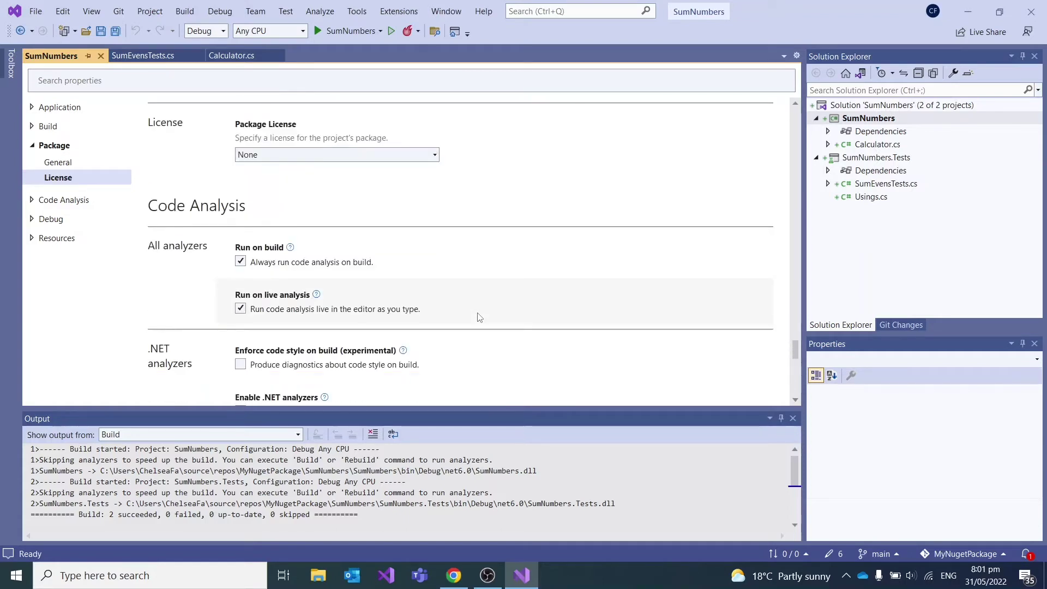
pyautogui.click(387, 158)
pyautogui.click(494, 142)
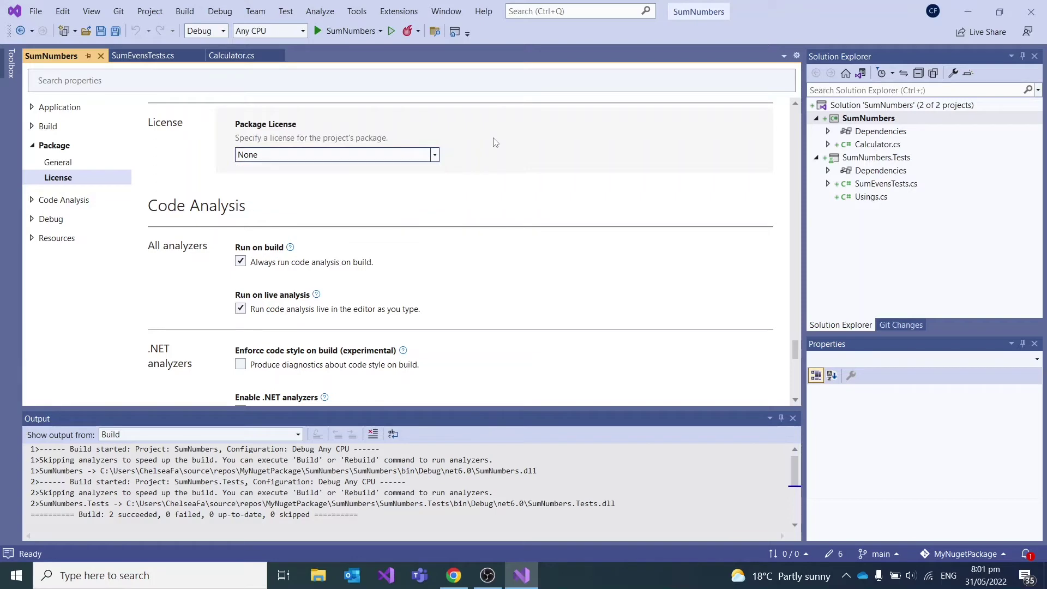
pyautogui.scroll(-2, 450, 289)
pyautogui.scroll(-2, 450, 289)
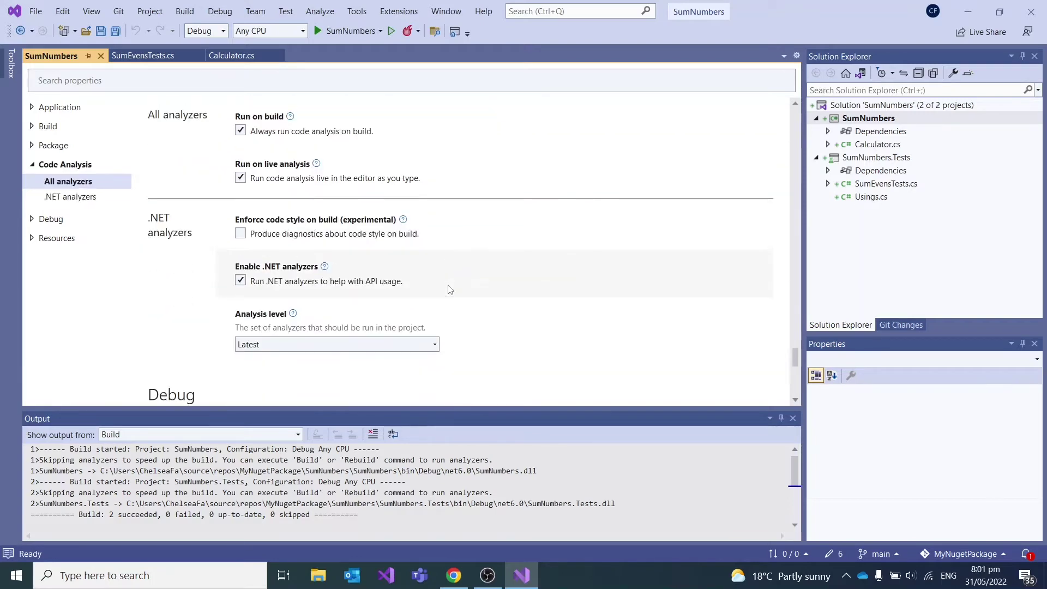
pyautogui.scroll(-5, 450, 289)
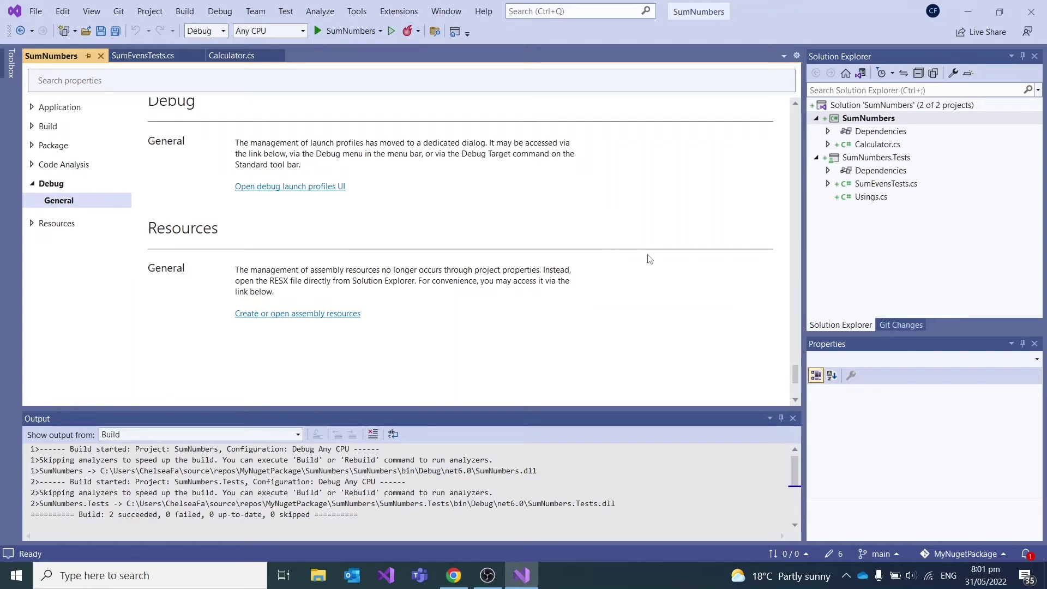
pyautogui.hotkey('ctrl', 's')
pyautogui.scroll(10, 650, 260)
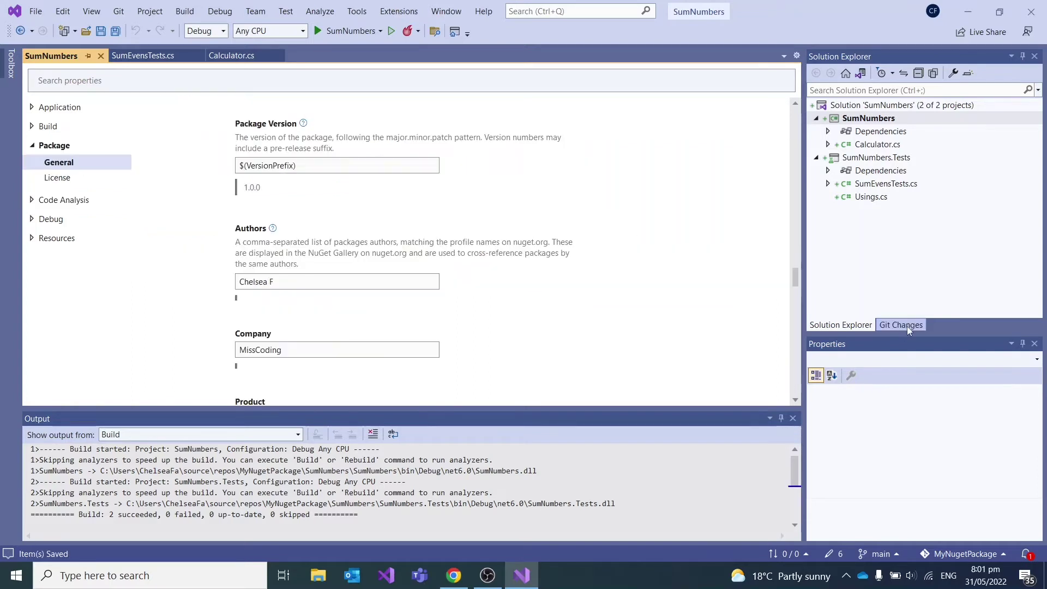
# - Commit all changes with the message "Added library with SumEvens and nuget package settings" and push the commit to origin/main
pyautogui.click(901, 325)
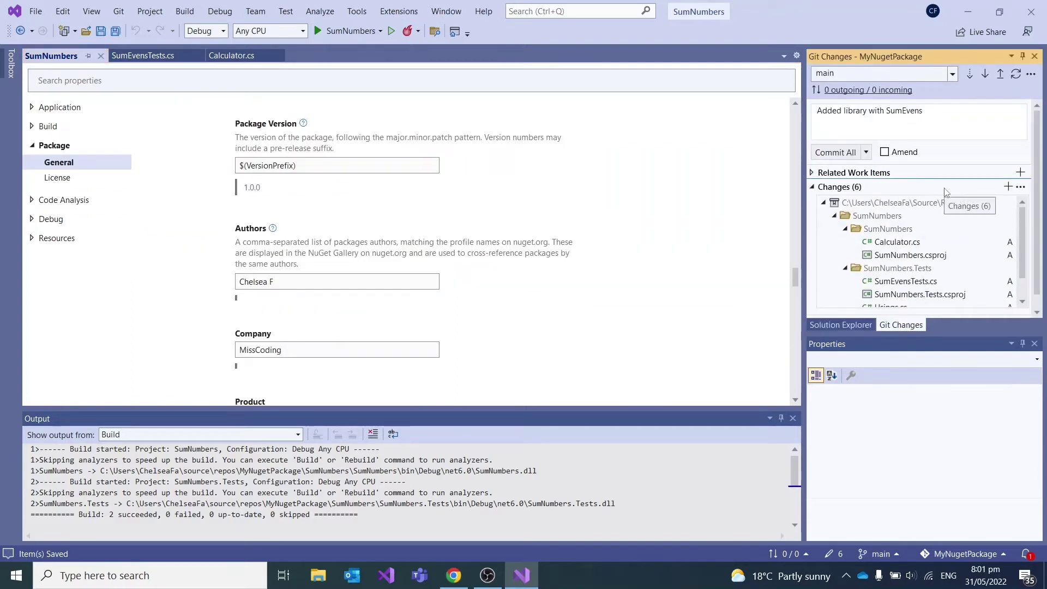
pyautogui.write('and nug')
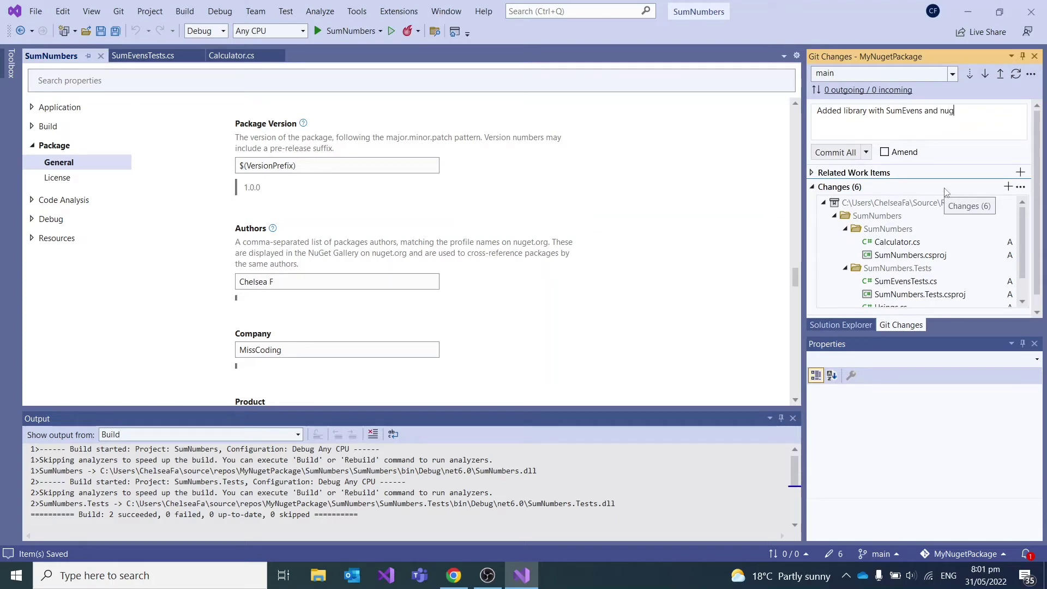
pyautogui.write('et package settings')
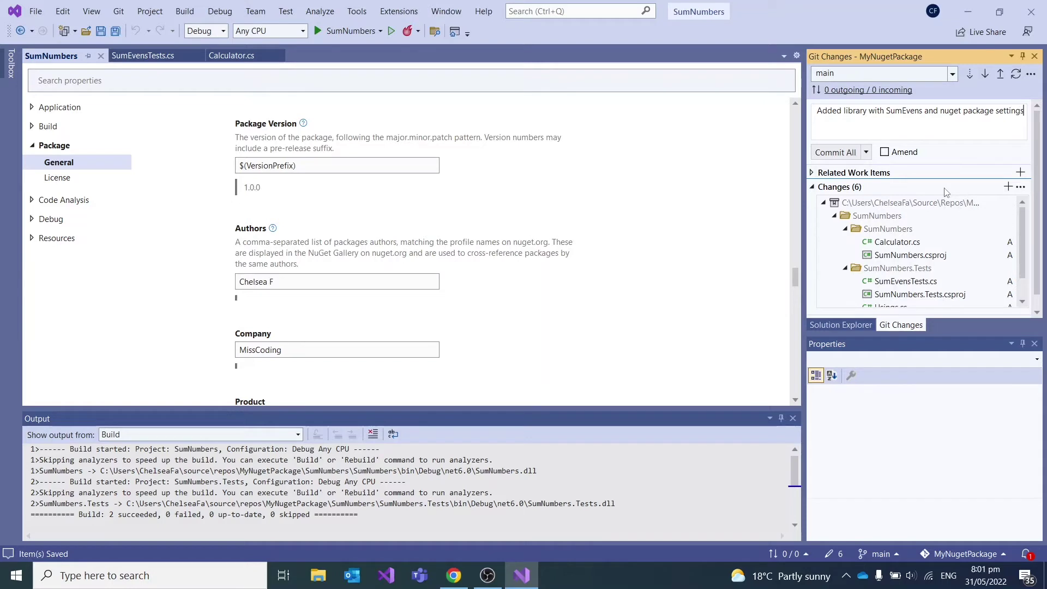
pyautogui.click(857, 149)
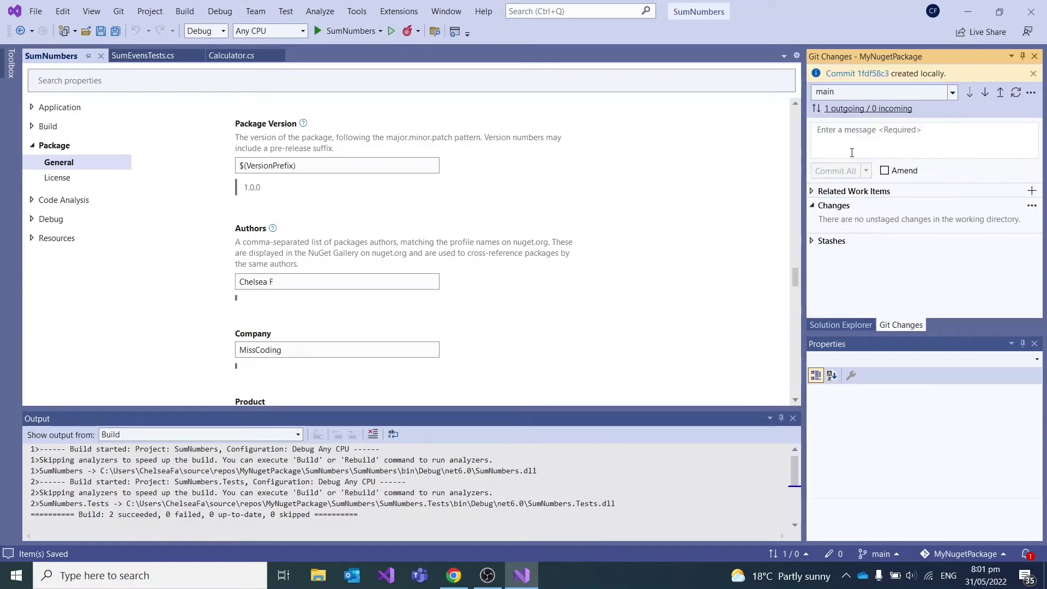
pyautogui.click(1000, 92)
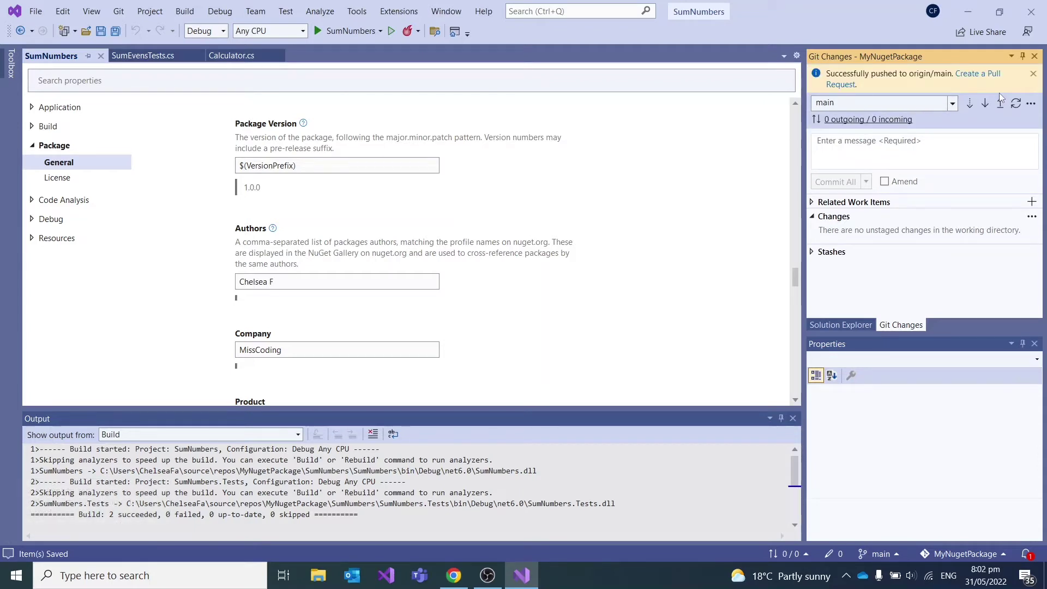
# - Switch to Azure DevOps in Chrome, dismiss the Clone Repository pane and reload the MyNugetPackage files page to check the pushed files
pyautogui.click(454, 575)
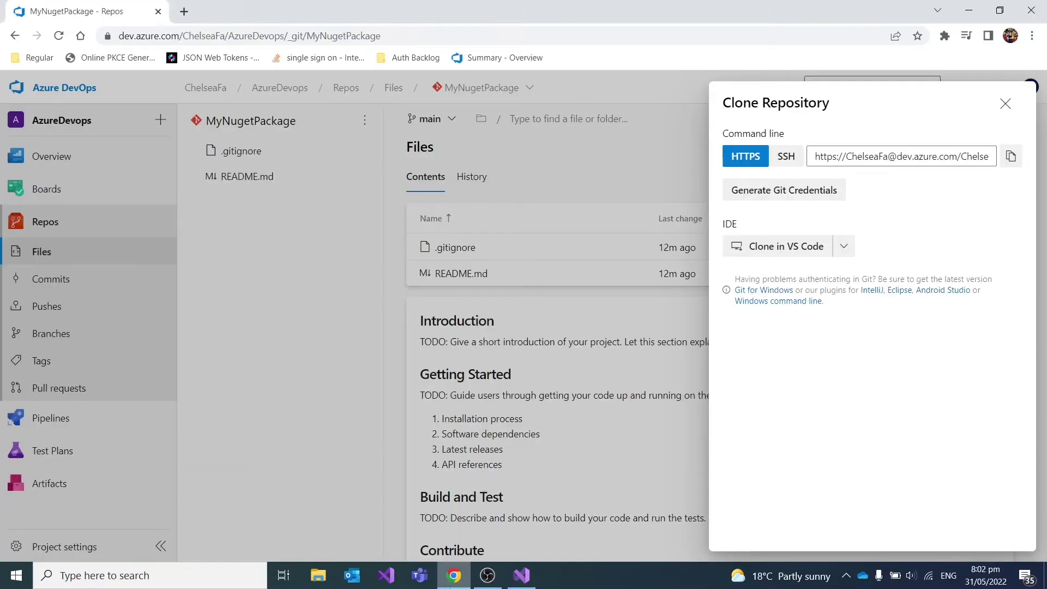
pyautogui.click(315, 221)
pyautogui.click(403, 36)
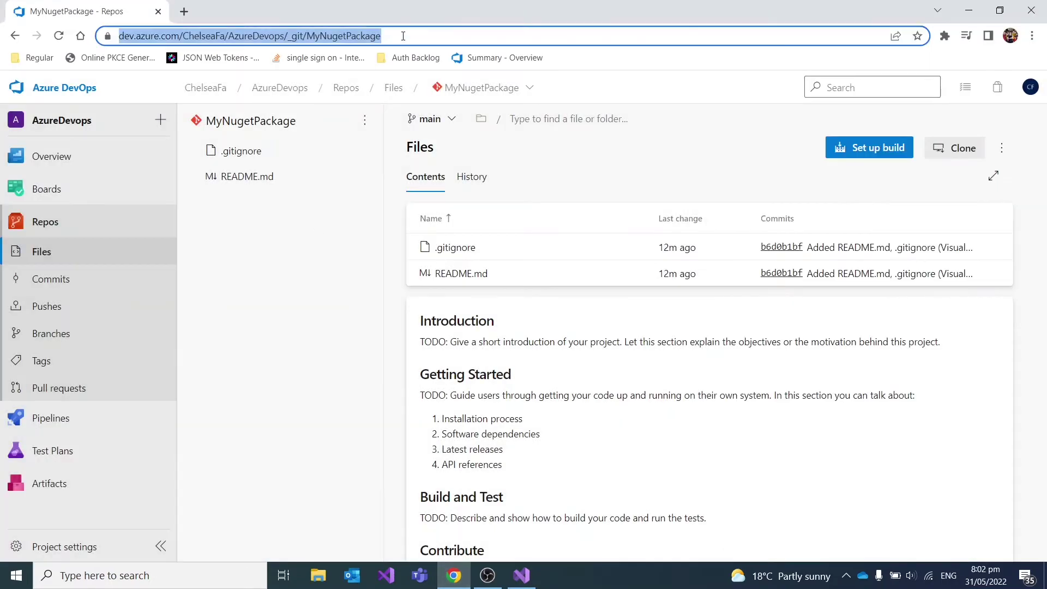
pyautogui.press('Return')
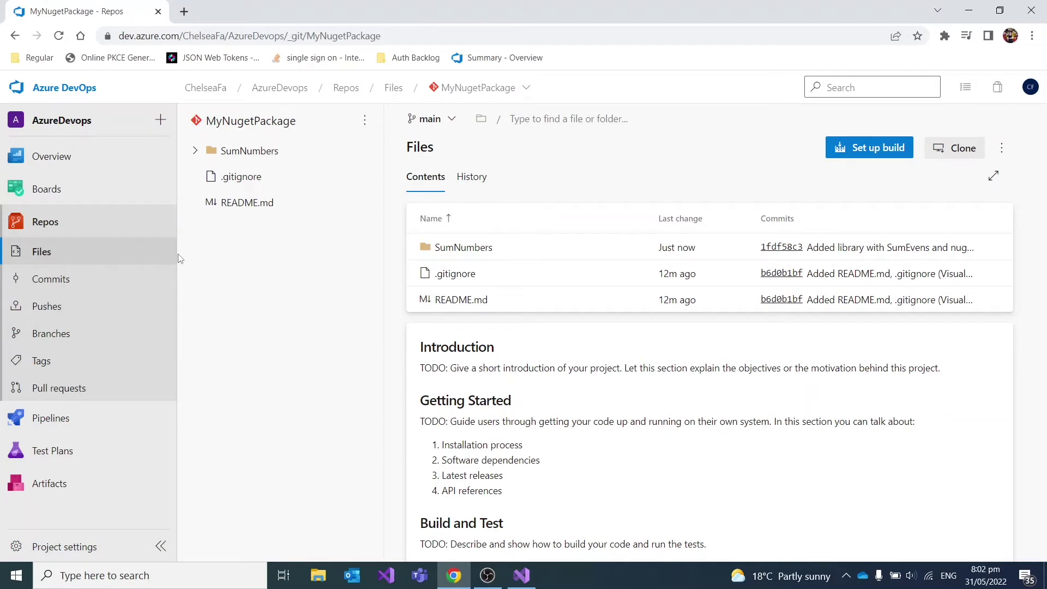
# - Create an Artifacts feed named MyFeed, visible to members of the organization and scoped to the AzureDevops project, with public upstream sources included
pyautogui.click(48, 485)
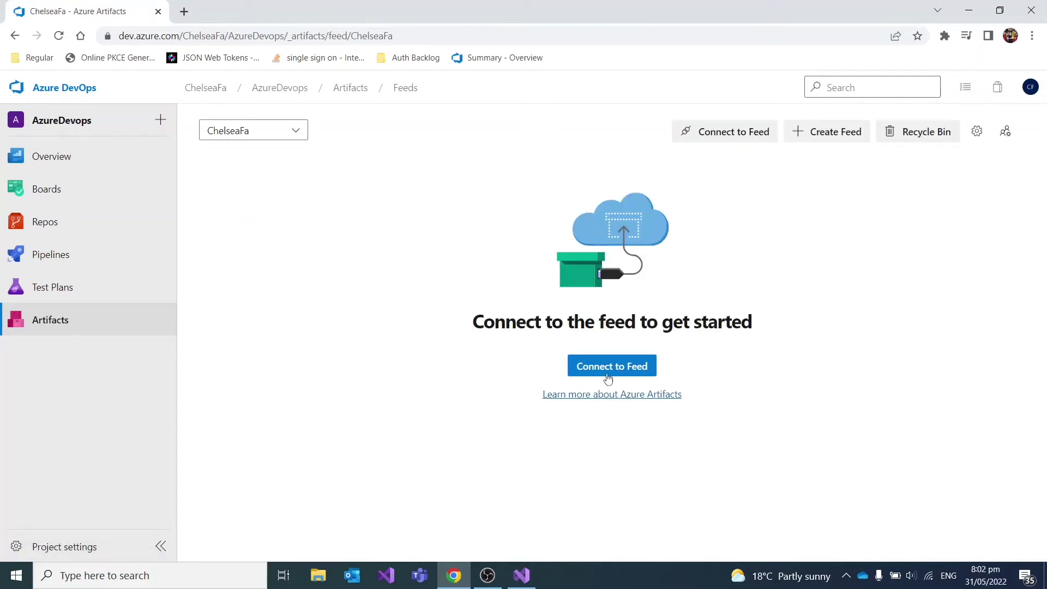
pyautogui.click(850, 132)
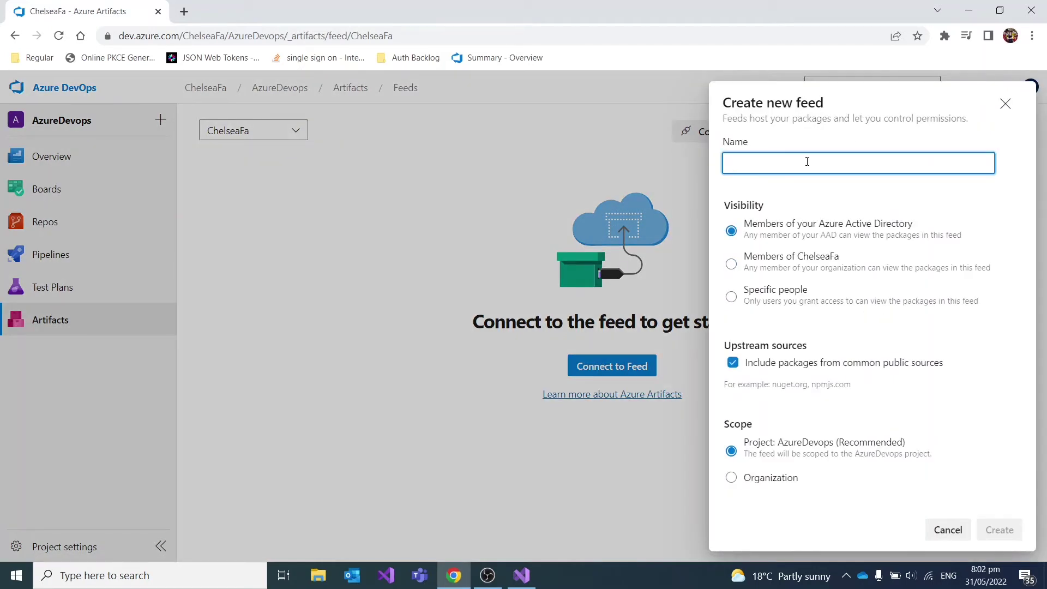
pyautogui.write('My')
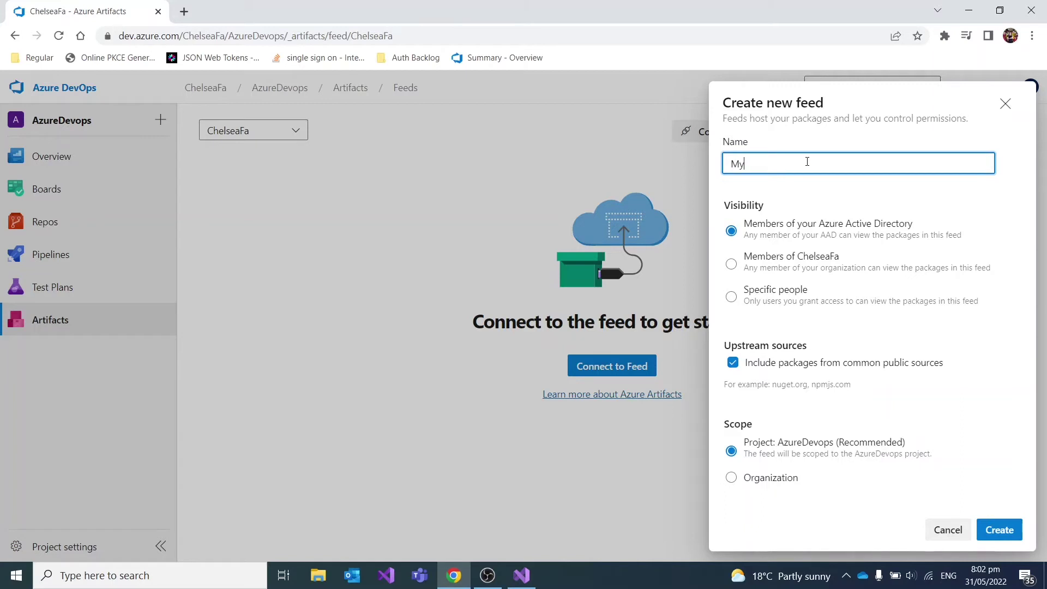
pyautogui.write('Feed')
pyautogui.click(776, 266)
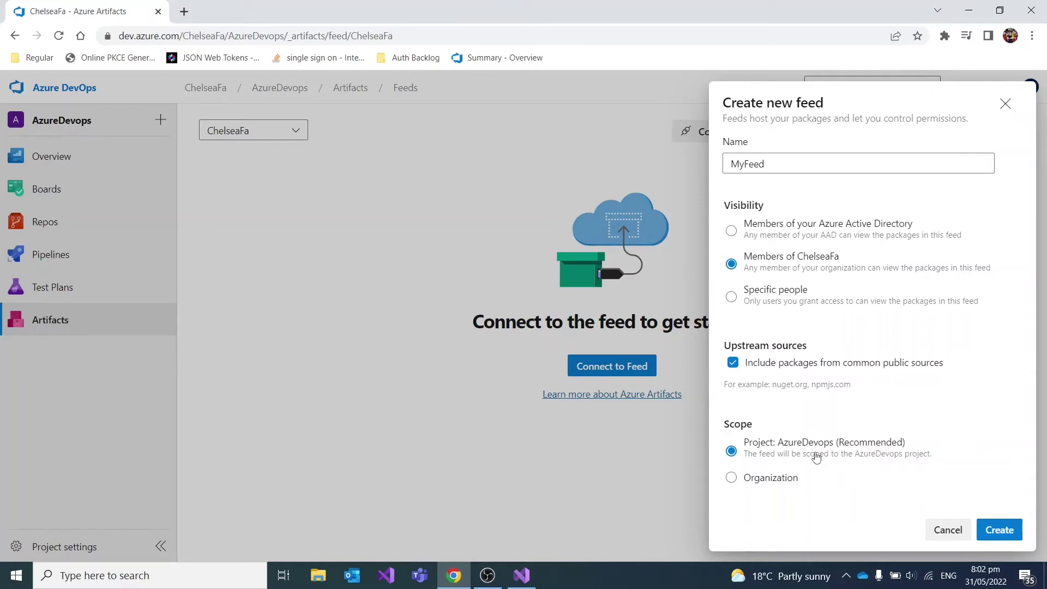
pyautogui.click(989, 531)
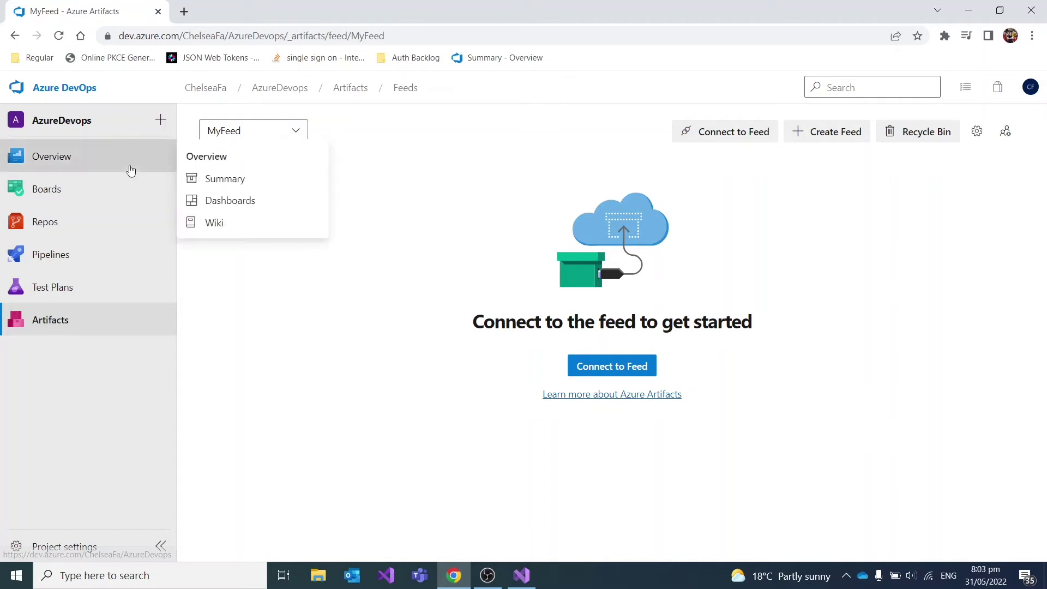
# - Create a new pipeline for the MyNugetPackage repository in Azure Repos Git, using the Starter pipeline template
pyautogui.click(62, 268)
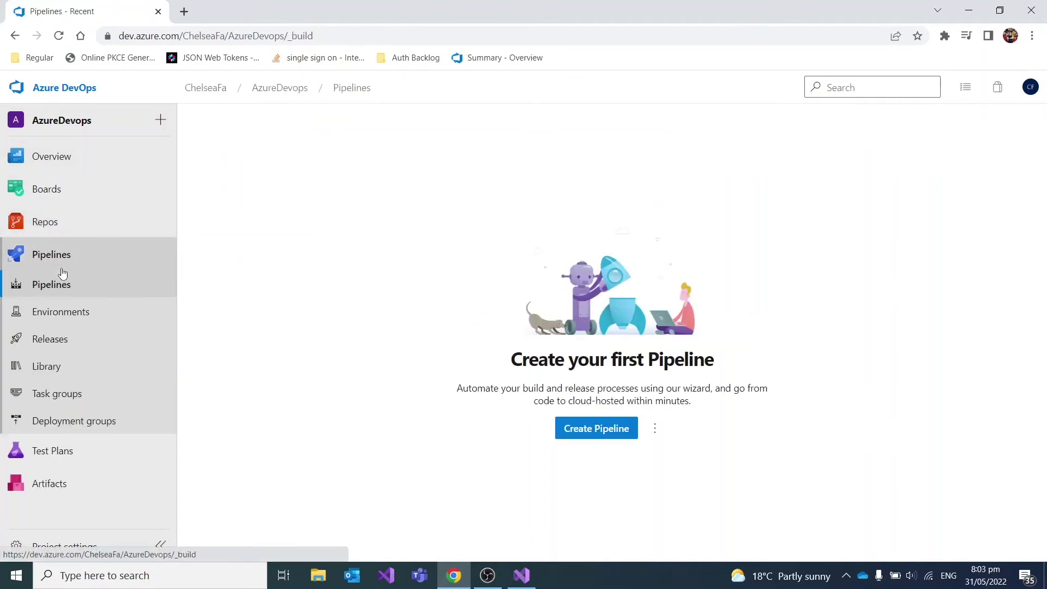
pyautogui.click(592, 433)
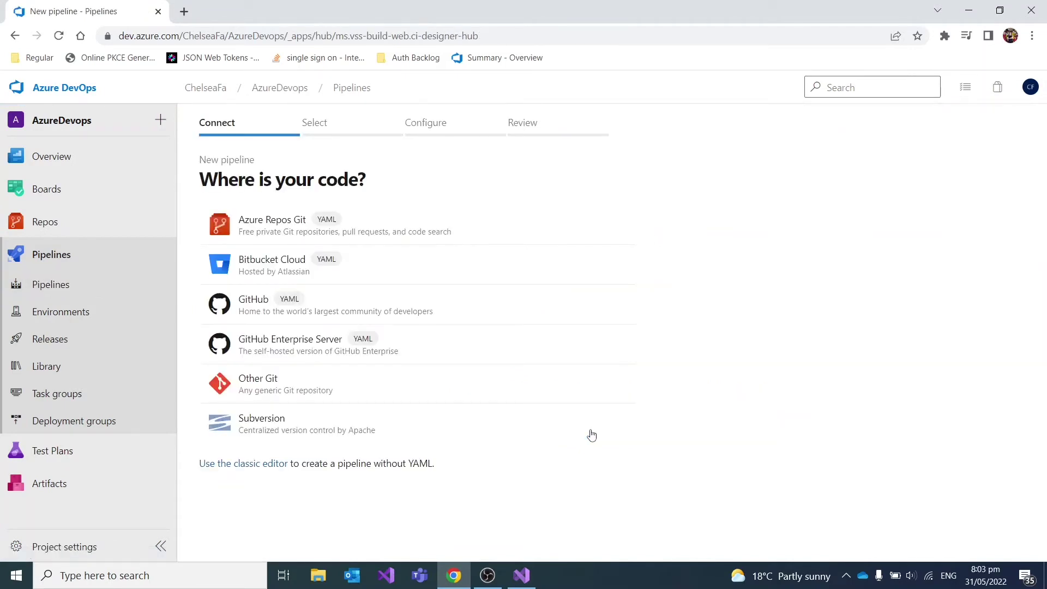
pyautogui.click(294, 224)
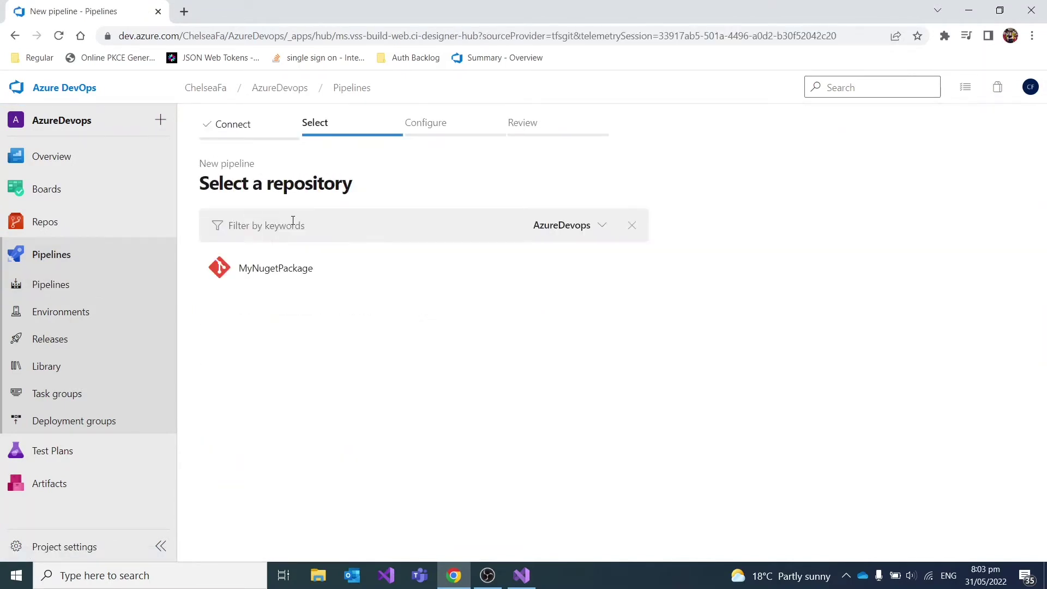
pyautogui.click(294, 267)
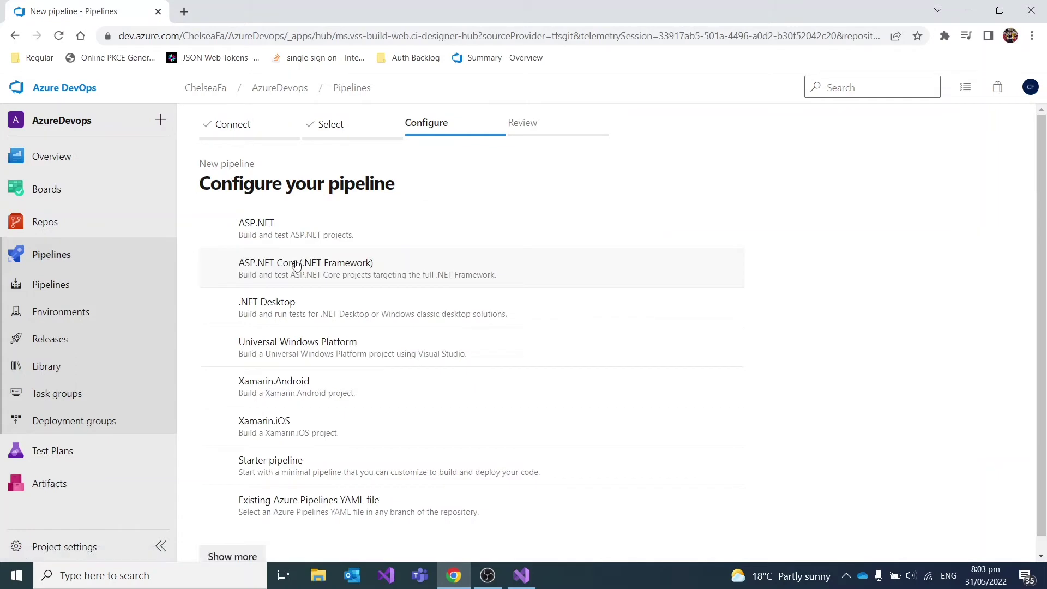
pyautogui.scroll(-1, 430, 310)
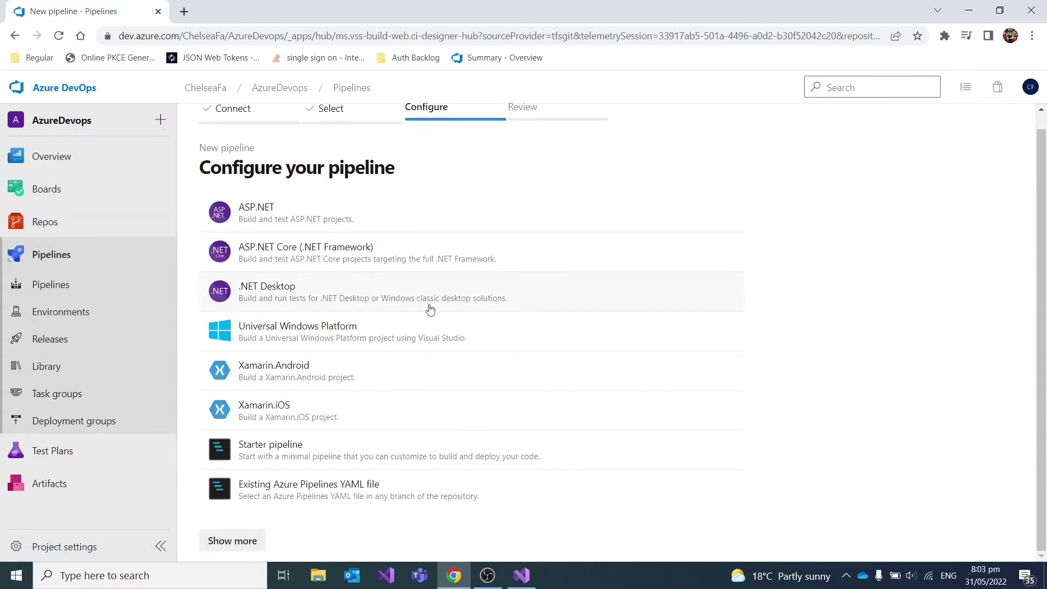
pyautogui.click(384, 449)
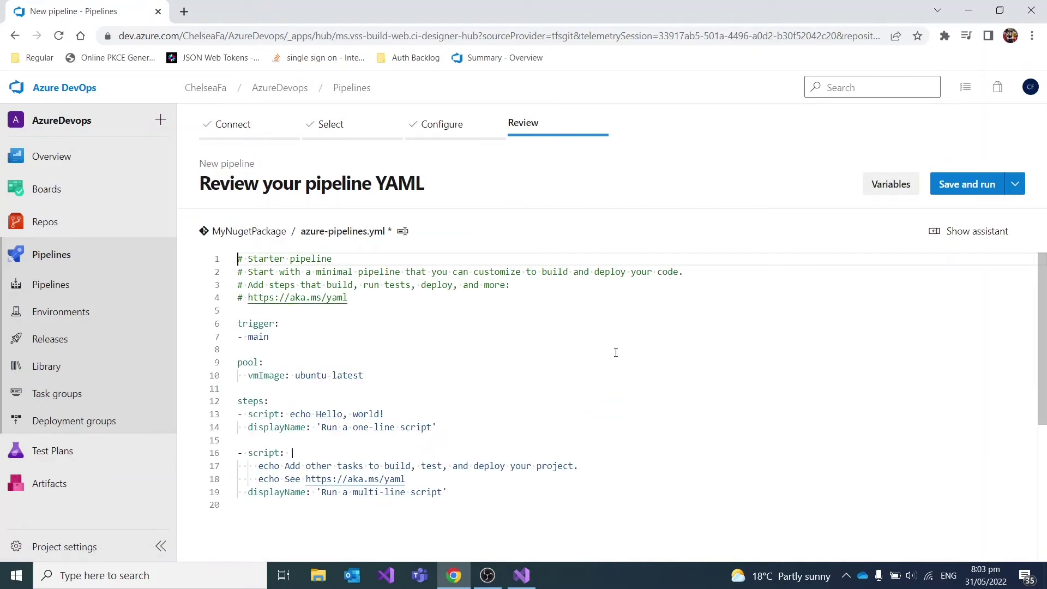
# - Show the task assistant and add a jobs section with a job named BuildAndTest below the pool definition in azure-pipelines.yml
pyautogui.click(1001, 233)
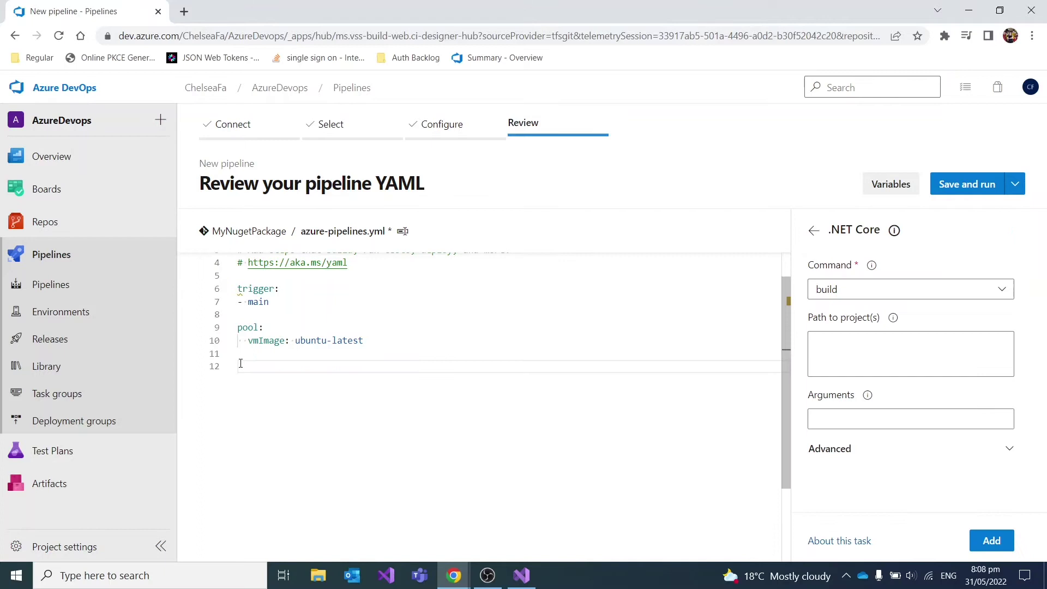
pyautogui.write('jobs:')
pyautogui.press('Return')
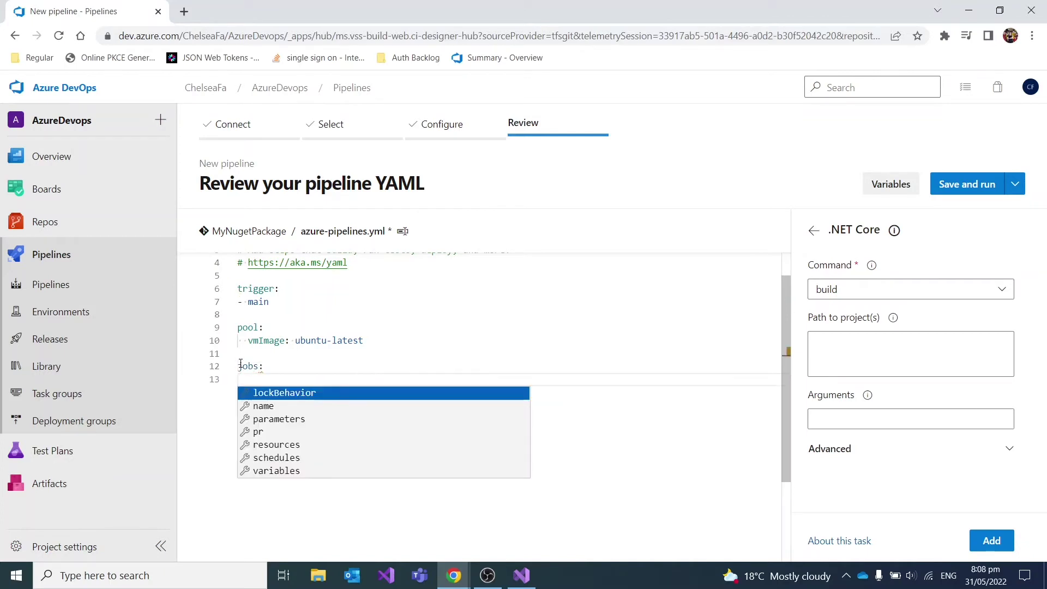
pyautogui.write('-')
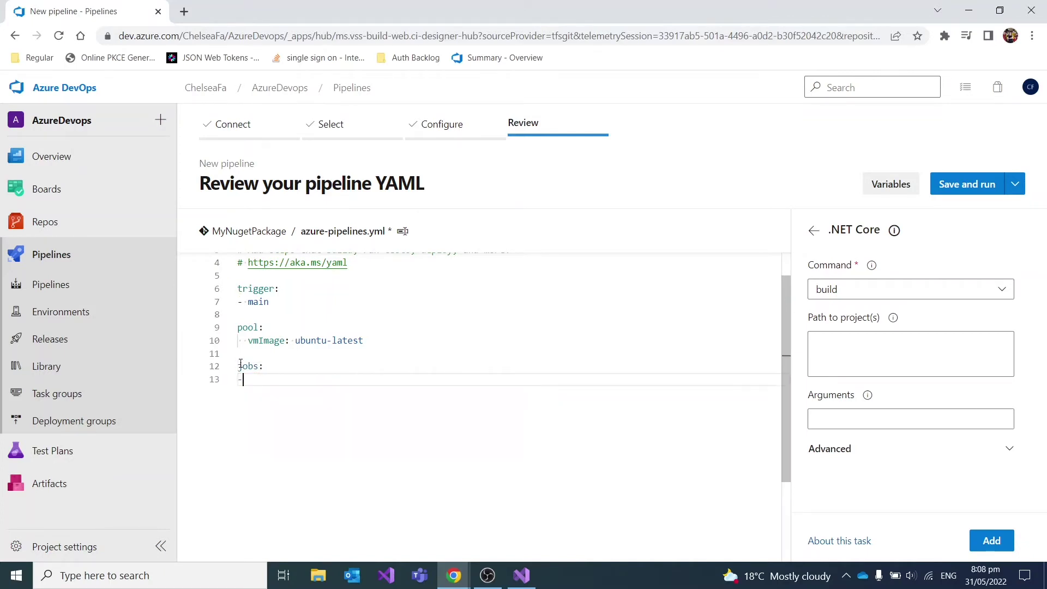
pyautogui.write(' job')
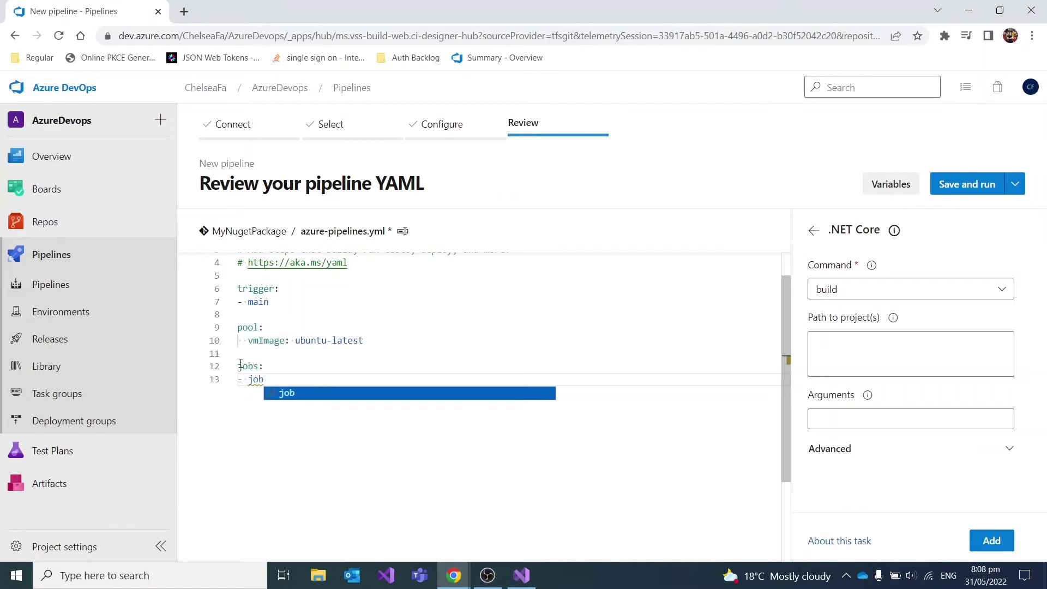
pyautogui.write(': Build')
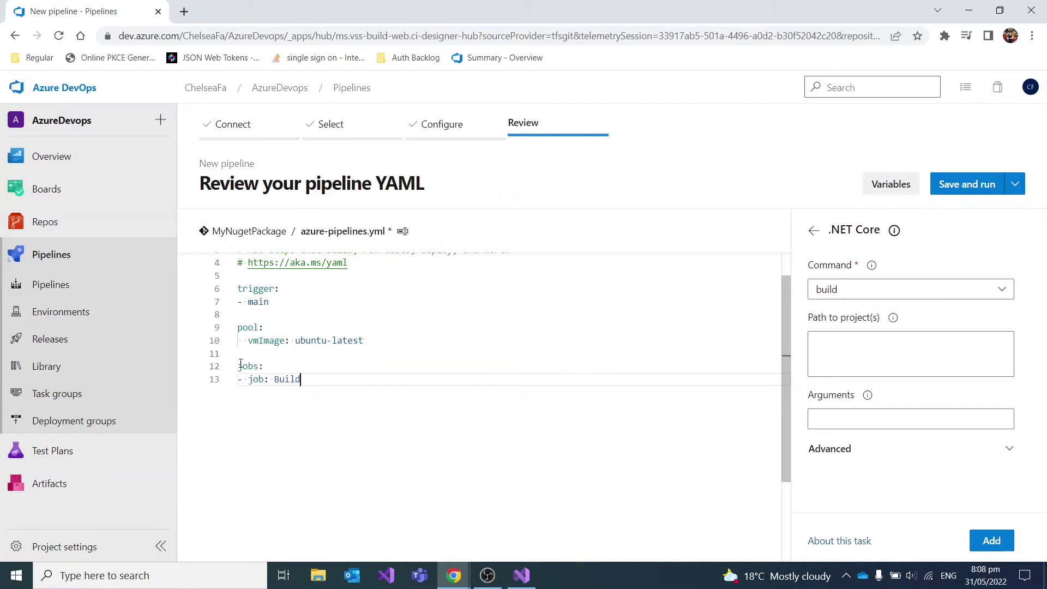
pyautogui.write('AndTest')
pyautogui.press('Return')
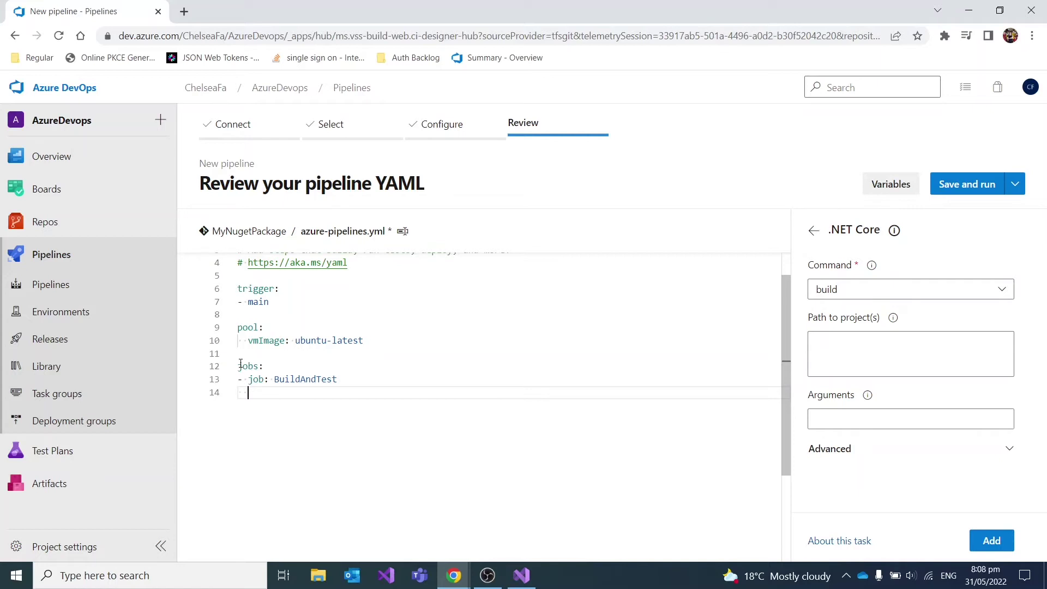
# - Give the BuildAndTest job the display name "Build and Test" and begin its steps section
pyautogui.write('displayName: Build')
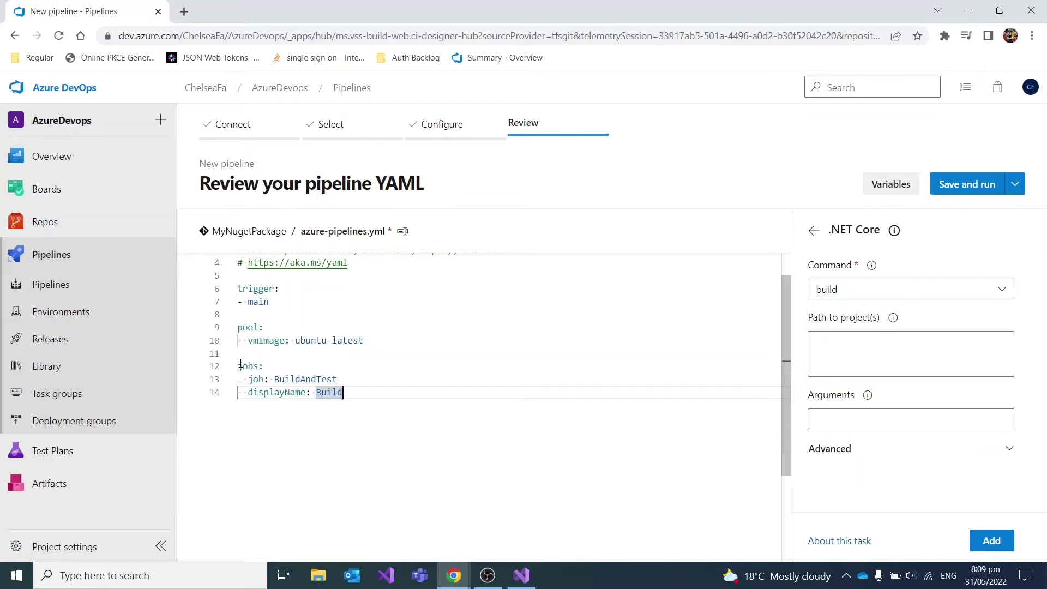
pyautogui.write(' and Test')
pyautogui.press('Return')
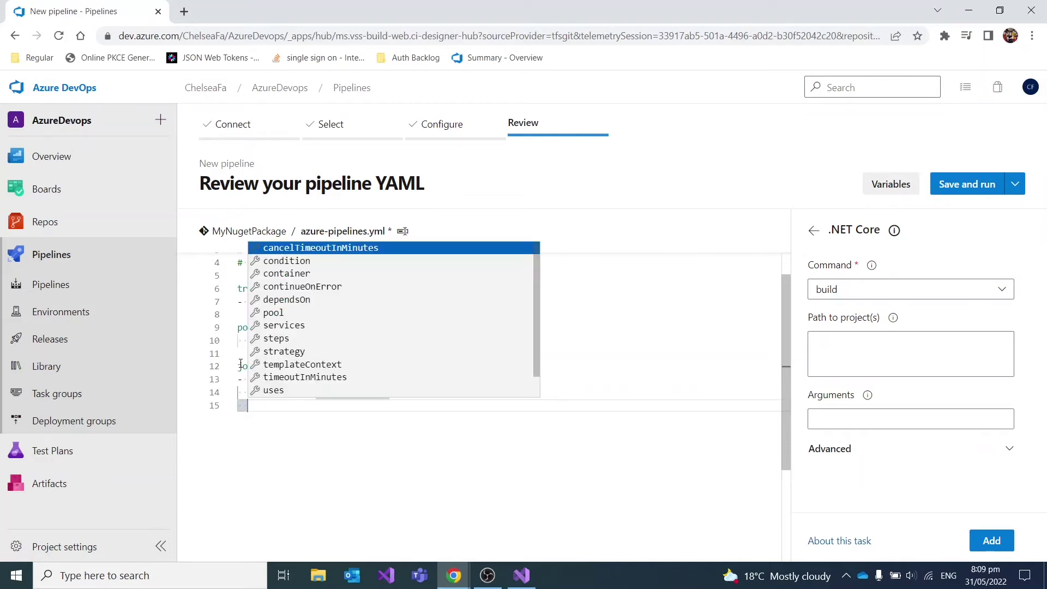
pyautogui.write('steps:')
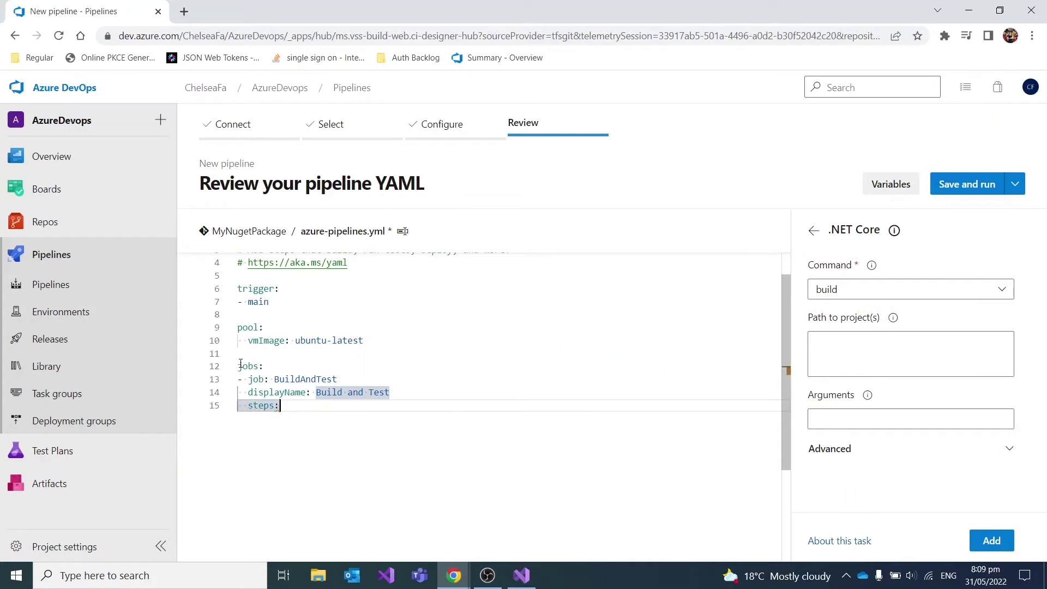
pyautogui.press('Return')
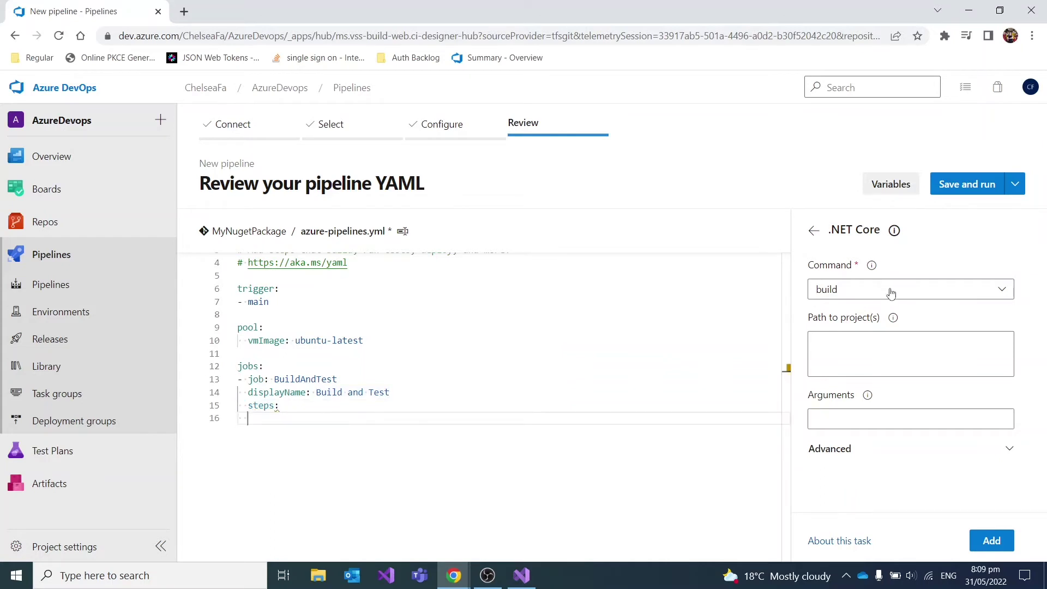
# - Add a .NET Core restore task for projects **/*.csproj to the job's steps, using packages from MyFeed and NuGet.org
pyautogui.click(890, 293)
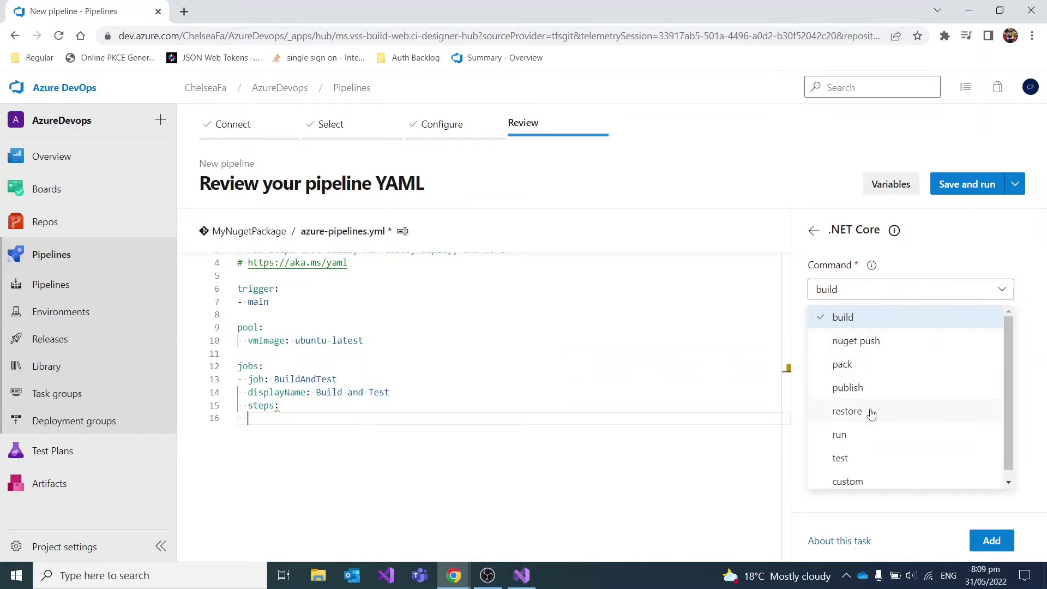
pyautogui.click(871, 410)
pyautogui.click(912, 367)
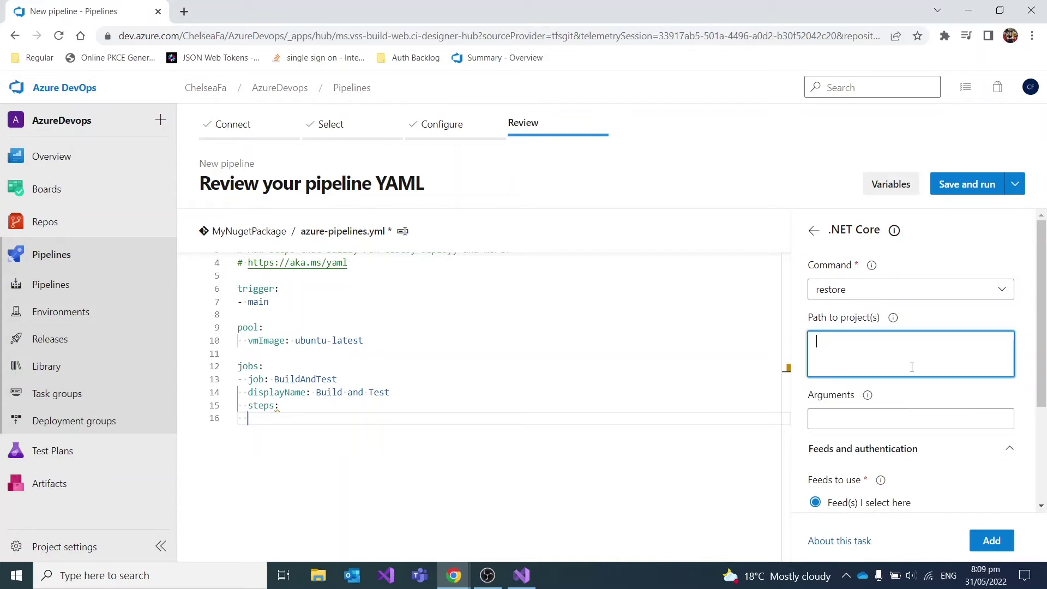
pyautogui.write('**')
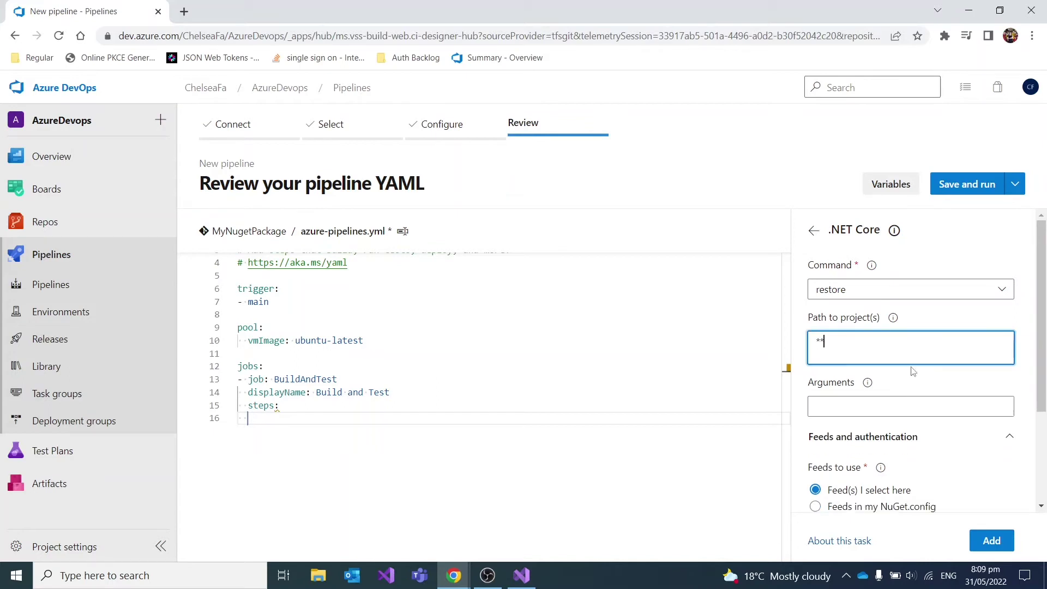
pyautogui.write('/*.csproj')
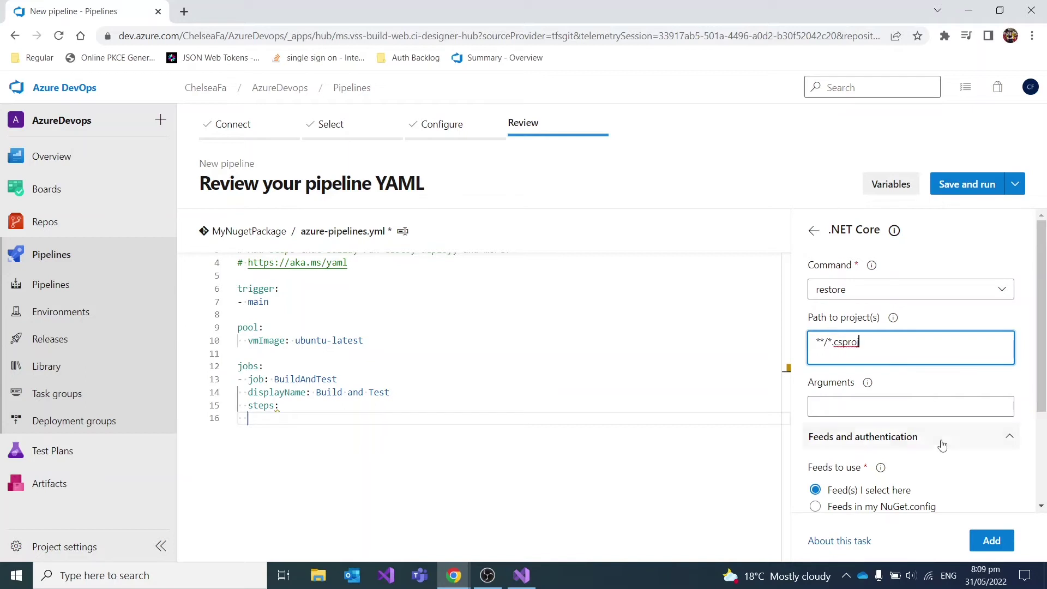
pyautogui.scroll(-2, 938, 442)
pyautogui.click(911, 472)
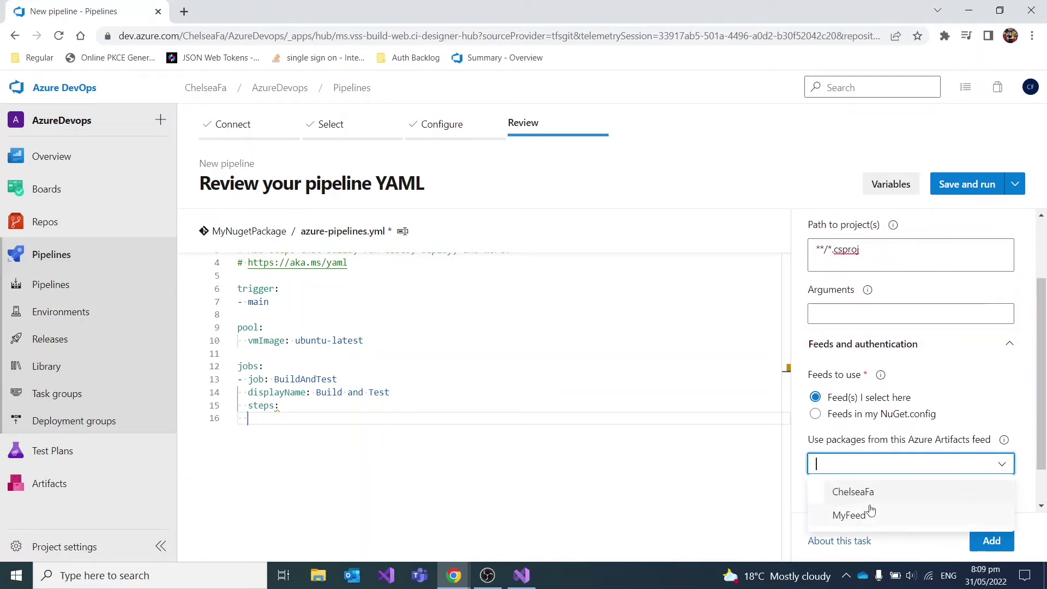
pyautogui.click(878, 513)
pyautogui.scroll(-1, 919, 395)
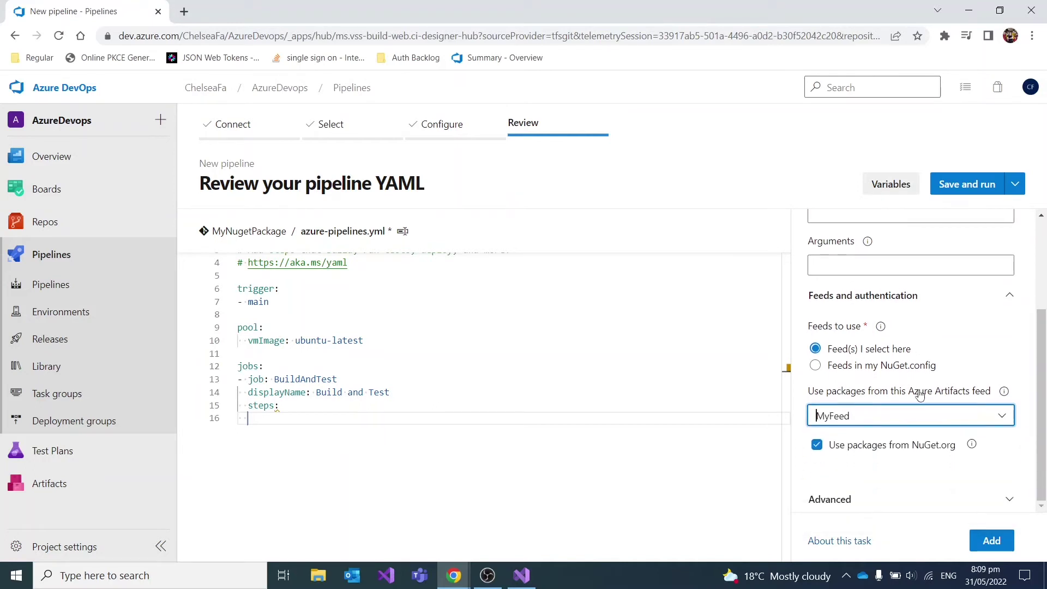
pyautogui.click(973, 539)
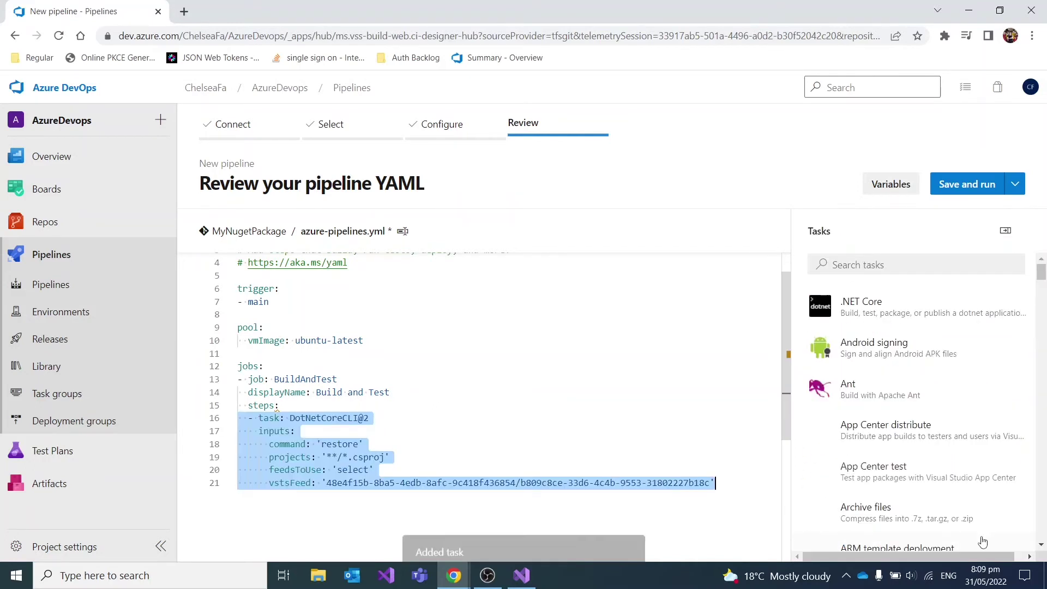
# - Add an empty line after the restore task and set the task's displayName to "dotnet restore"
pyautogui.click(723, 500)
pyautogui.press('Return')
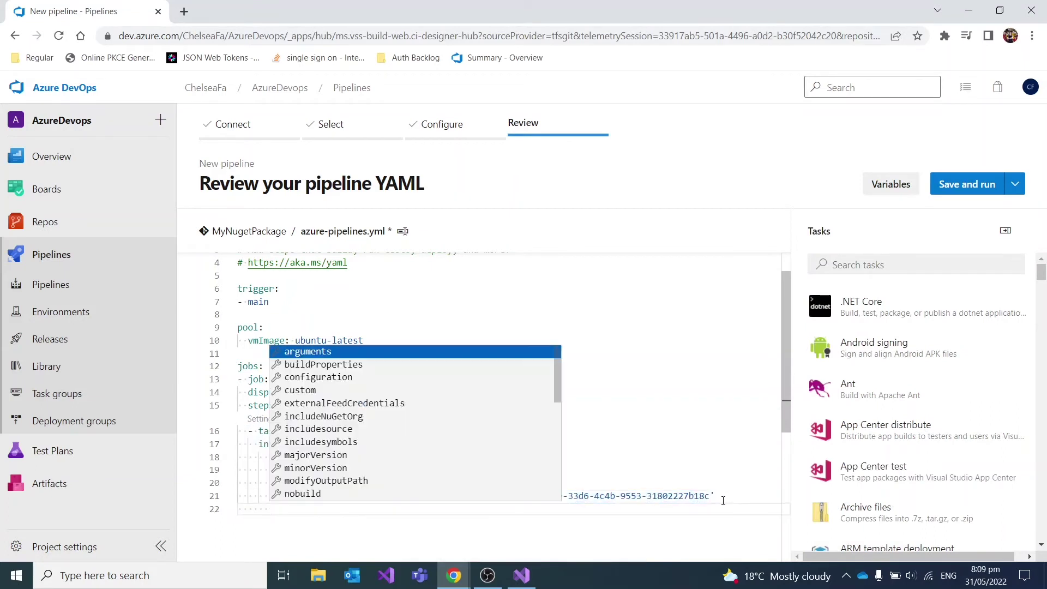
pyautogui.press('Escape')
pyautogui.click(393, 431)
pyautogui.press('Return')
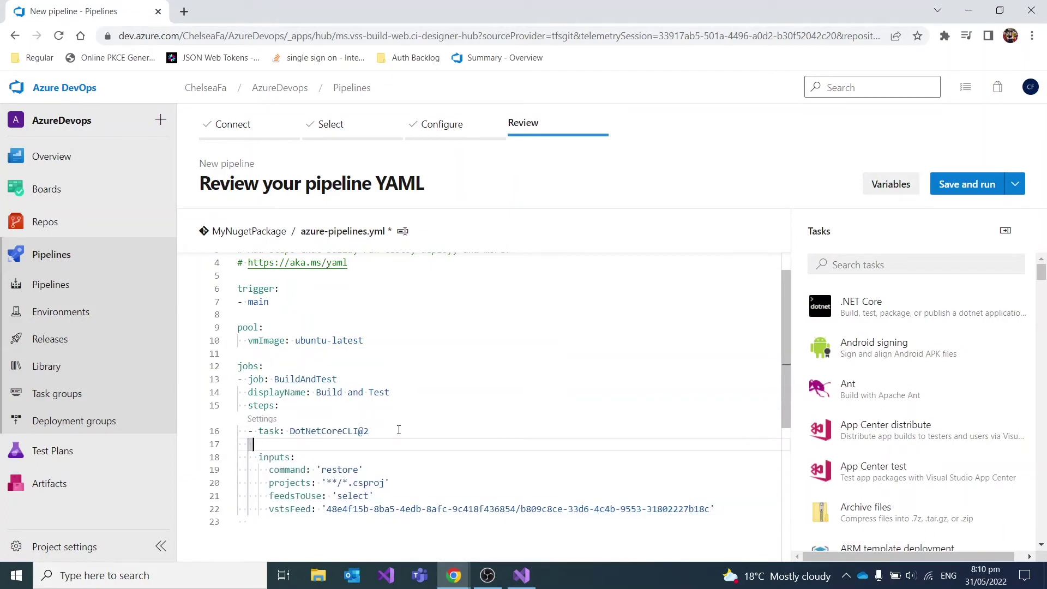
pyautogui.press('Tab')
pyautogui.write('dis')
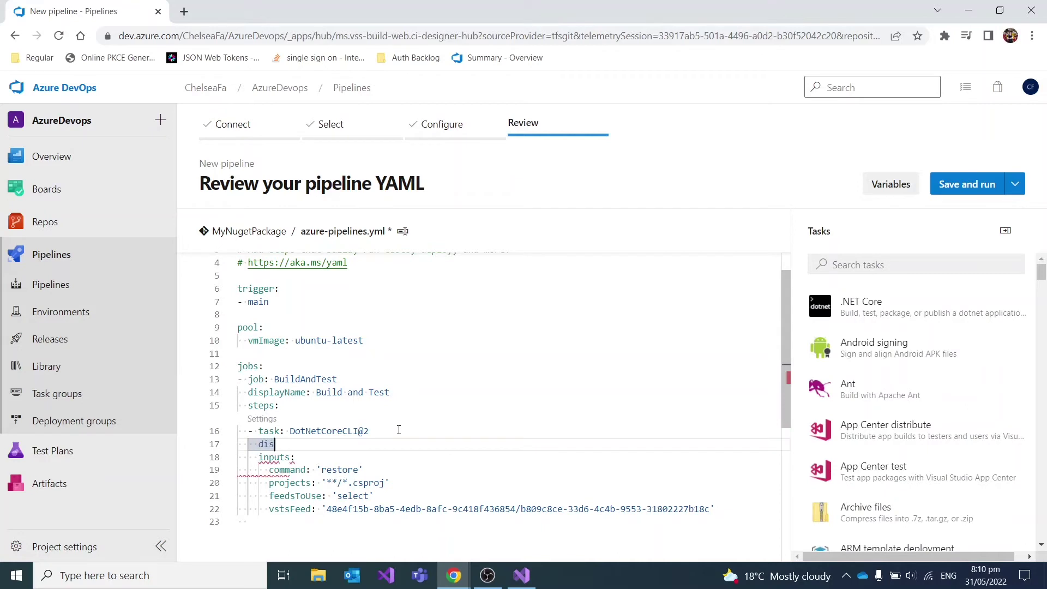
pyautogui.write('playName:')
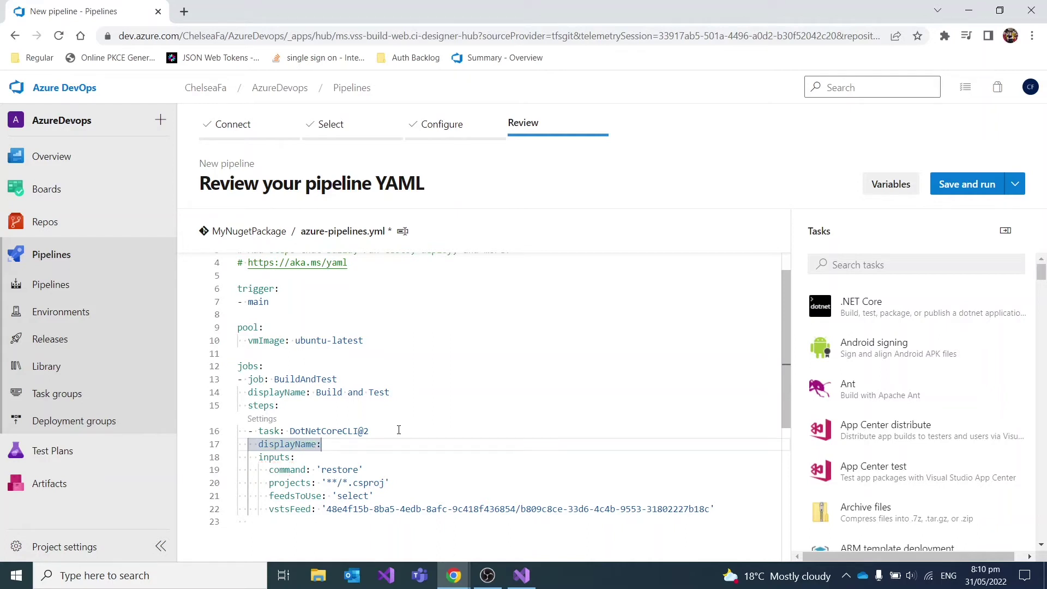
pyautogui.write(' dotnet restore')
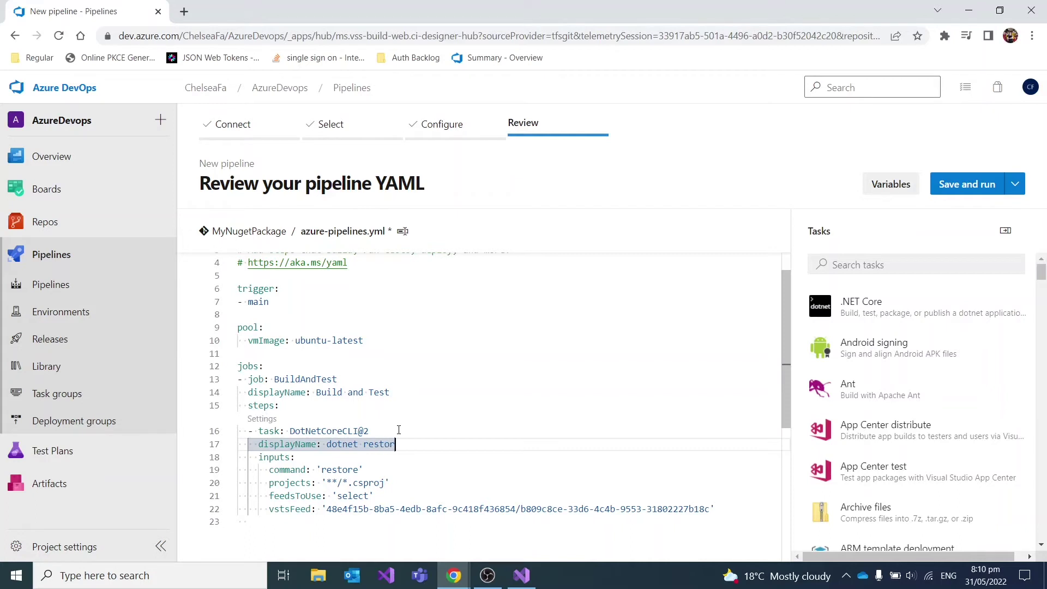
# - Add a .NET Core build task for projects **/*.csproj below the restore task
pyautogui.click(725, 510)
pyautogui.press('Return')
pyautogui.press('Escape')
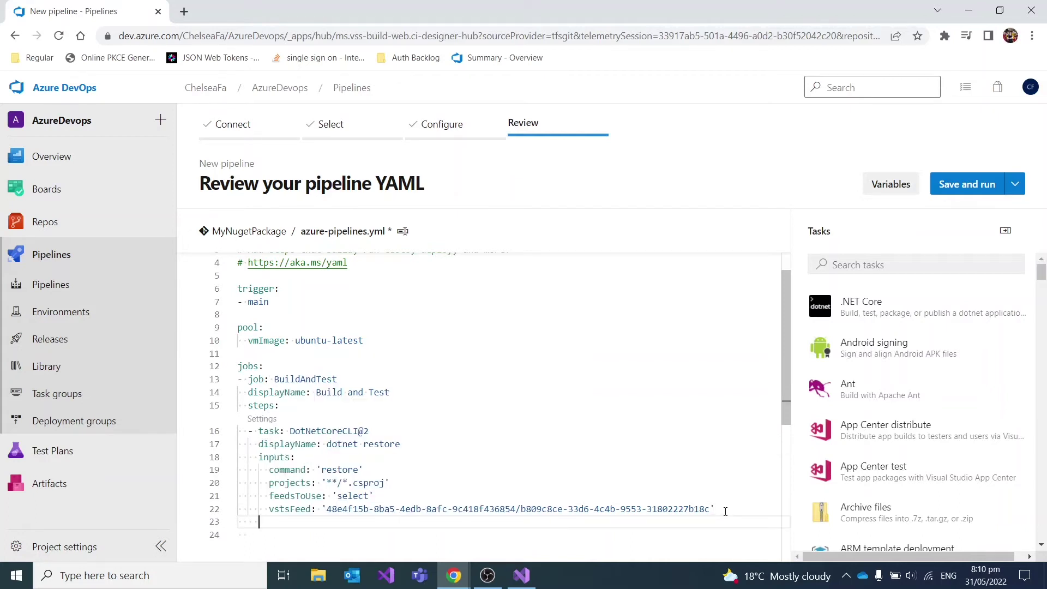
pyautogui.click(940, 315)
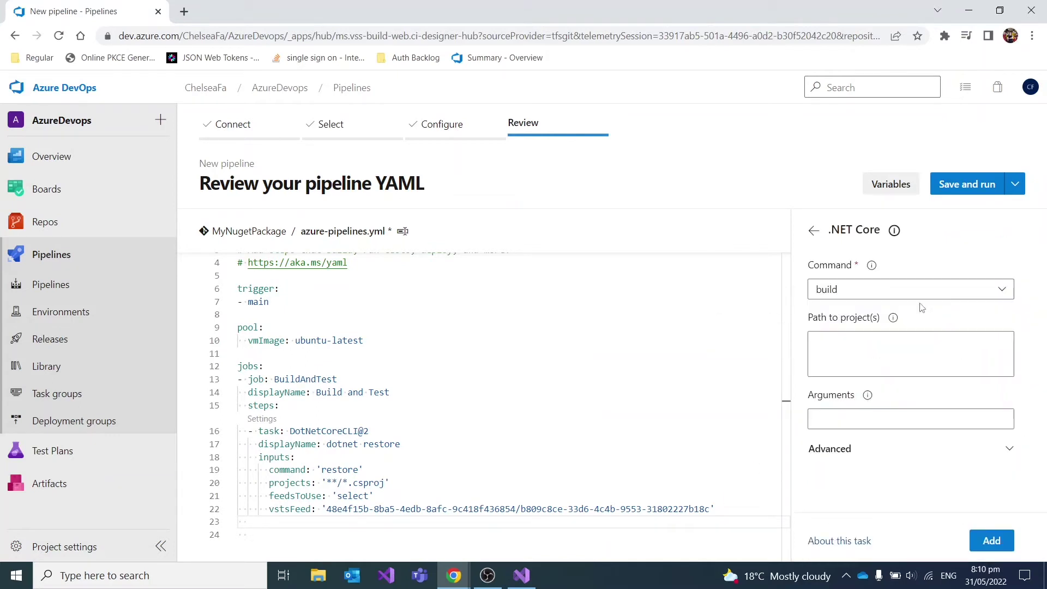
pyautogui.click(877, 347)
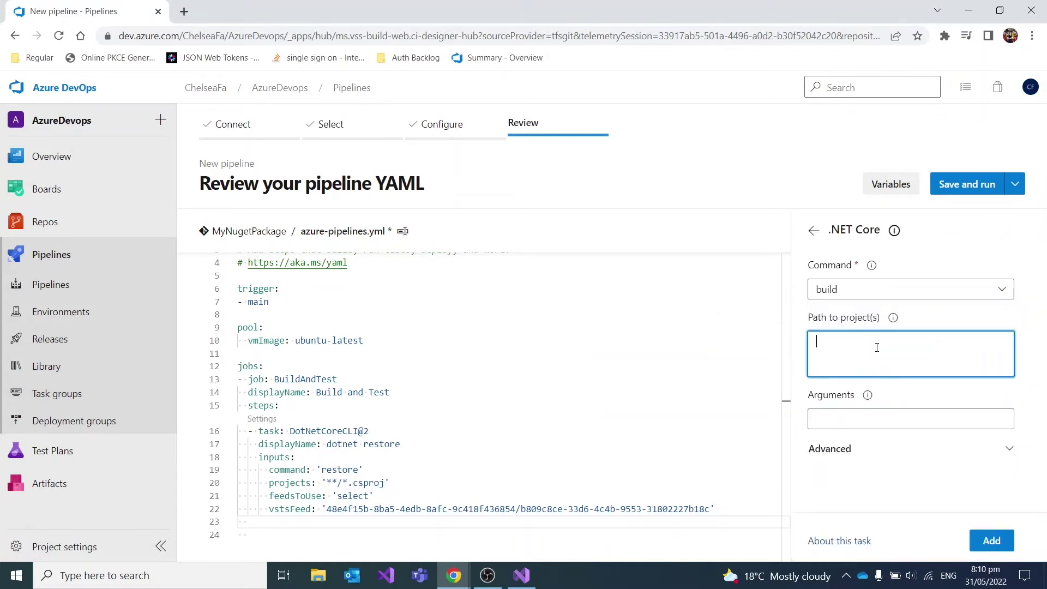
pyautogui.write('**/')
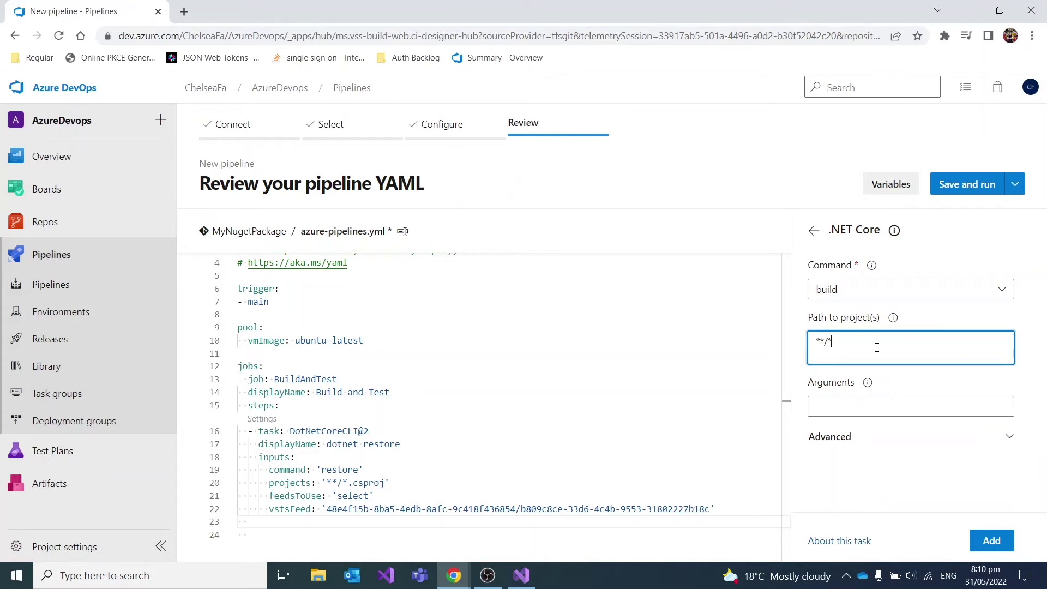
pyautogui.write('*.csproj')
pyautogui.click(992, 540)
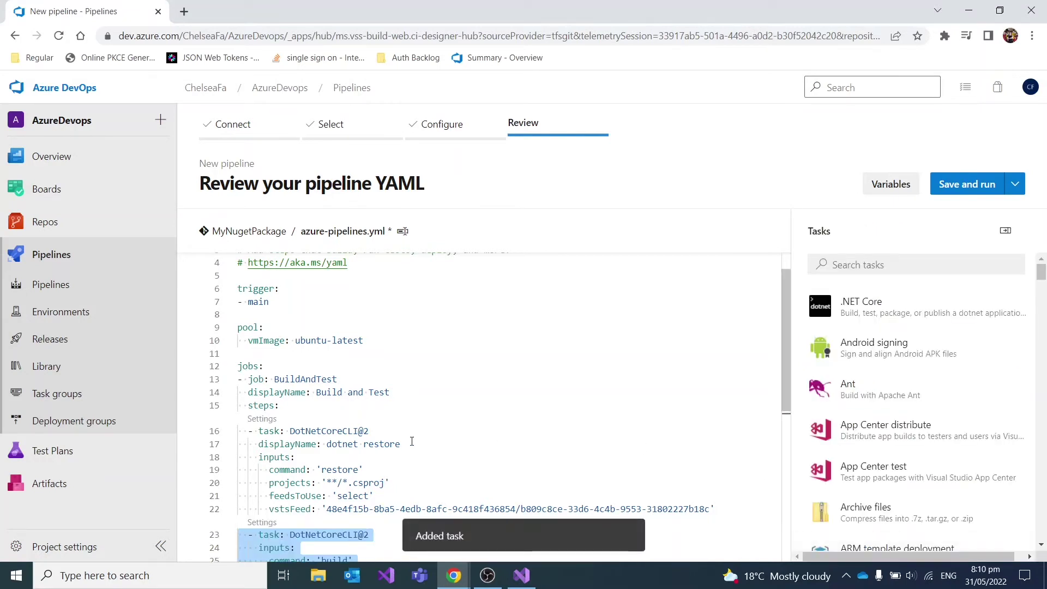
# - Set the build task's displayName to "dotnet build" on a new line above its inputs
pyautogui.scroll(-2, 412, 440)
pyautogui.scroll(-2, 411, 440)
pyautogui.click(408, 460)
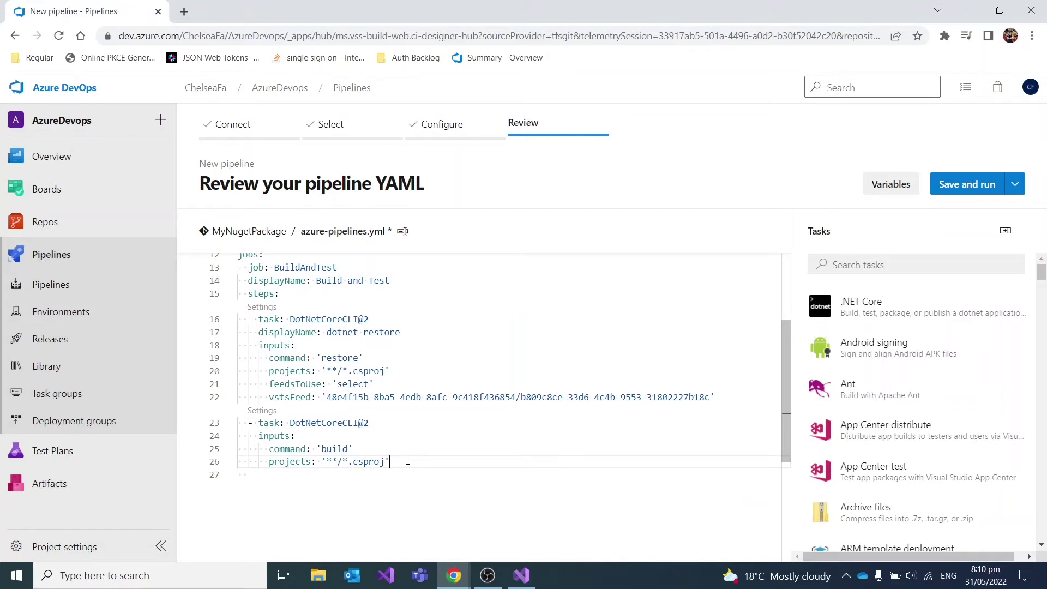
pyautogui.click(376, 424)
pyautogui.press('Return')
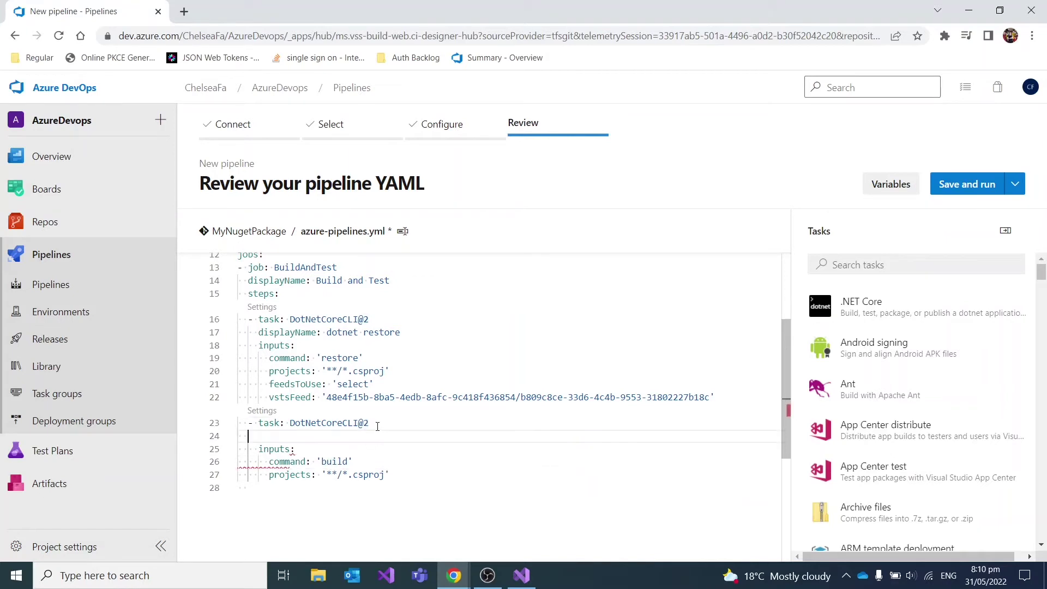
pyautogui.write('displayName: ')
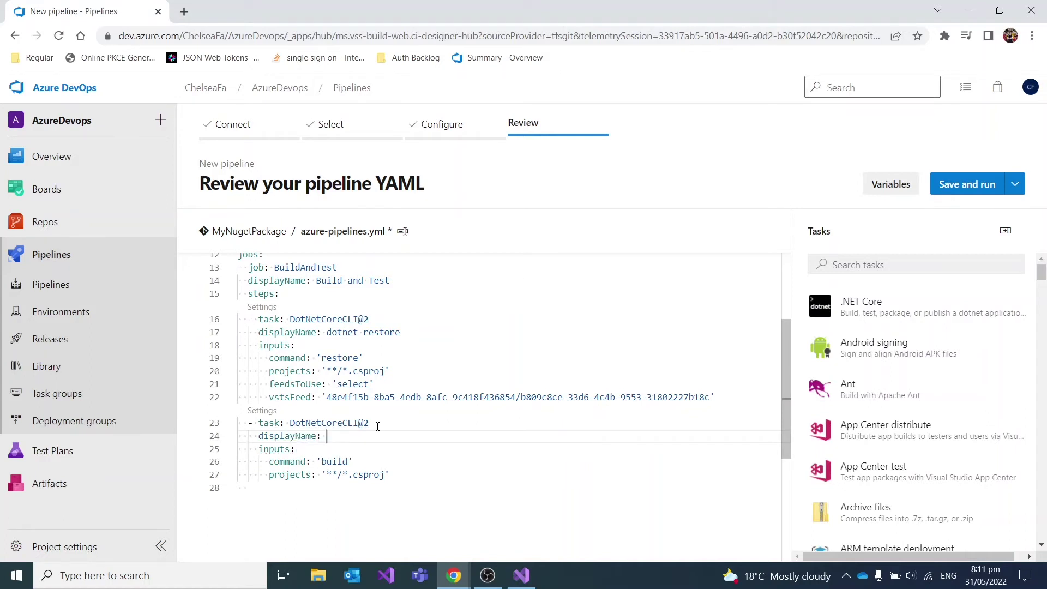
pyautogui.write('don')
pyautogui.write('net')
pyautogui.write('build')
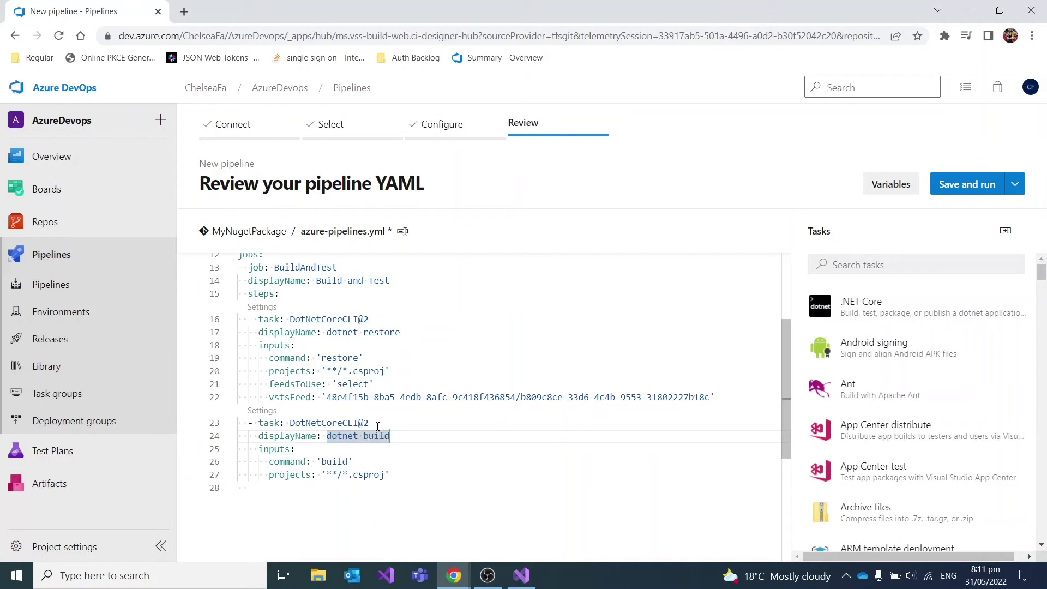
# - Start a new .NET Core task below the build task with the test command and a project path beginning with **/*
pyautogui.click(416, 474)
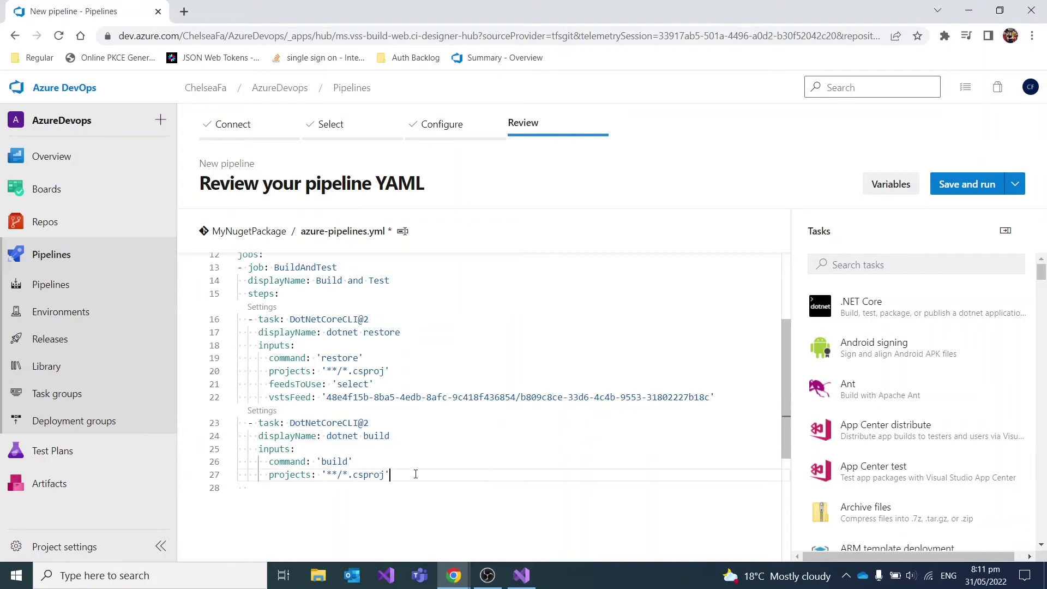
pyautogui.press('Return')
pyautogui.press('BackSpace')
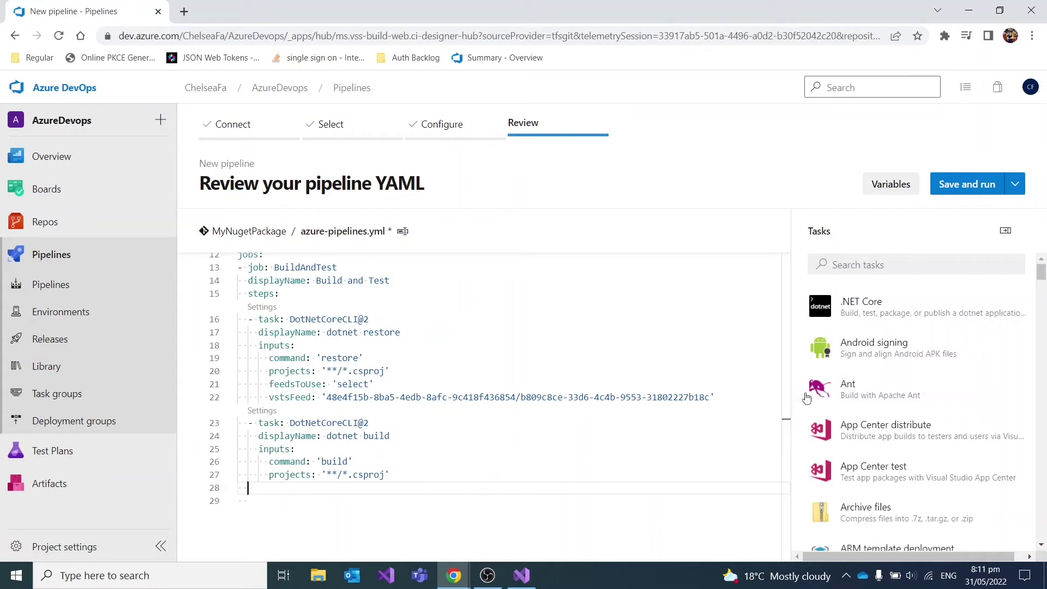
pyautogui.click(817, 315)
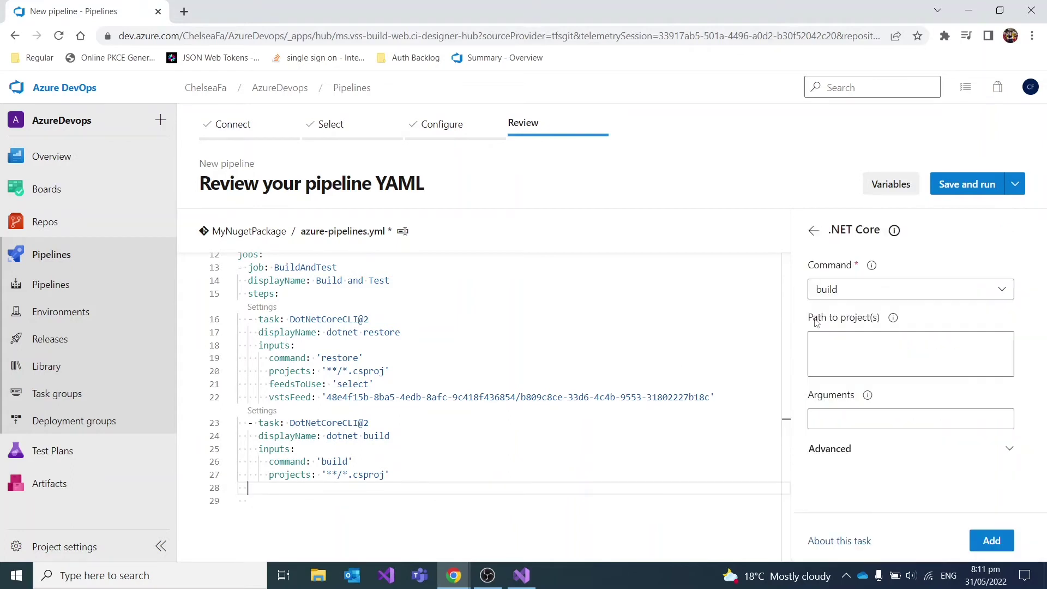
pyautogui.click(846, 289)
pyautogui.click(844, 459)
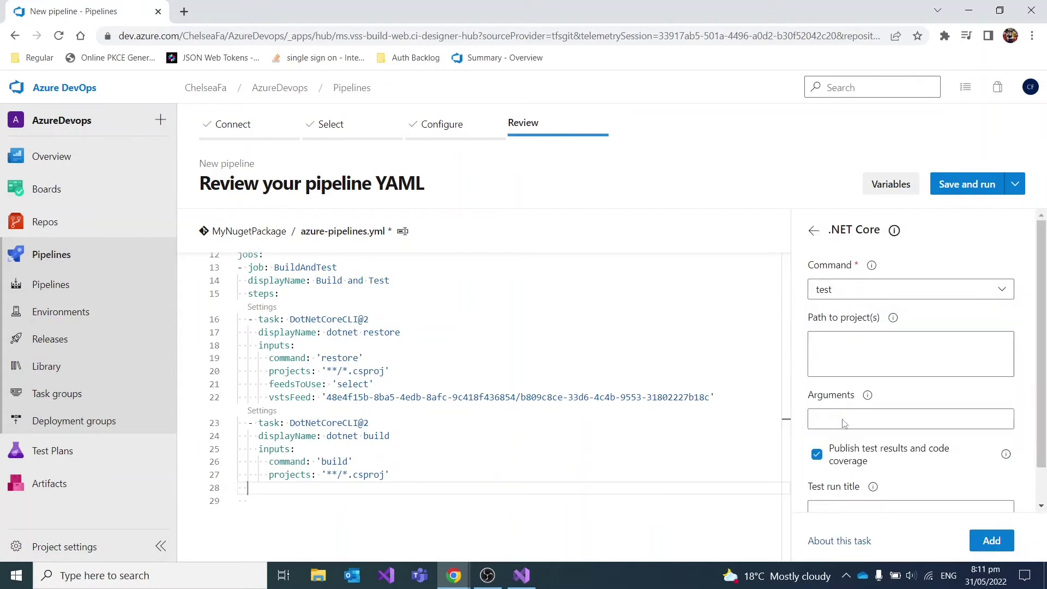
pyautogui.click(862, 358)
pyautogui.write('**')
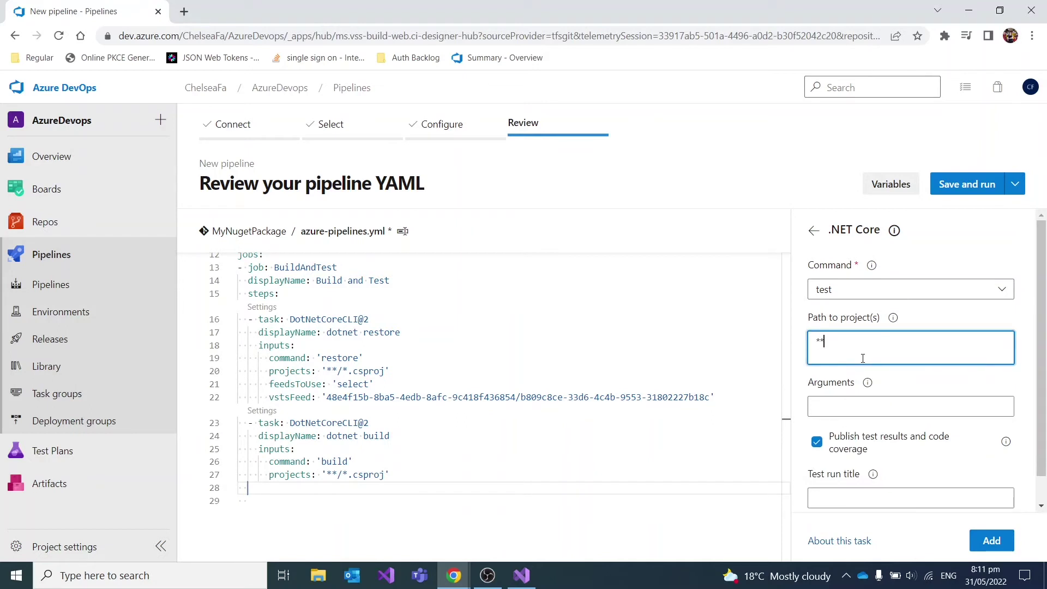
pyautogui.write('/*')
# - Check the test project's name in Visual Studio's solution and complete the test task's project path in the browser as **/*.Tests.csproj
pyautogui.click(526, 581)
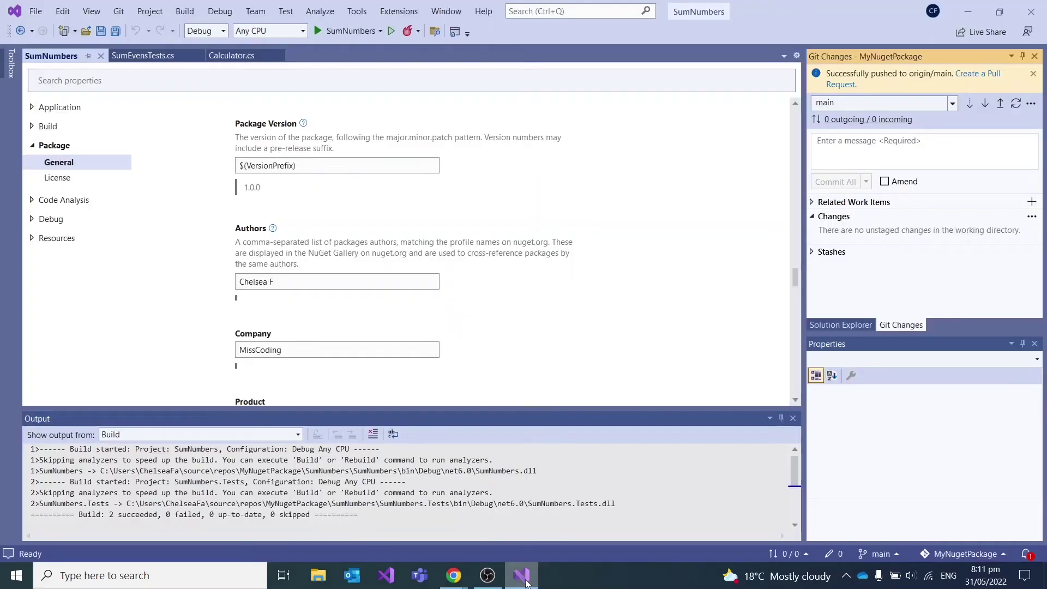
pyautogui.click(853, 325)
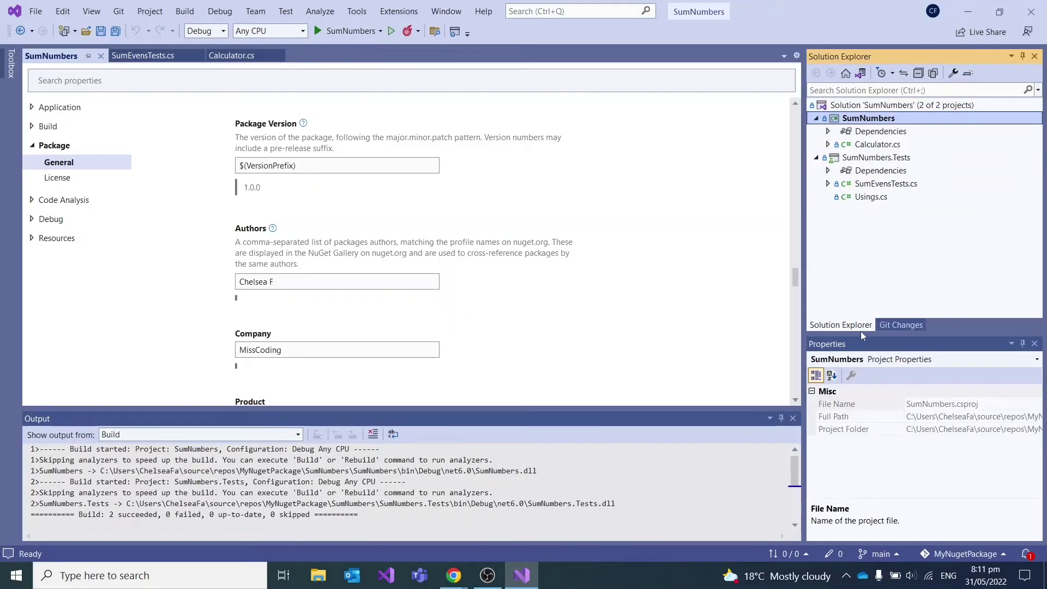
pyautogui.click(461, 576)
pyautogui.write('.')
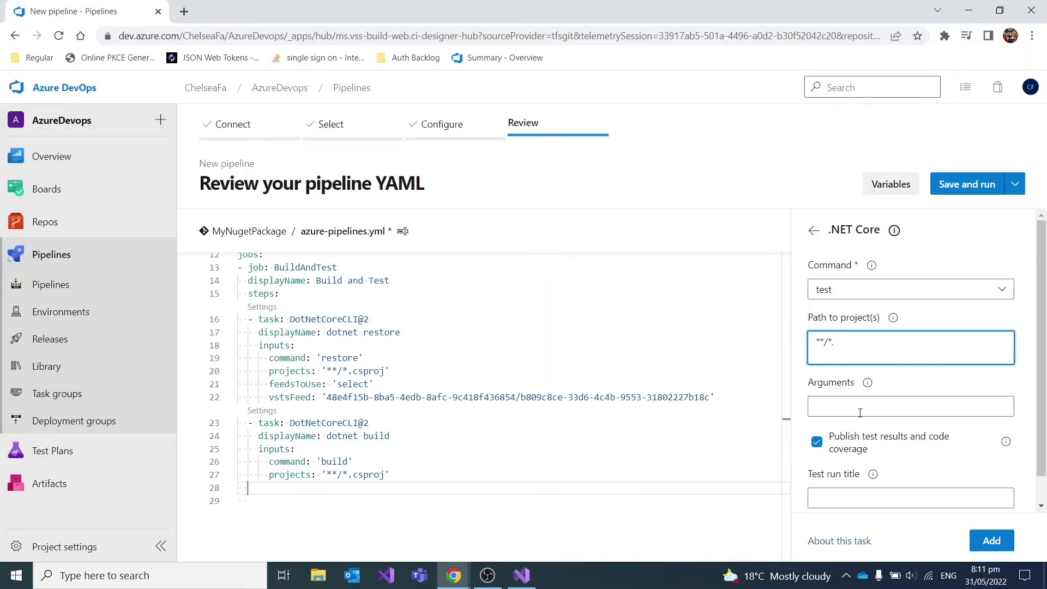
pyautogui.write('Tests.csproj')
# - Review the help on the project path and the remaining test options, and add the test task to the pipeline
pyautogui.moveTo(893, 320)
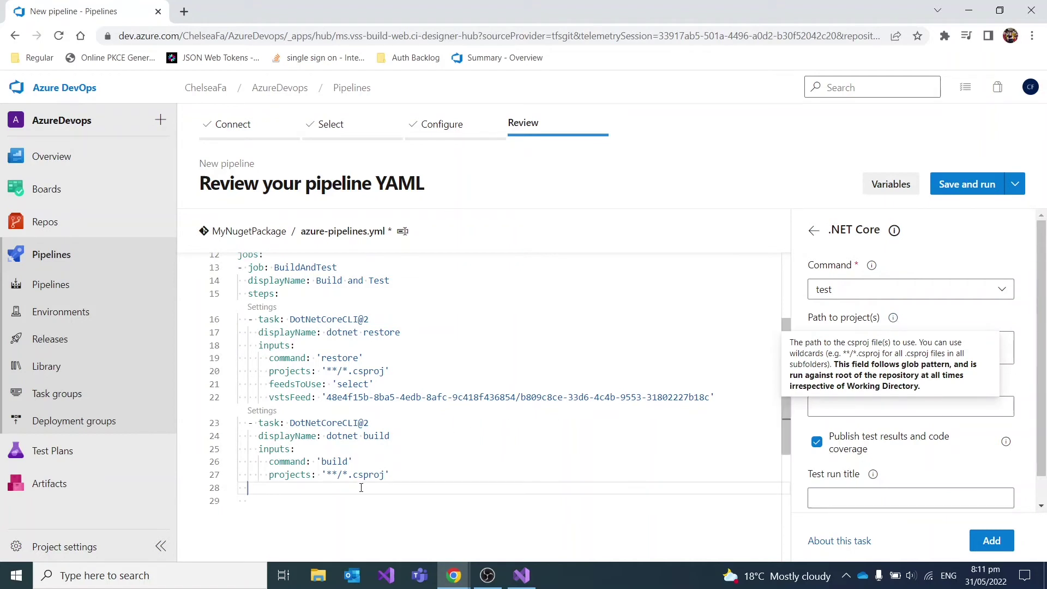
pyautogui.scroll(-1, 361, 487)
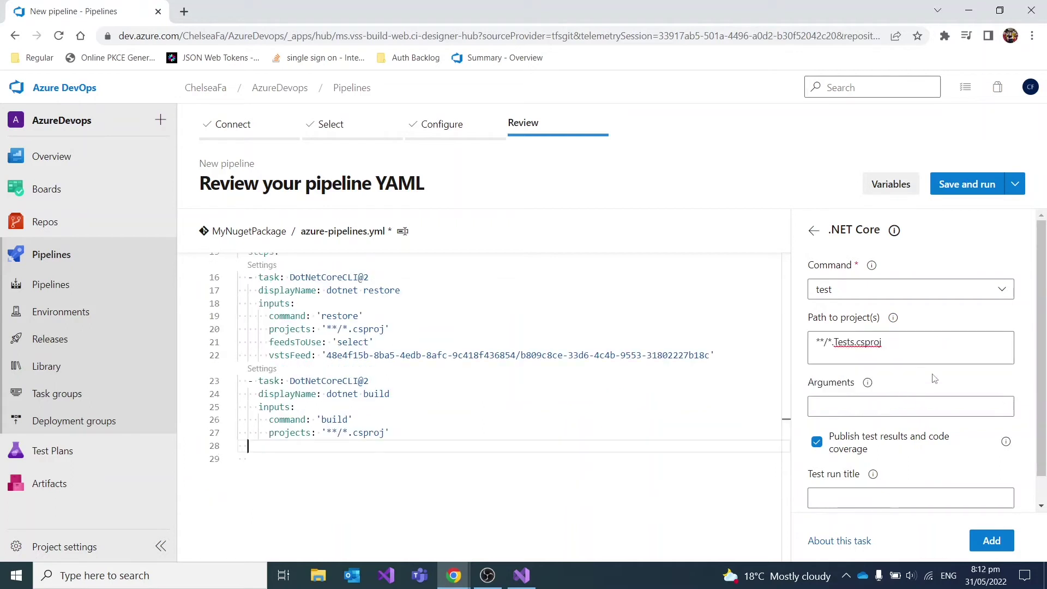
pyautogui.scroll(-1, 936, 378)
pyautogui.scroll(1, 936, 379)
pyautogui.scroll(-1, 936, 379)
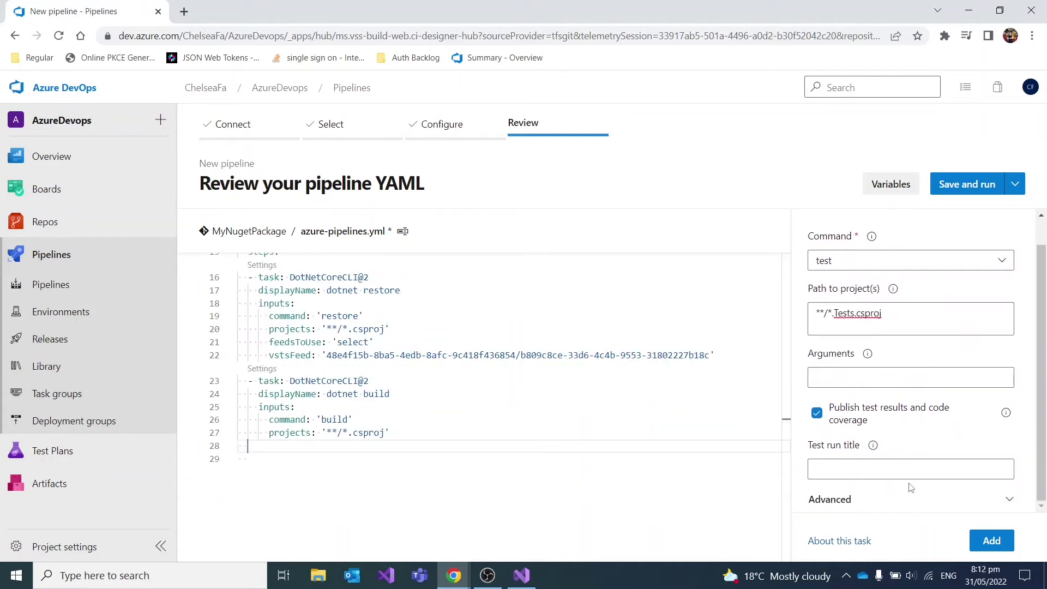
pyautogui.click(992, 542)
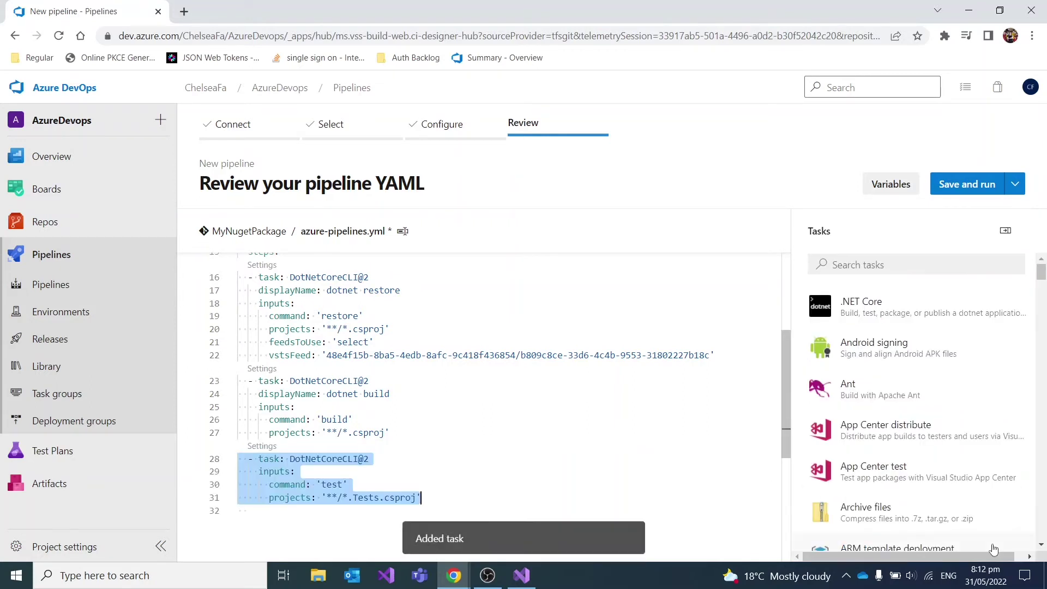
# - Set the test task's displayName to "dotnet test" on a new line above its inputs
pyautogui.click(397, 460)
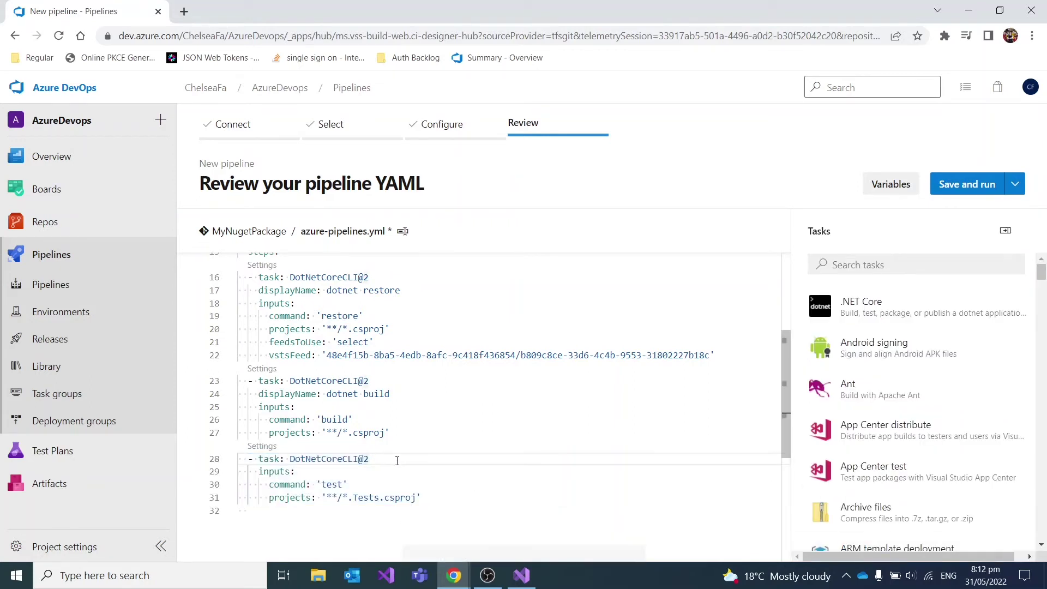
pyautogui.press('Return')
pyautogui.hotkey('ctrl', 'space')
pyautogui.press('Escape')
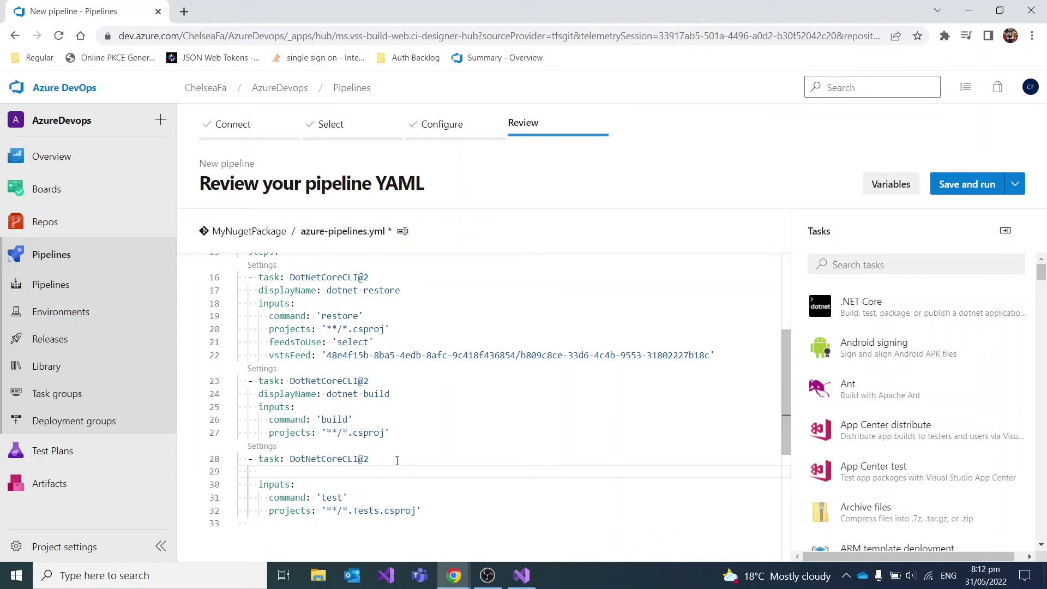
pyautogui.write('display')
pyautogui.press('Return')
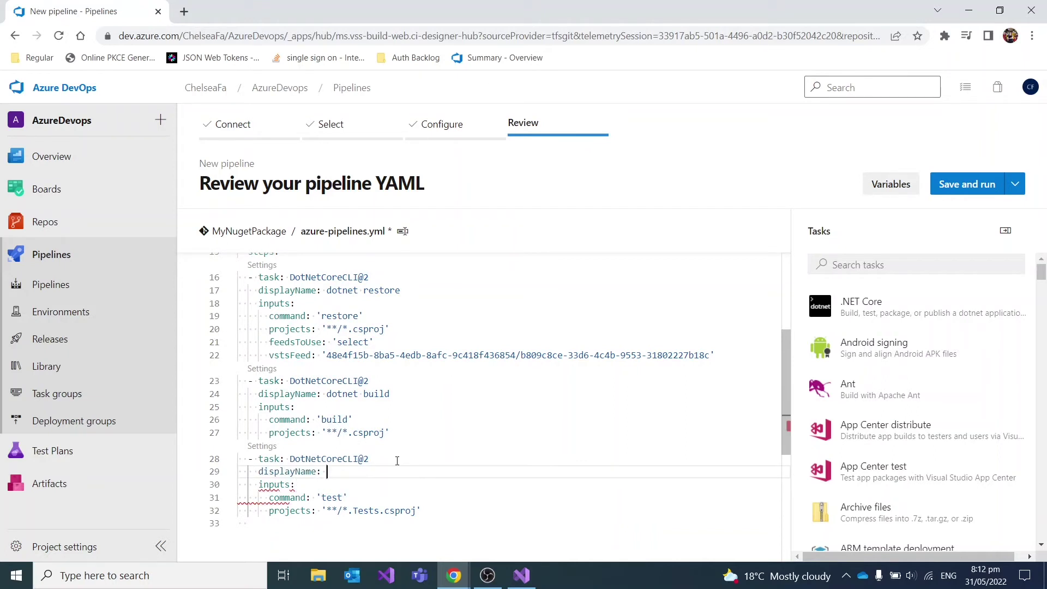
pyautogui.write('dotnet tes')
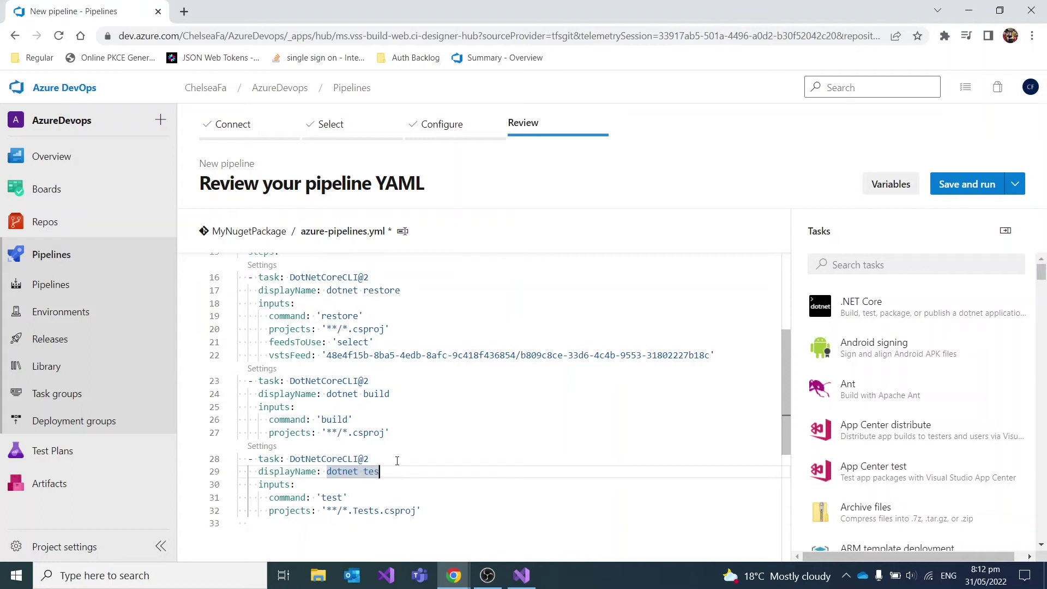
pyautogui.write('t')
# - Add a second job named CreateNugetPackage below the test task, at the same level as BuildAndTest
pyautogui.click(440, 510)
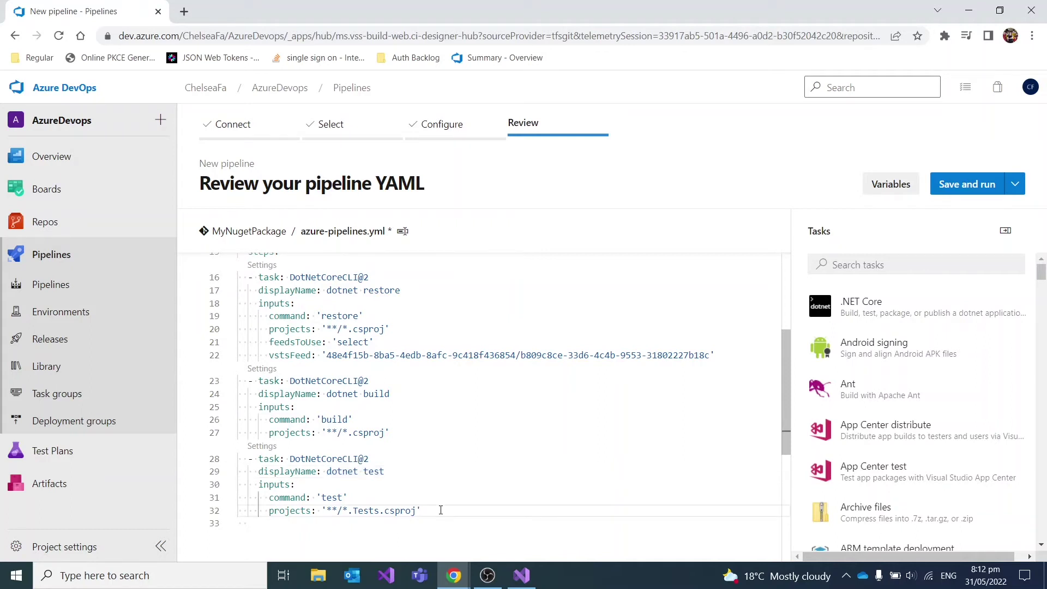
pyautogui.press('Return')
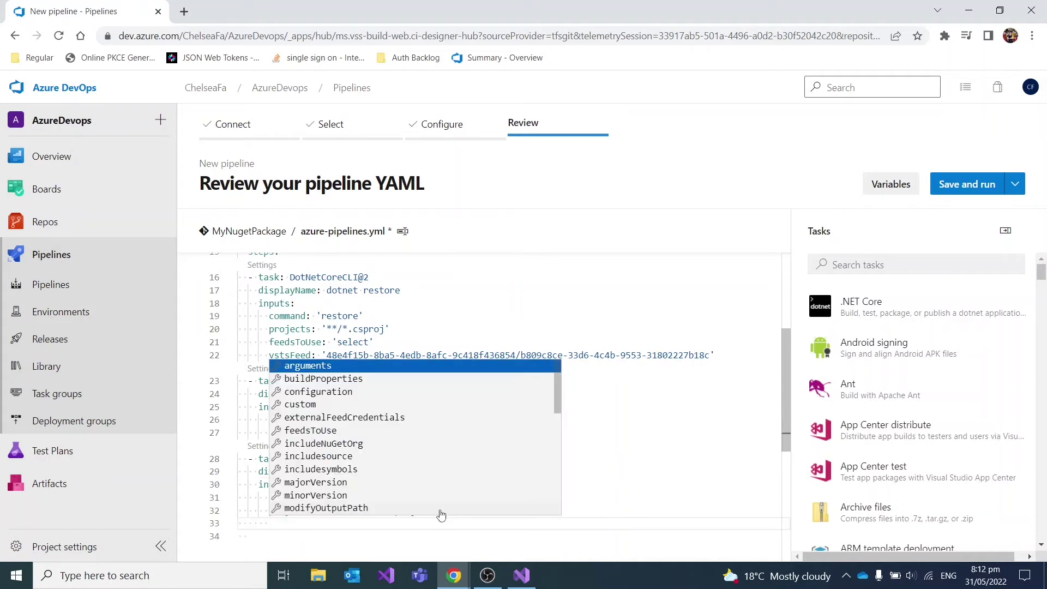
pyautogui.press('BackSpace')
pyautogui.press('BackSpace')
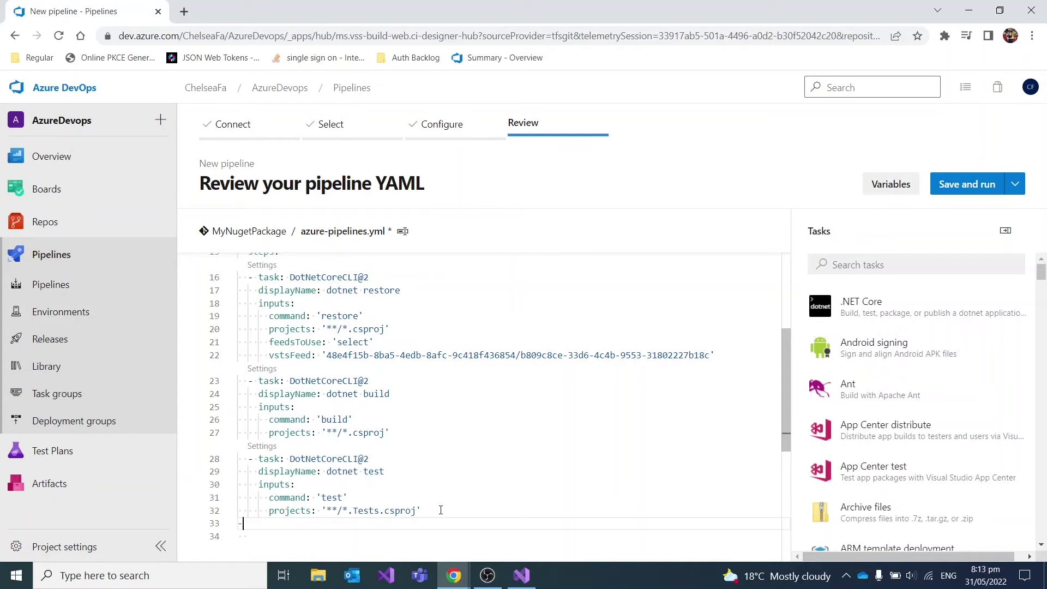
pyautogui.write('job')
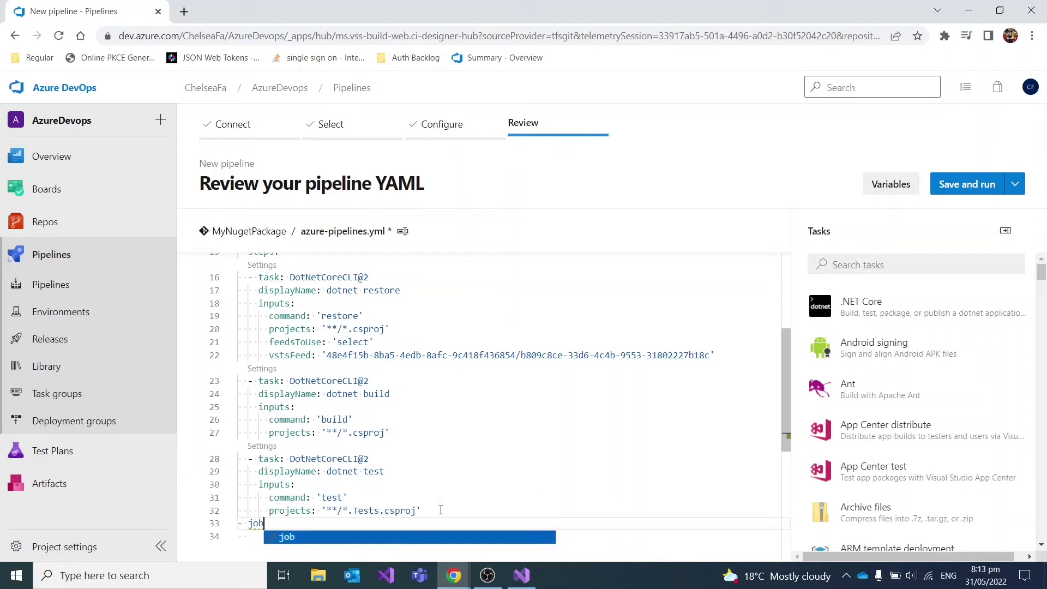
pyautogui.press('Return')
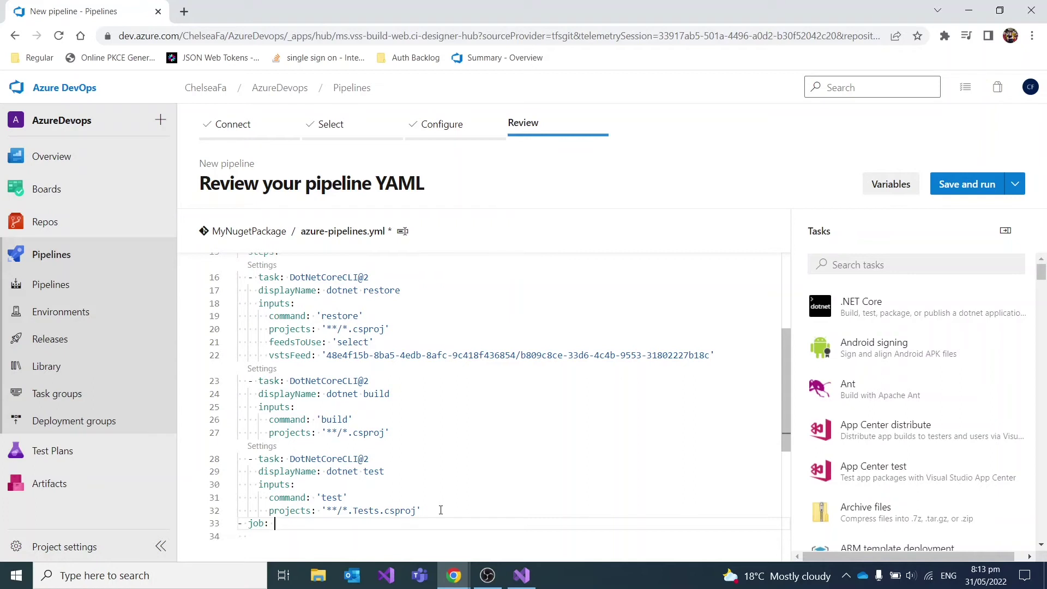
pyautogui.write('CreateNugetPackage')
# - Give the CreateNugetPackage job the display name "Create Nuget Package" and make it depend on BuildAndTest
pyautogui.press('Return')
pyautogui.press('Escape')
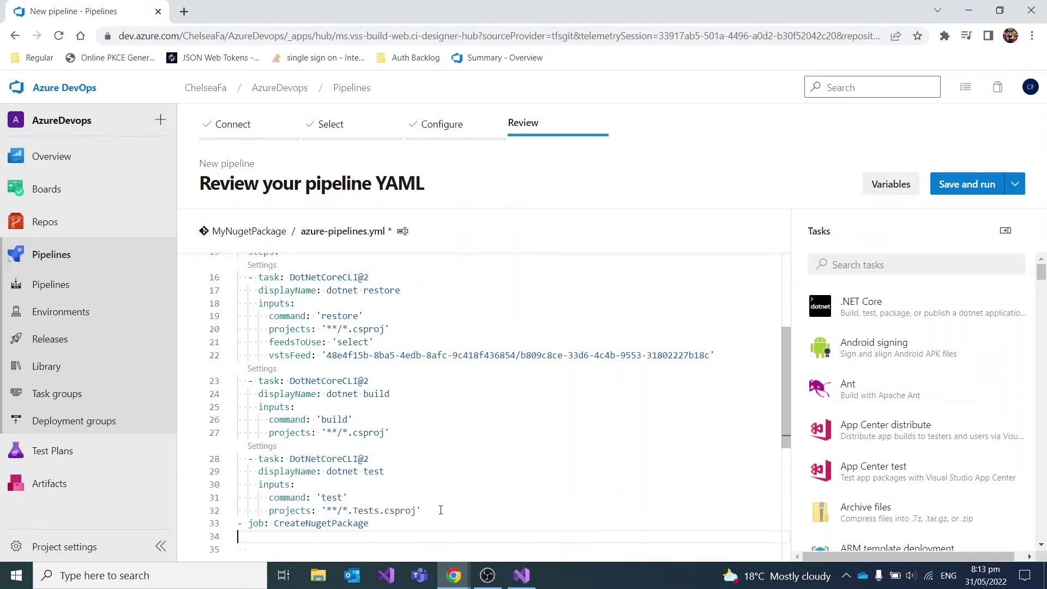
pyautogui.write('displayName: Create Nug')
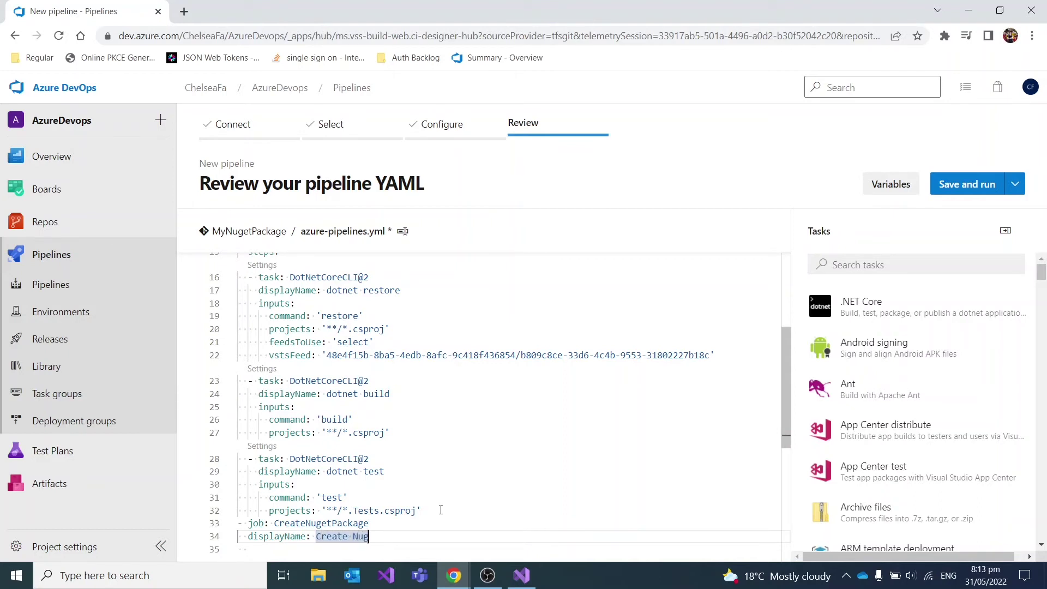
pyautogui.write('etPackage')
pyautogui.press('Return')
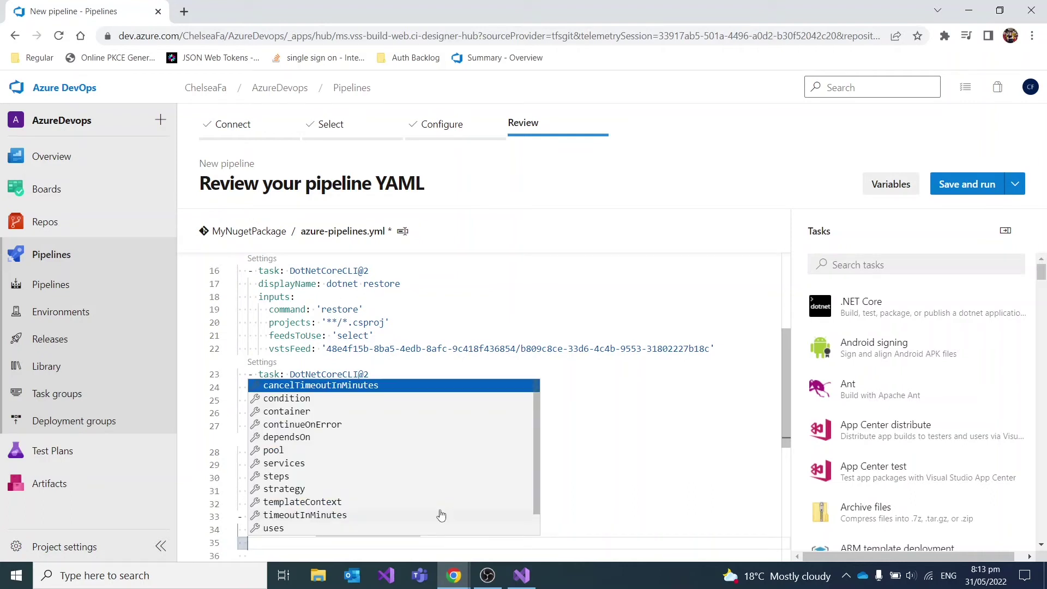
pyautogui.write('dep')
pyautogui.press('Return')
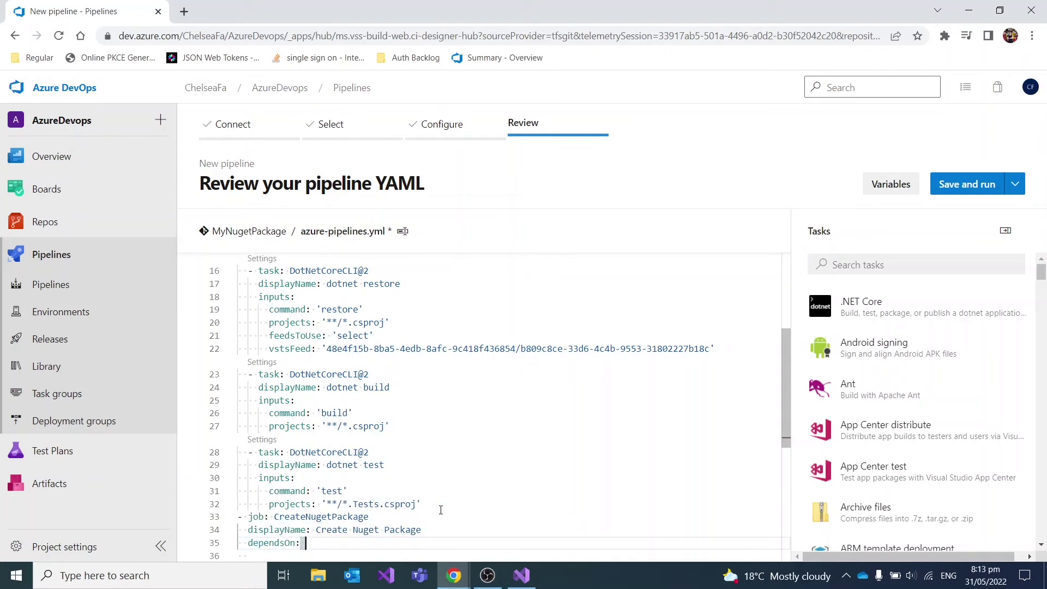
pyautogui.write('BuildAndTest')
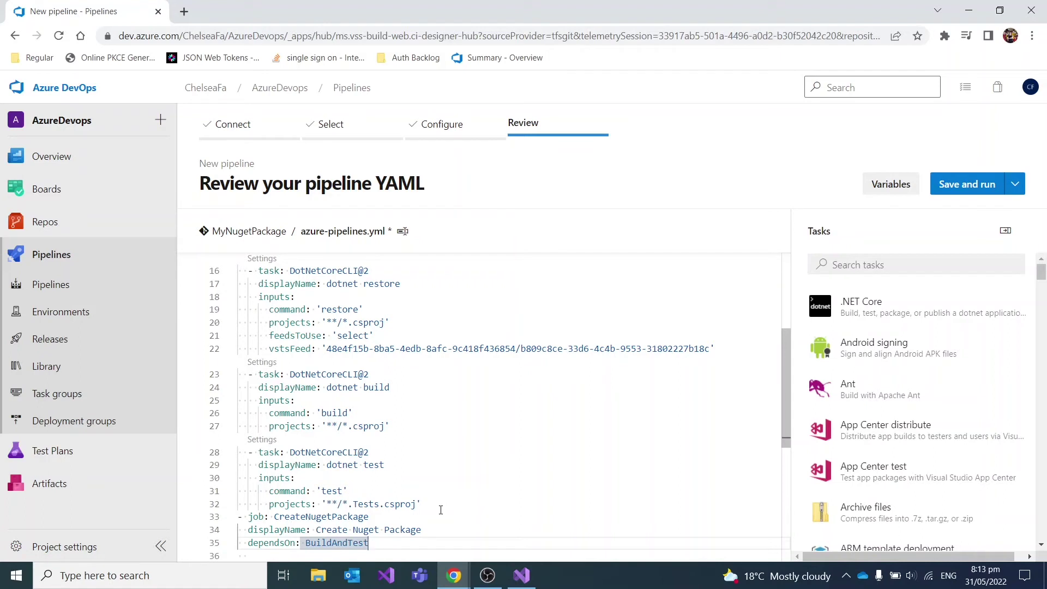
# - Give the CreateNugetPackage job the condition succeeded() and start an empty steps section below it
pyautogui.press('Return')
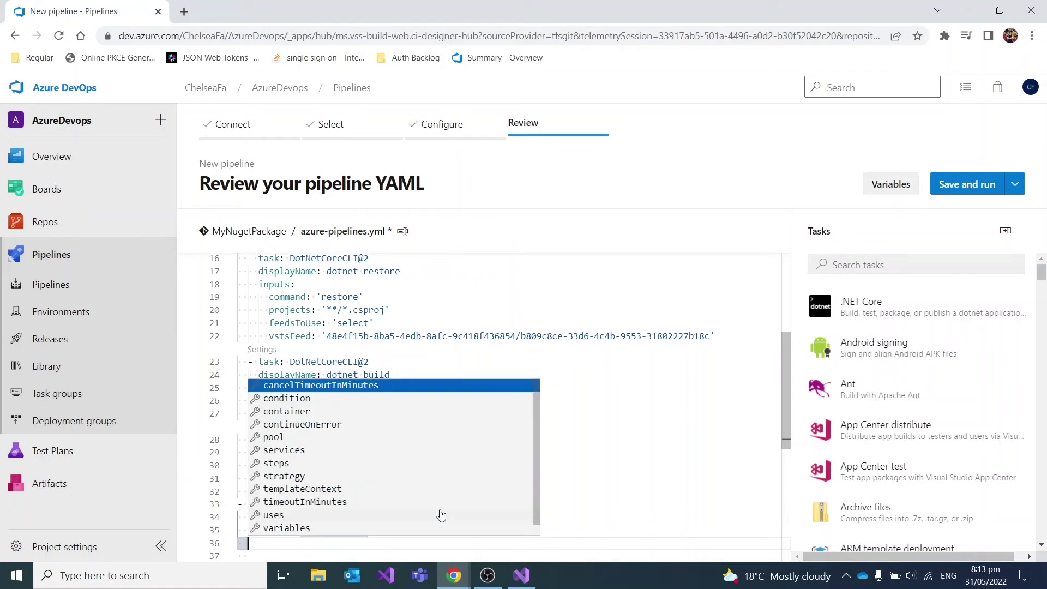
pyautogui.write('con')
pyautogui.press('Return')
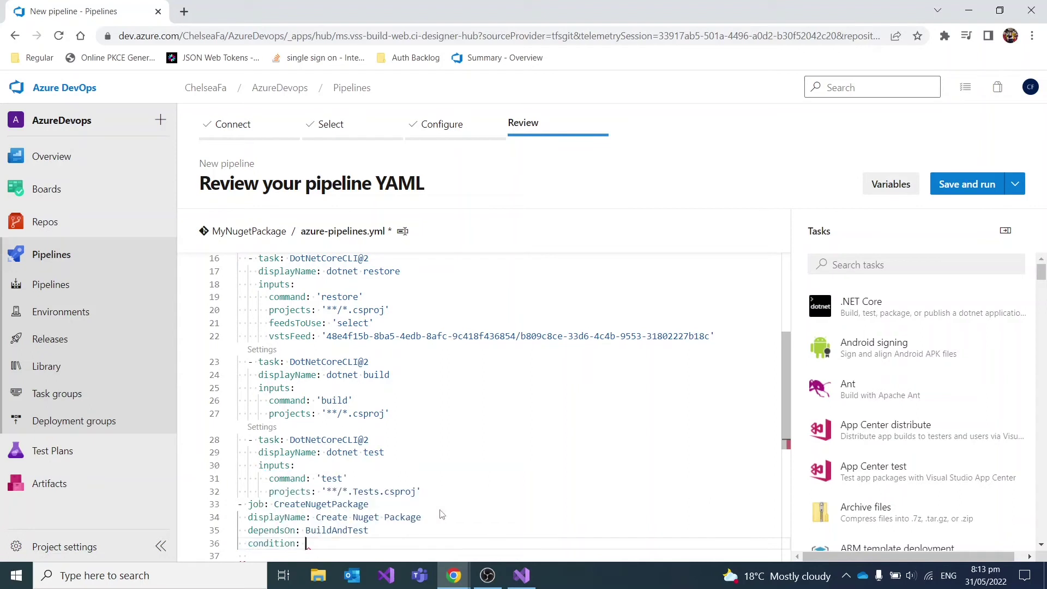
pyautogui.write('succeeded')
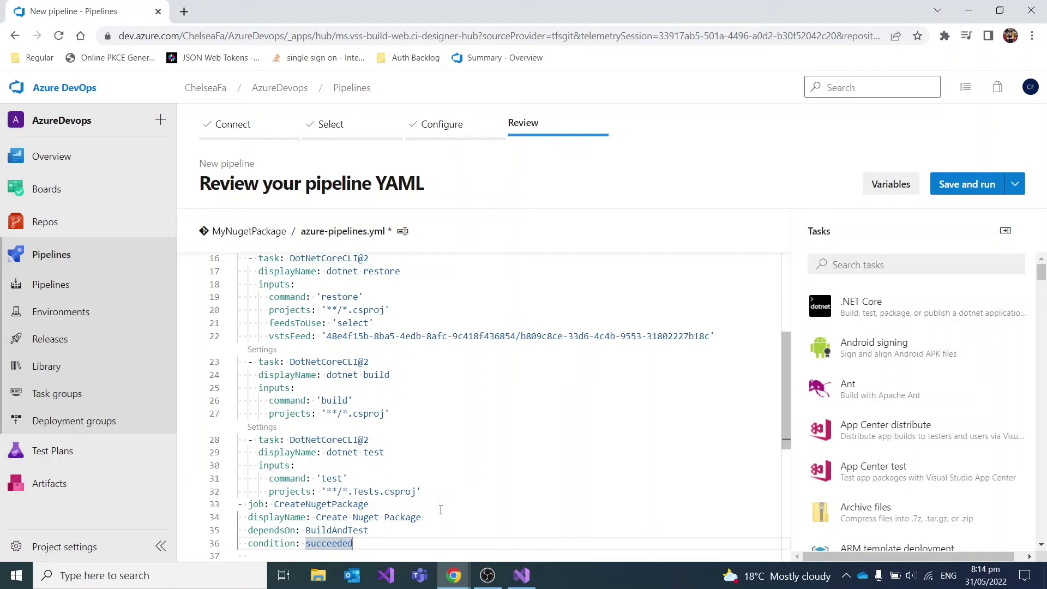
pyautogui.write('()')
pyautogui.press('Return')
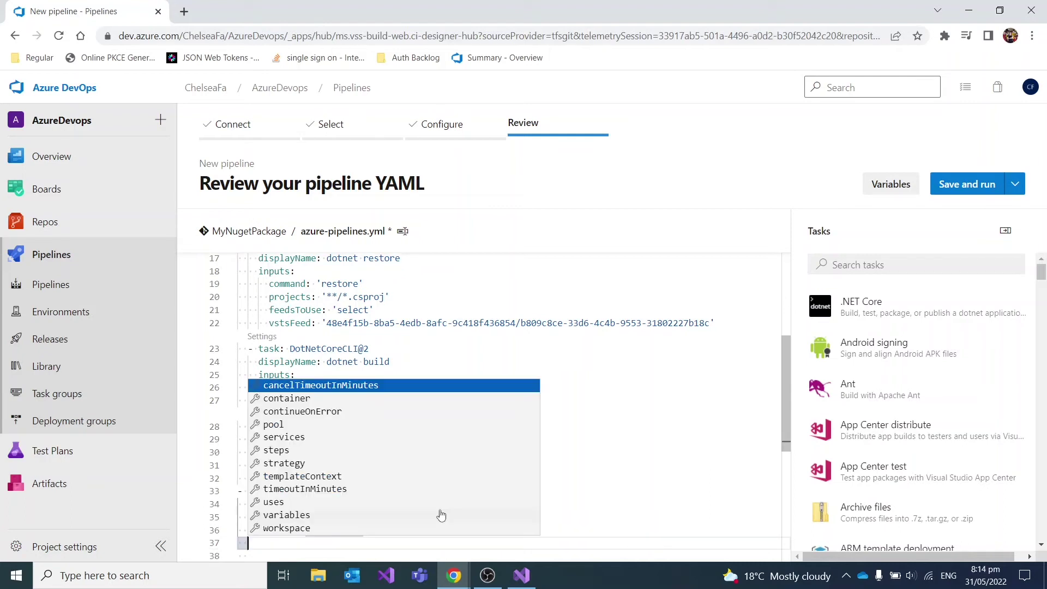
pyautogui.write('steps')
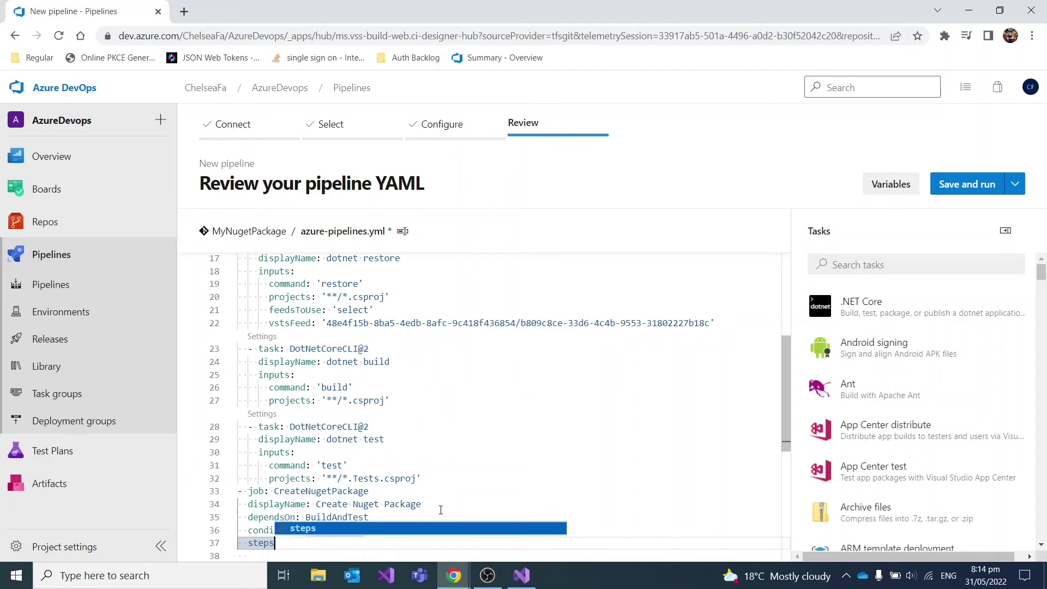
pyautogui.press('Return')
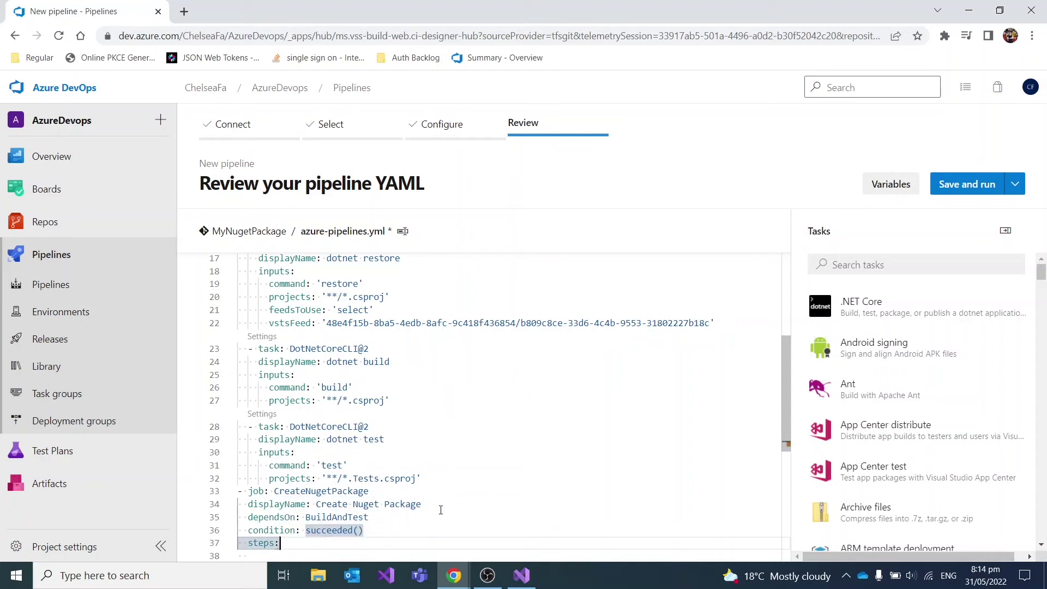
pyautogui.press('Return')
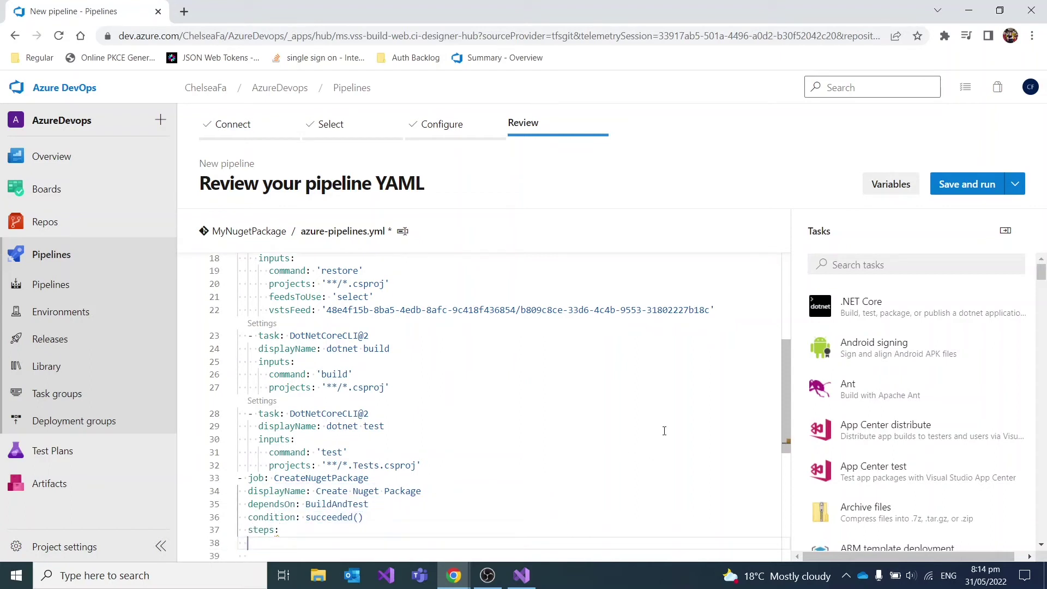
# - Start a .NET Core task for the CreateNugetPackage steps and set its command to pack
pyautogui.click(856, 307)
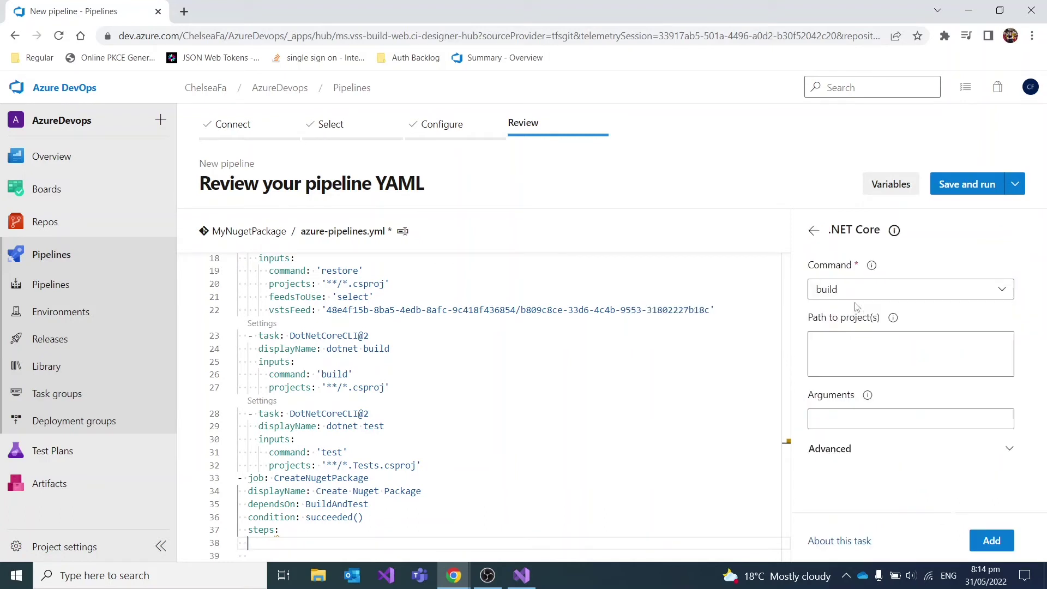
pyautogui.click(874, 295)
pyautogui.click(860, 385)
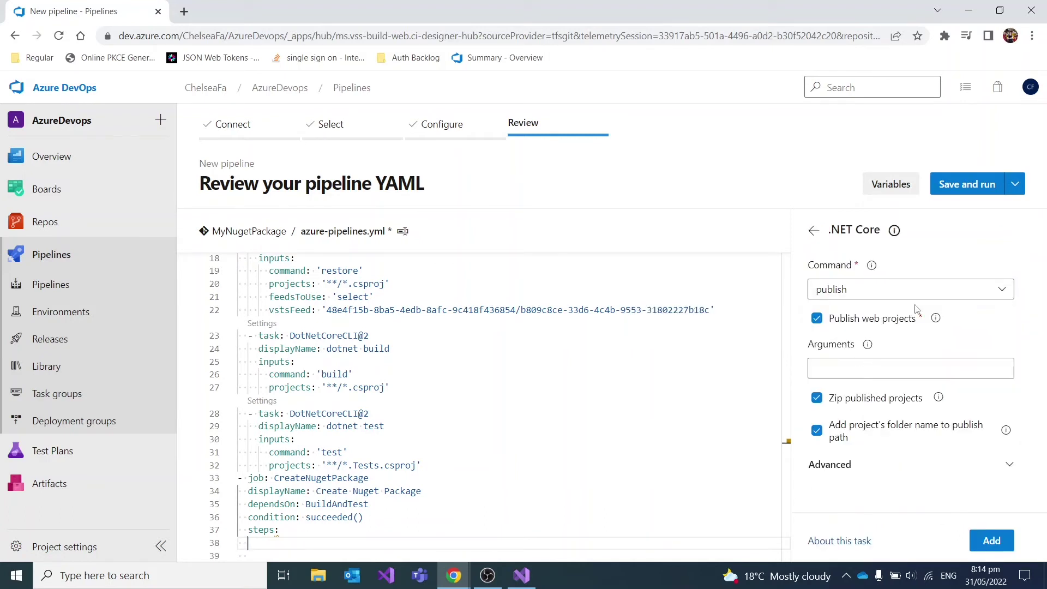
pyautogui.click(923, 295)
pyautogui.click(845, 362)
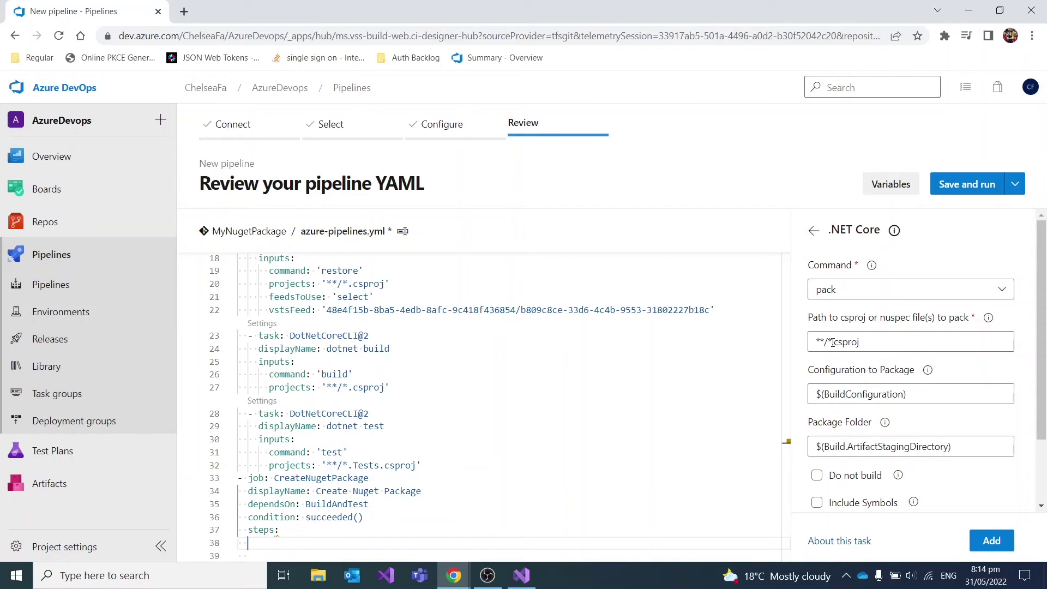
# - Check the project name in Visual Studio, return to the pipeline in Chrome, and set the path to pack to **/SumNumbers.csproj
pyautogui.click(833, 342)
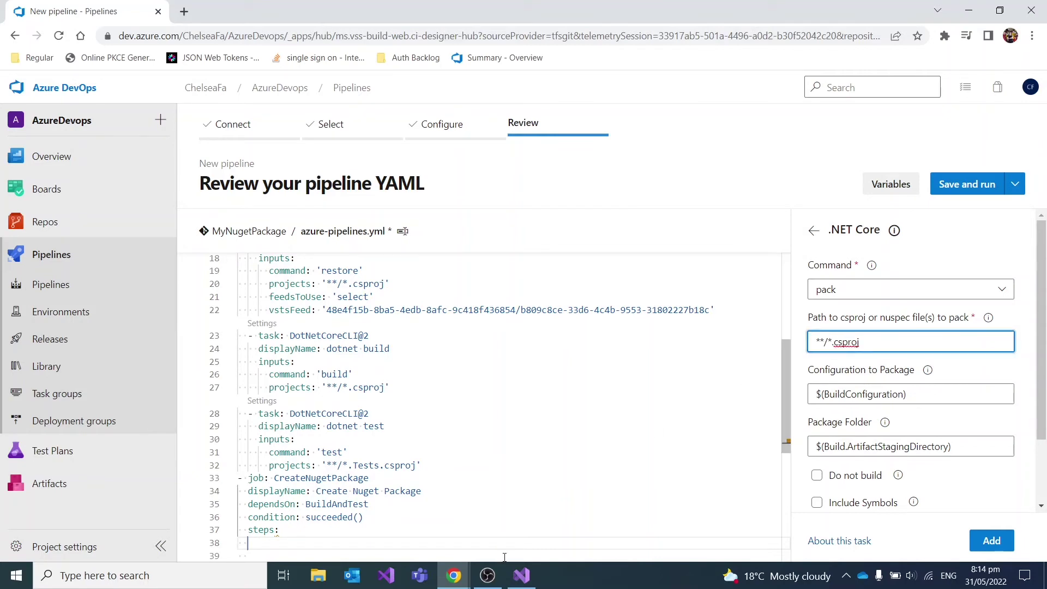
pyautogui.click(524, 581)
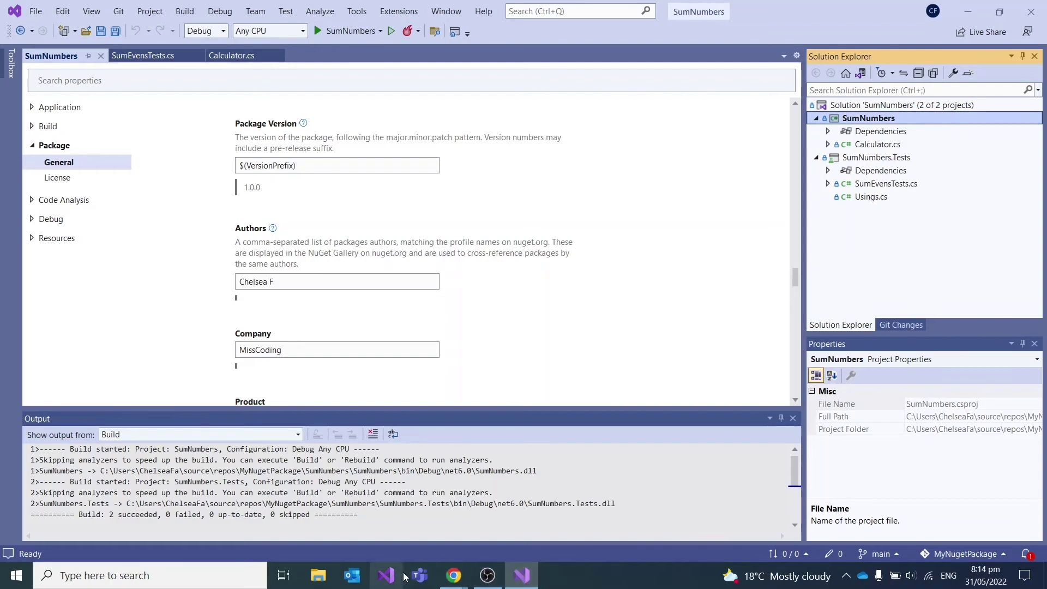
pyautogui.click(462, 584)
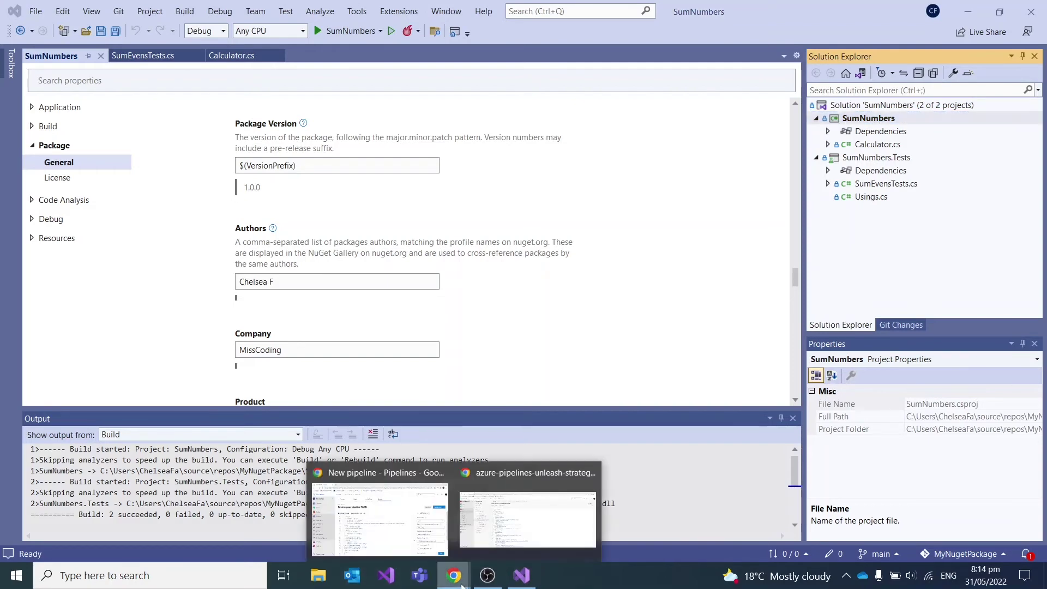
pyautogui.click(428, 524)
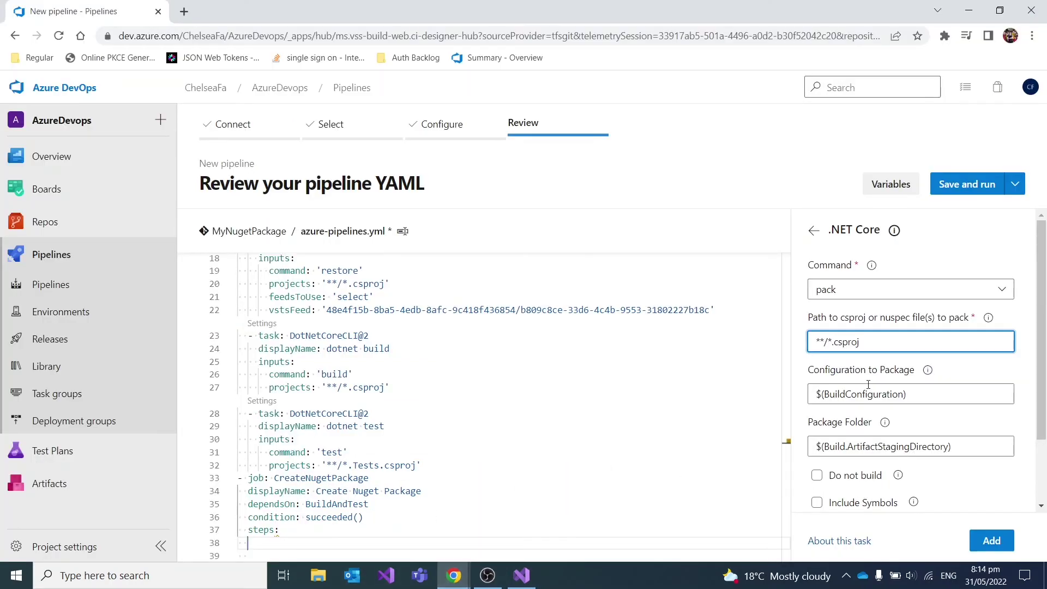
pyautogui.press('BackSpace')
pyautogui.write('Suk')
pyautogui.press('BackSpace')
pyautogui.write('mNumbers')
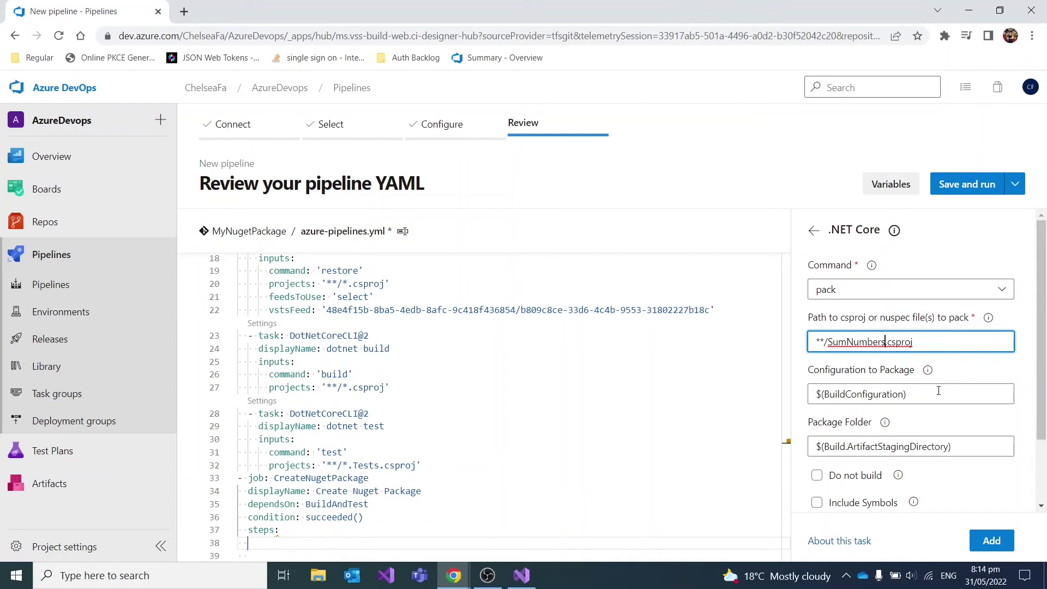
# - Set the pack task's automatic package versioning to use the build number, and add the task to the pipeline
pyautogui.scroll(-2, 922, 417)
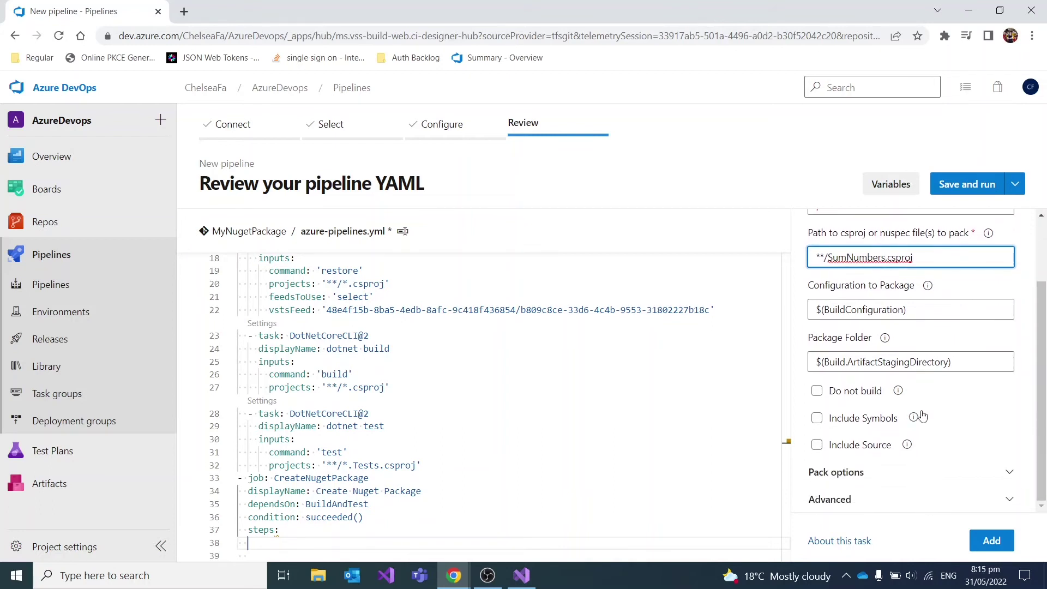
pyautogui.click(1004, 472)
pyautogui.scroll(-2, 983, 420)
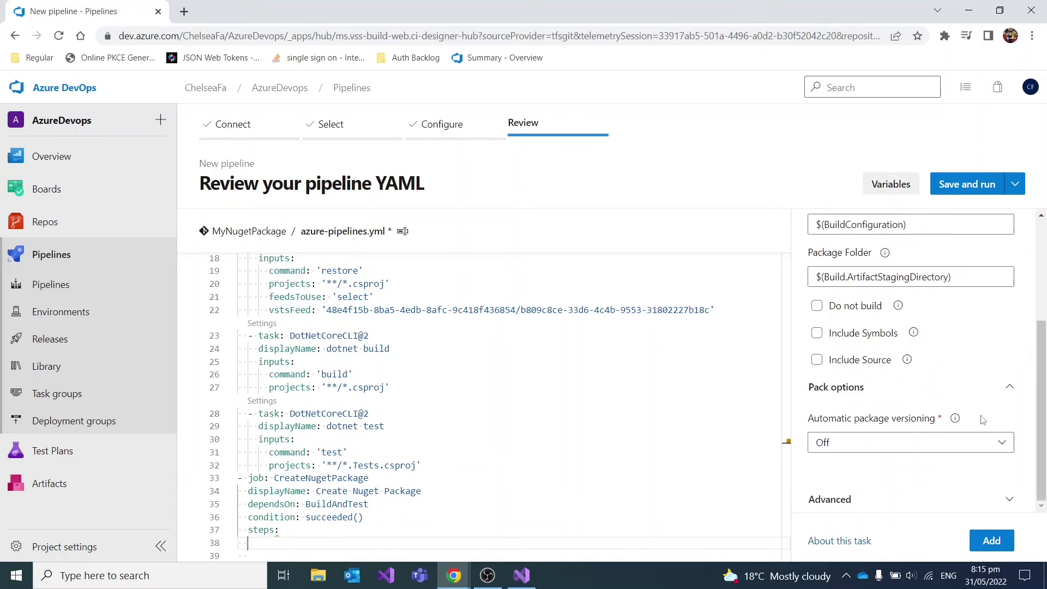
pyautogui.moveTo(955, 419)
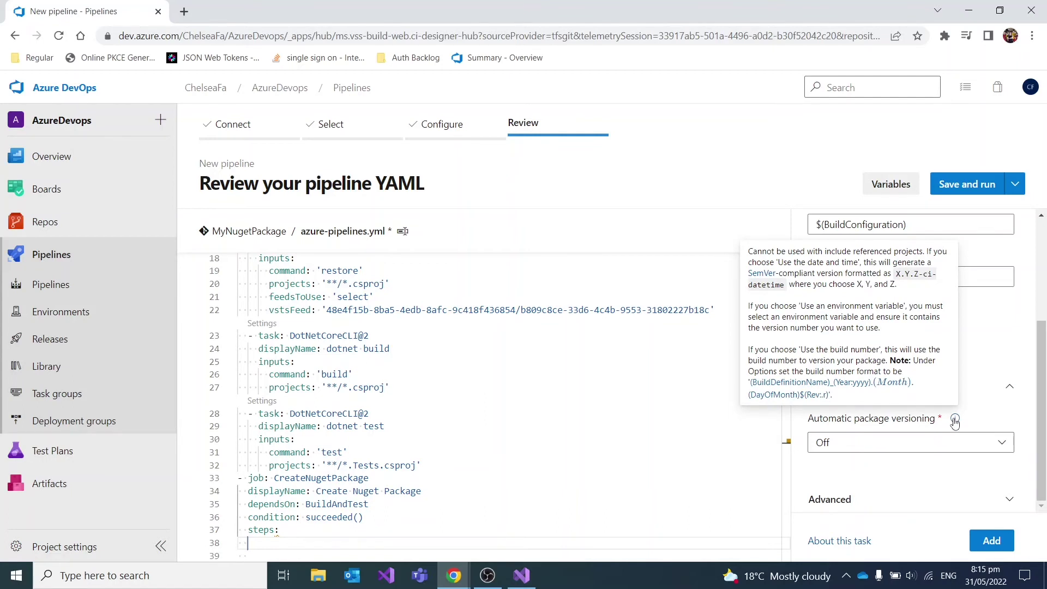
pyautogui.click(950, 448)
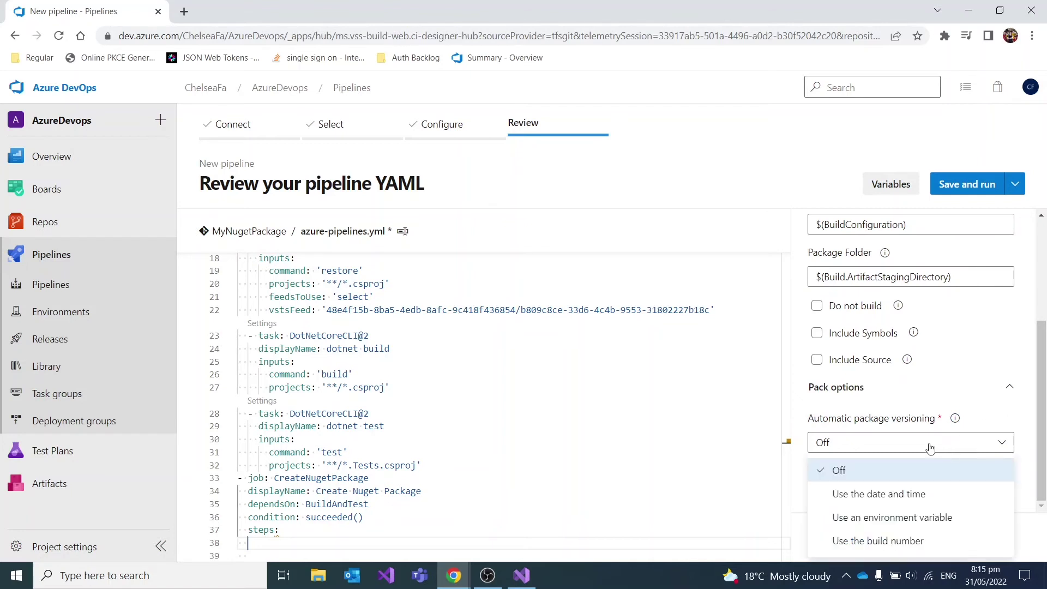
pyautogui.click(906, 540)
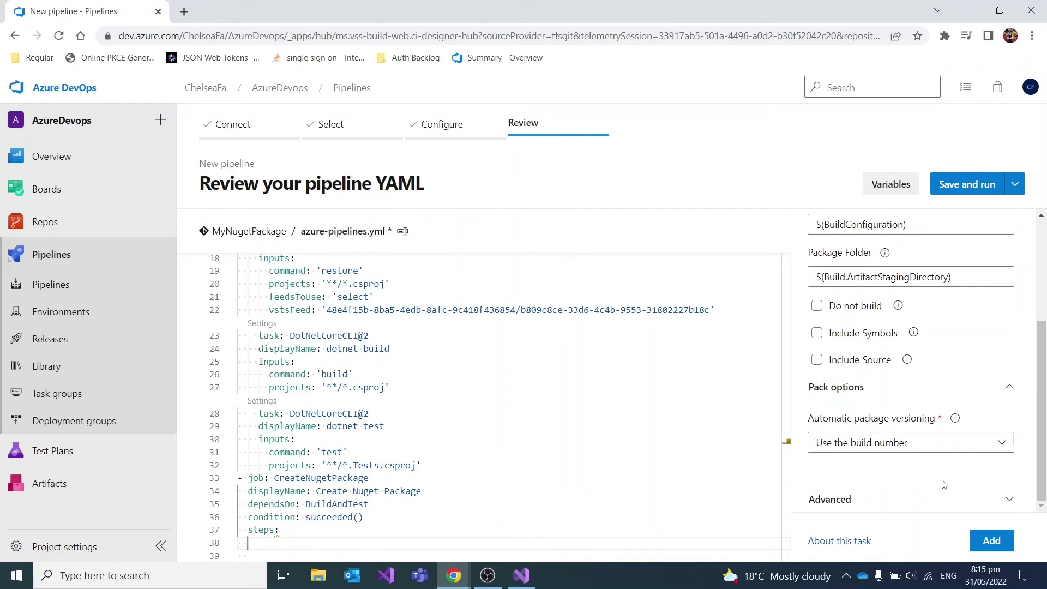
pyautogui.scroll(3, 944, 485)
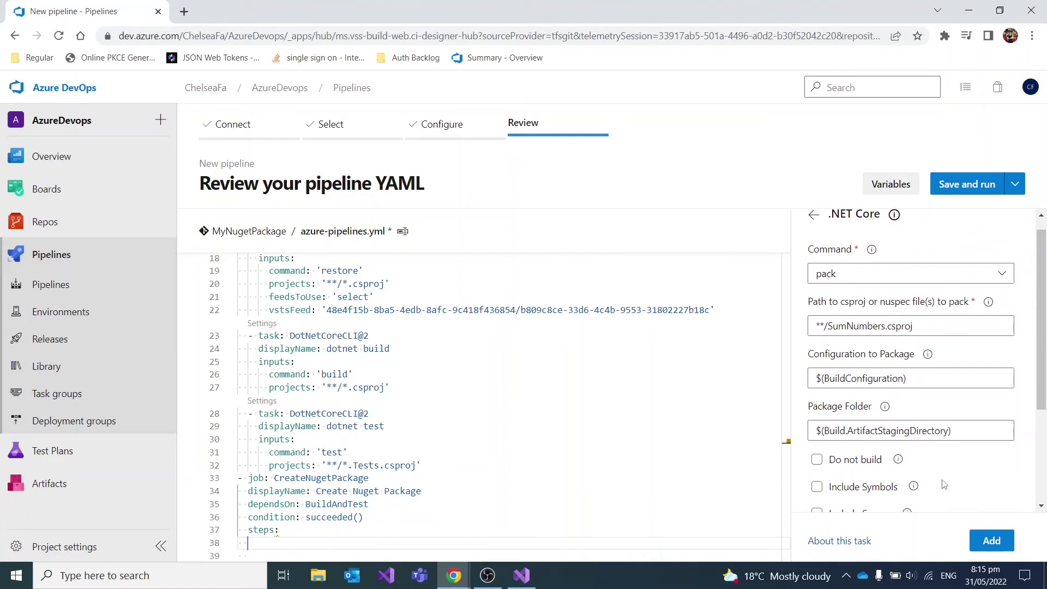
pyautogui.click(990, 541)
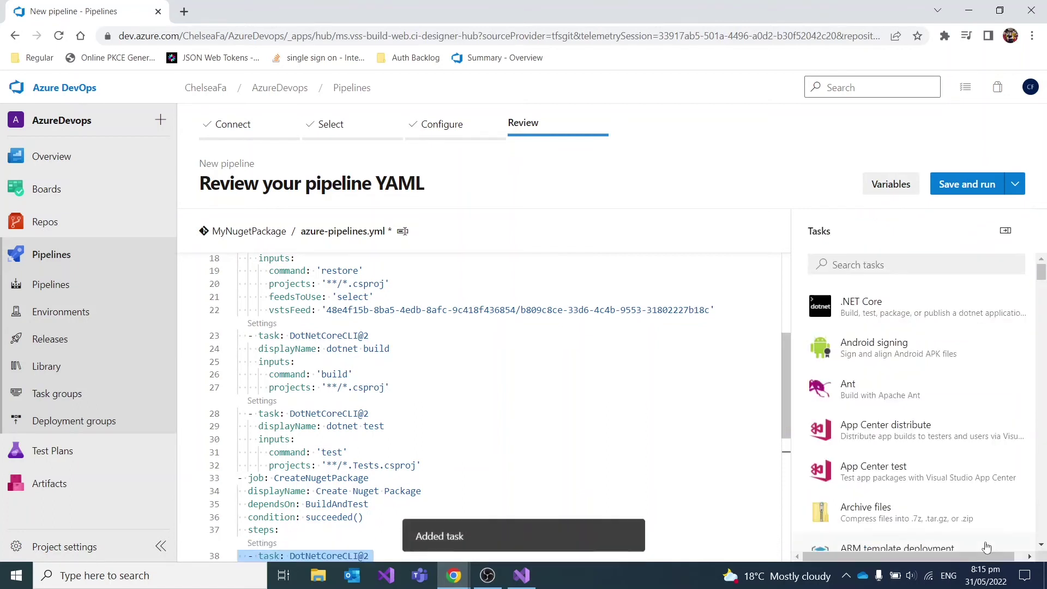
# - Set the pack task's displayName to "dotnet pack" on a new line above its inputs
pyautogui.scroll(-3, 361, 449)
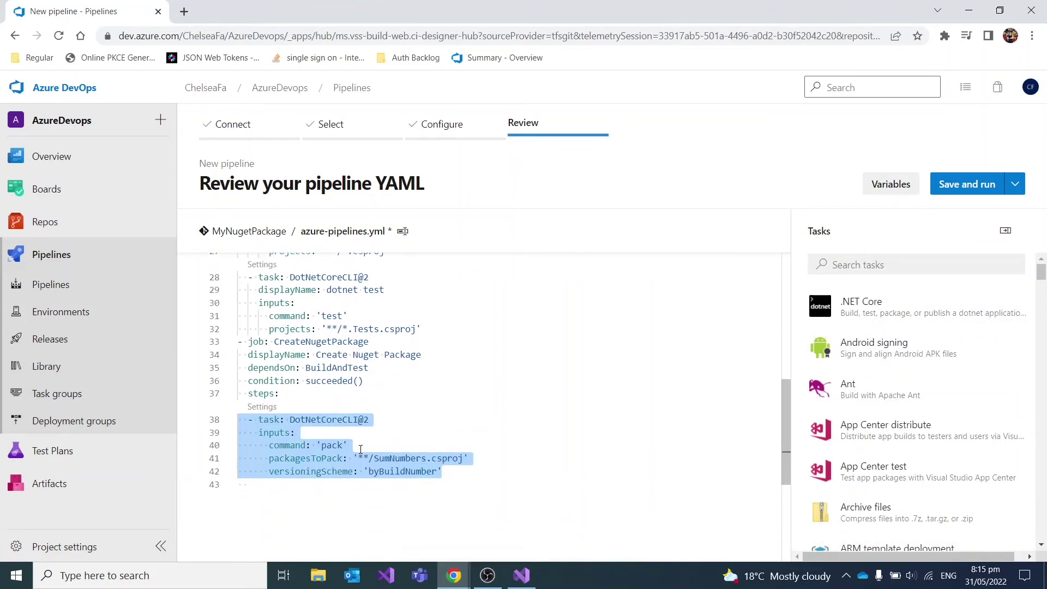
pyautogui.scroll(-1, 360, 449)
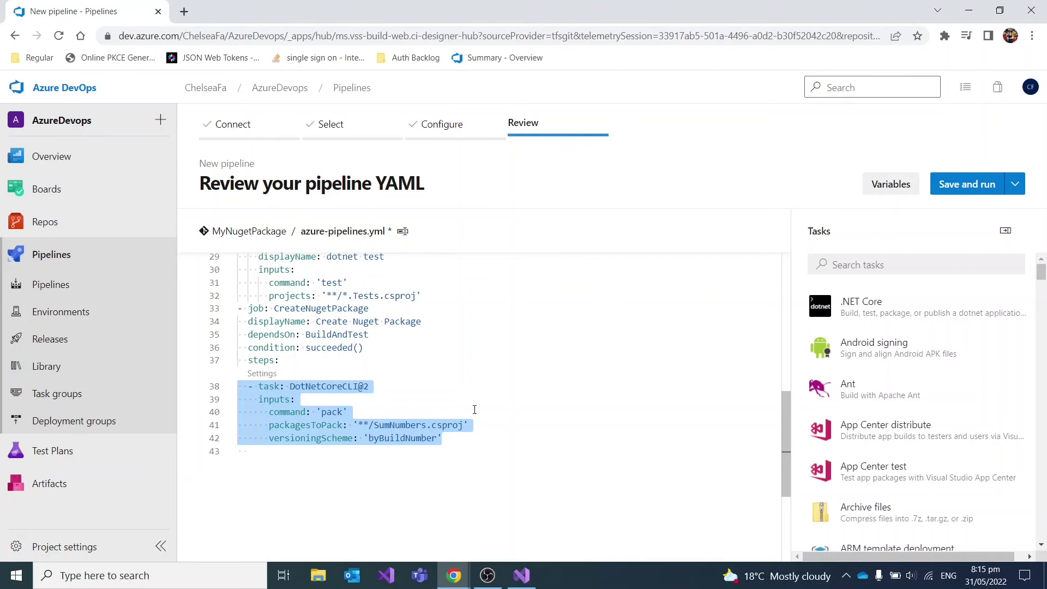
pyautogui.click(392, 383)
pyautogui.press('Return')
pyautogui.write('displayName: ')
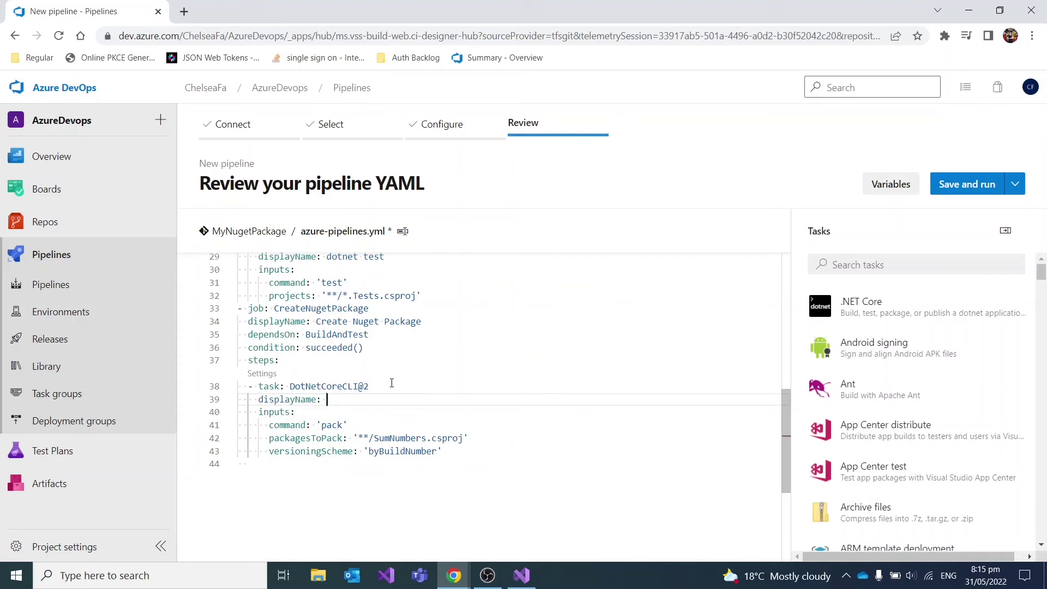
pyautogui.write('dotnet pack')
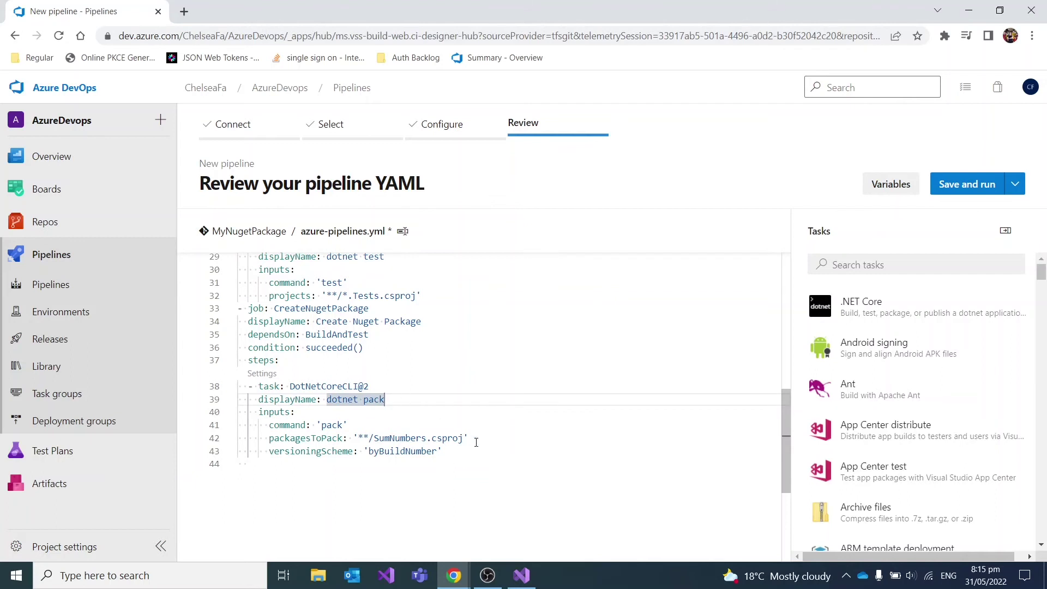
# - On a new line below the pack task, start another .NET Core task with the nuget push command
pyautogui.click(459, 452)
pyautogui.press('Return')
pyautogui.press('BackSpace')
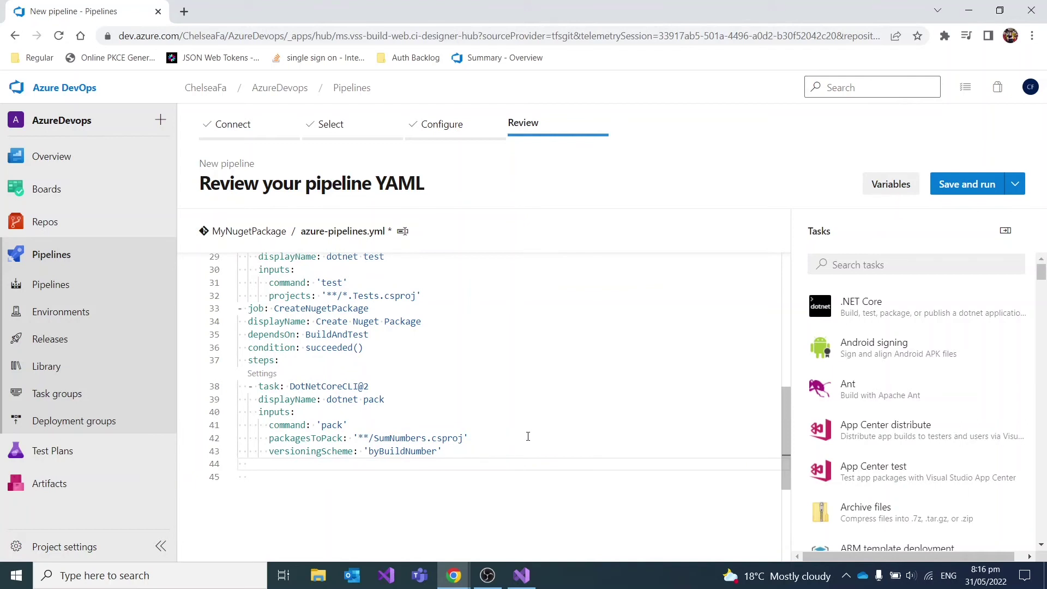
pyautogui.click(889, 309)
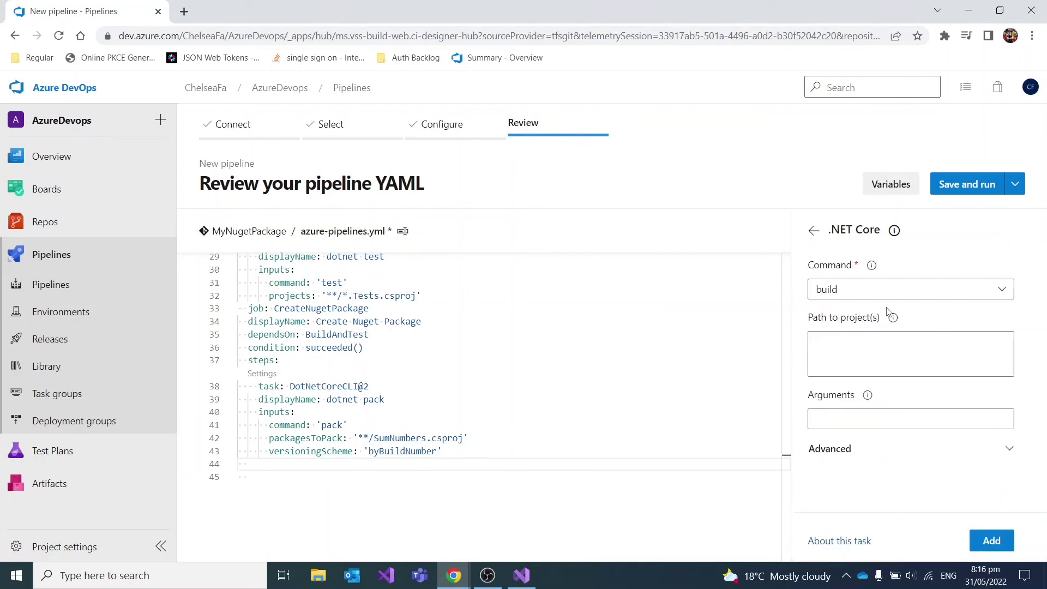
pyautogui.click(890, 301)
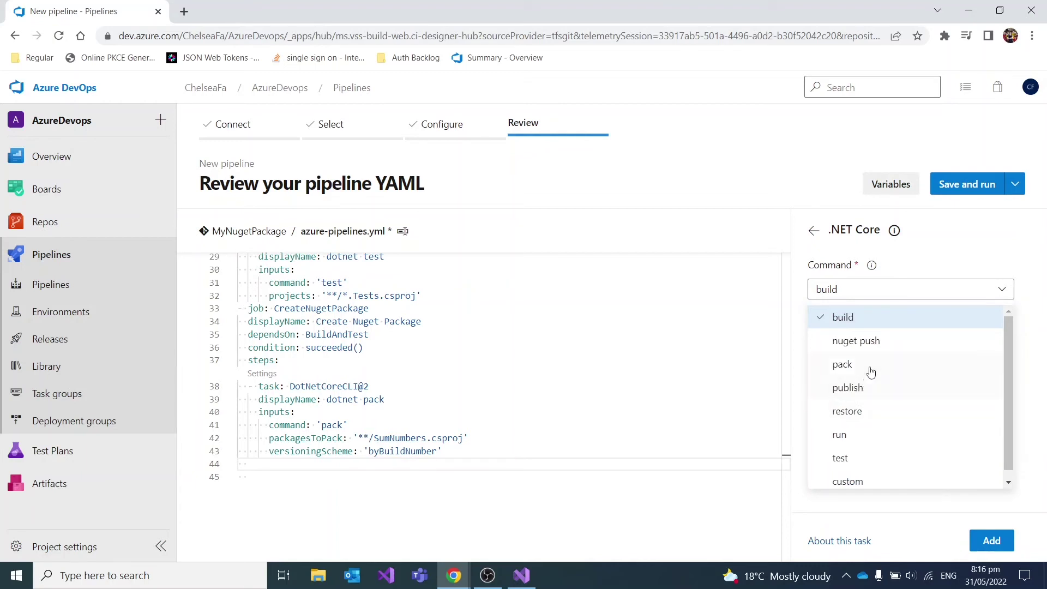
pyautogui.click(883, 342)
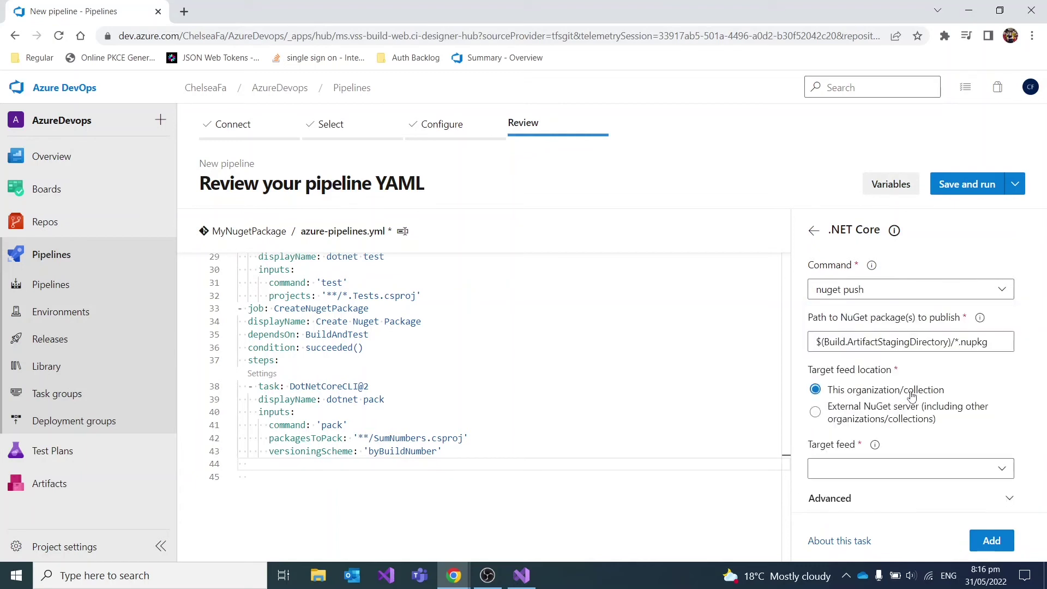
# - Choose MyFeed as the push task's target feed, add the task to the pipeline, and review its YAML
pyautogui.click(915, 465)
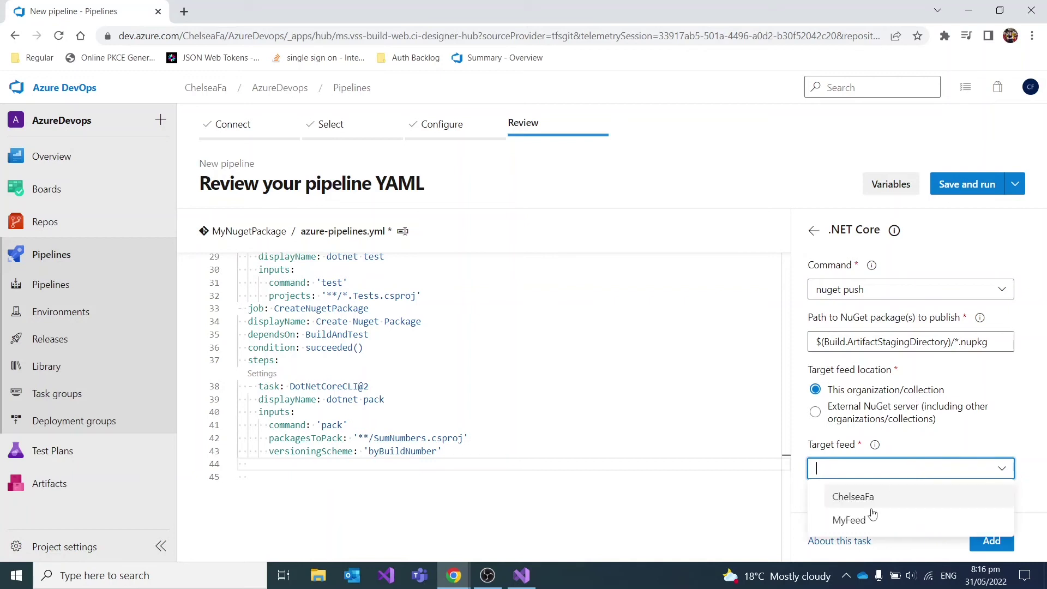
pyautogui.click(851, 520)
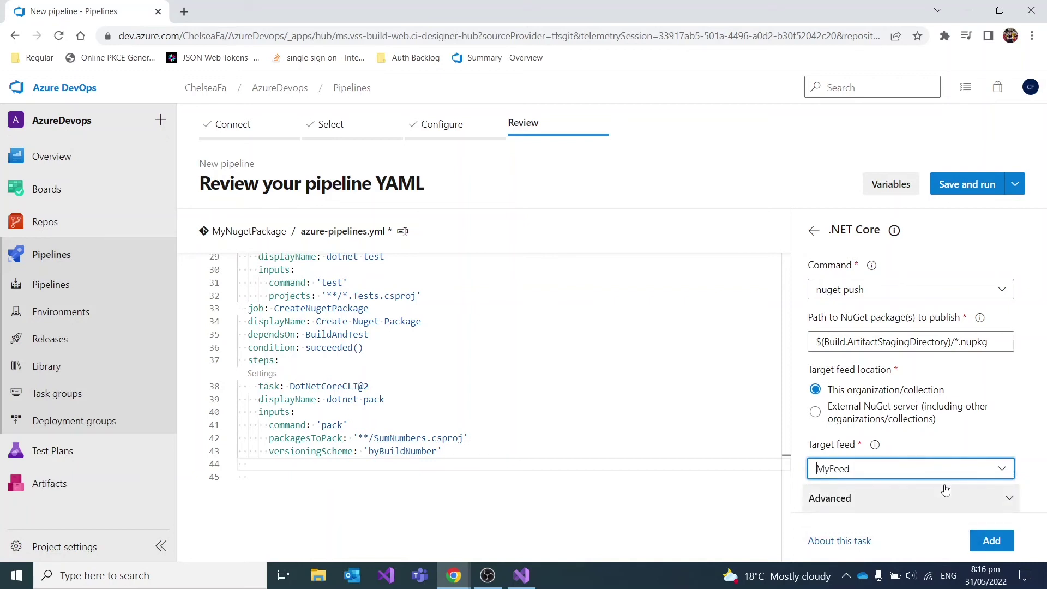
pyautogui.click(992, 540)
pyautogui.click(545, 398)
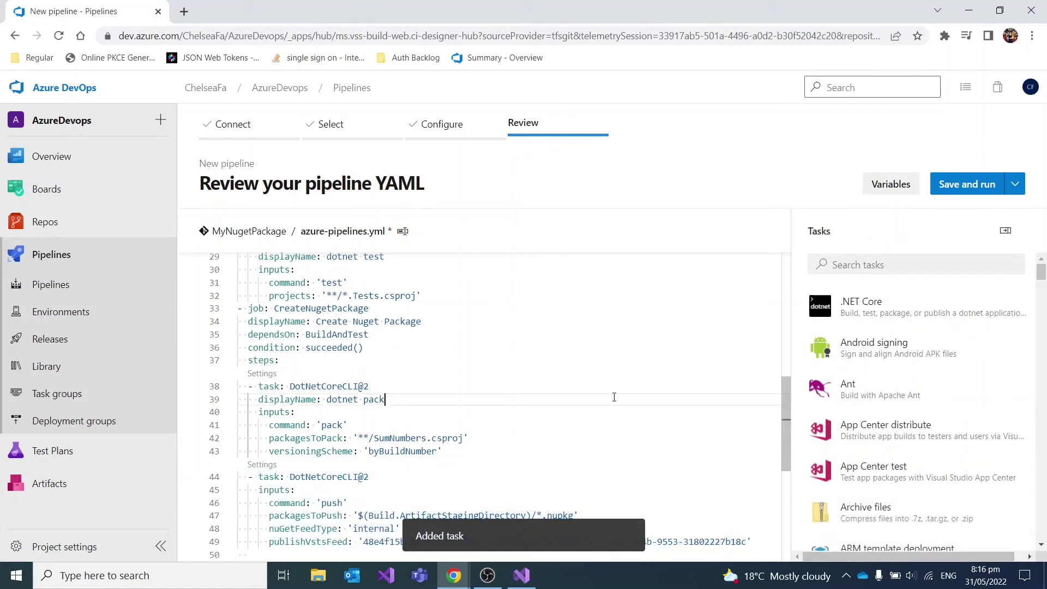
pyautogui.scroll(-1, 565, 435)
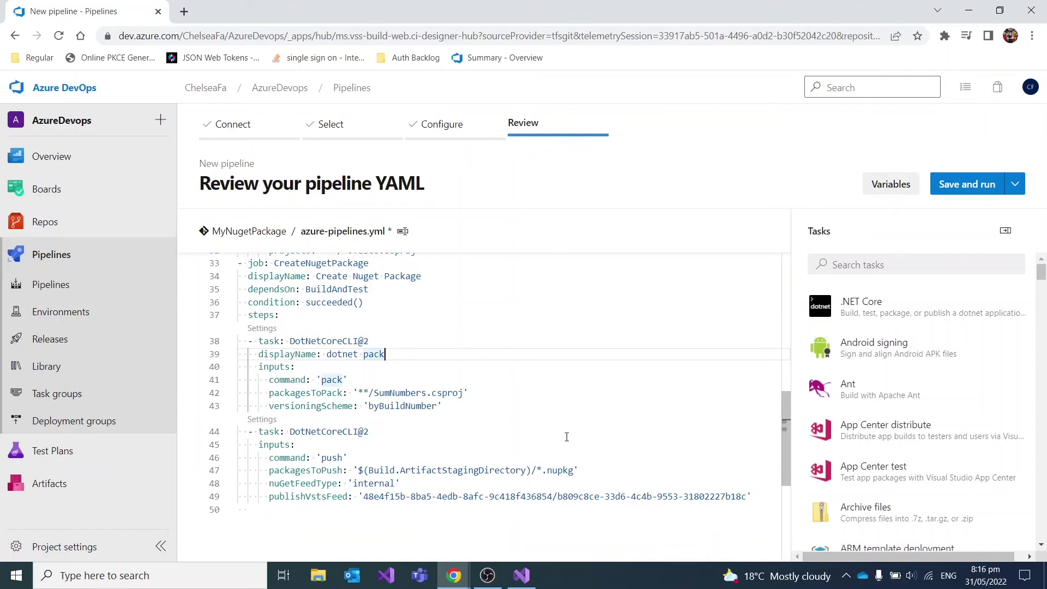
pyautogui.scroll(-2, 566, 436)
pyautogui.scroll(-1, 567, 437)
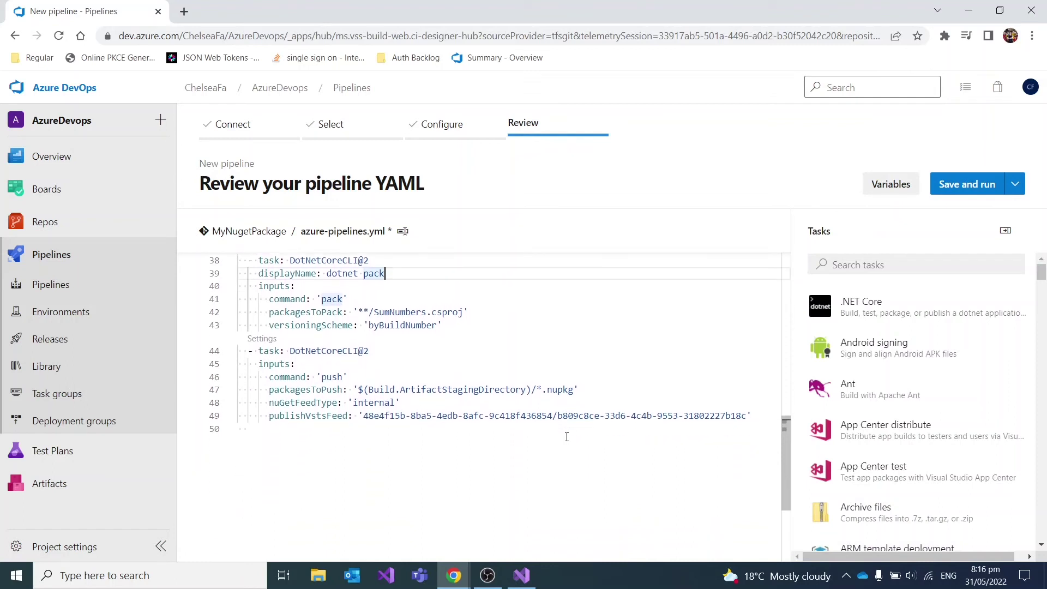
# - Set the push task's displayName to "dotnet push" on a new line above its inputs
pyautogui.click(392, 356)
pyautogui.press('Return')
pyautogui.press('Escape')
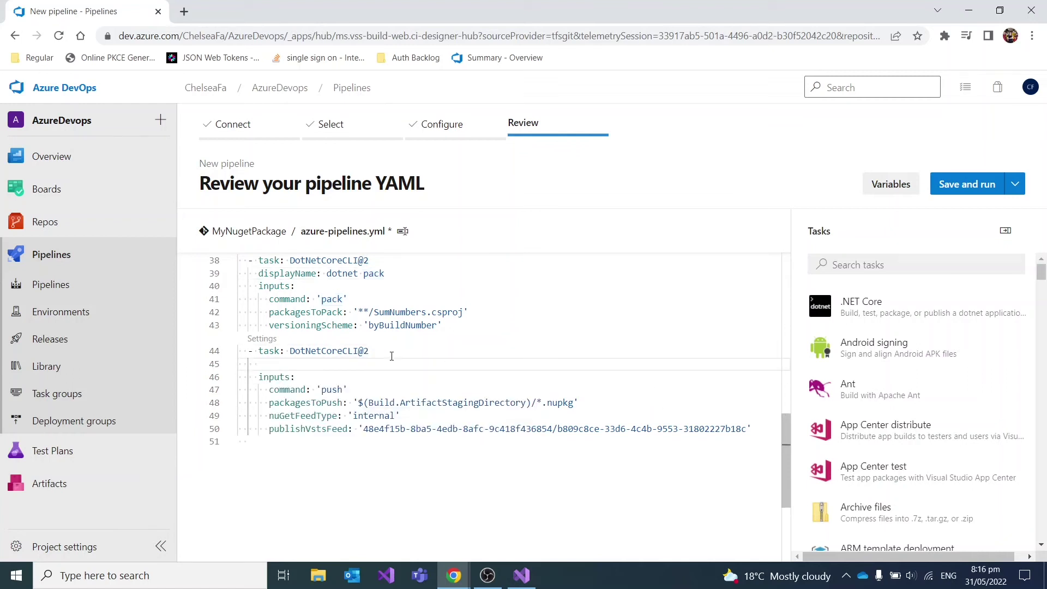
pyautogui.write('displayName: dotnet p')
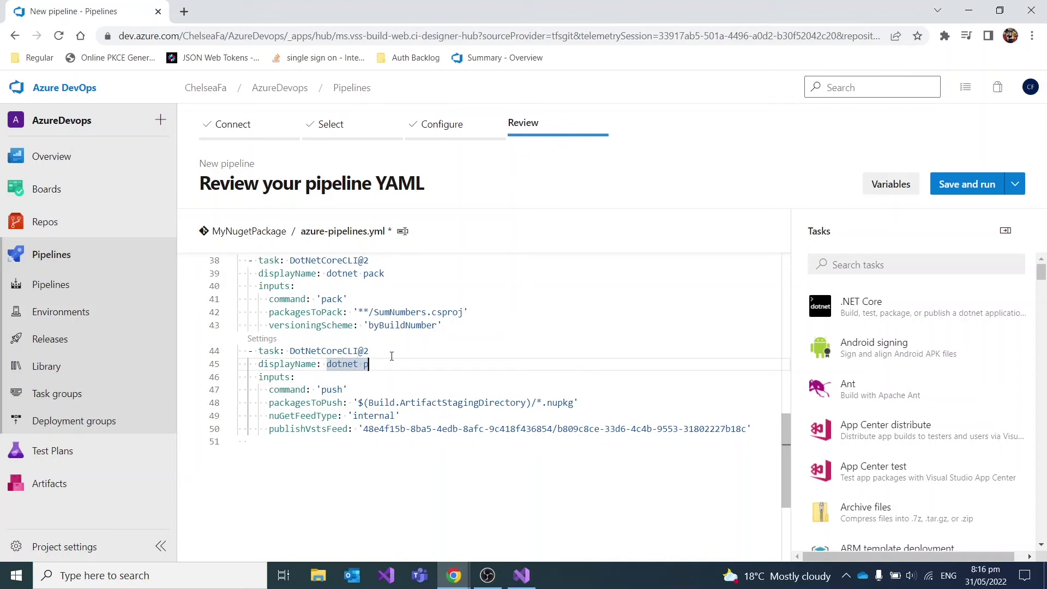
pyautogui.write('ush')
# - On a new line below the push task, add a Publish build artifacts task with its default settings
pyautogui.click(751, 431)
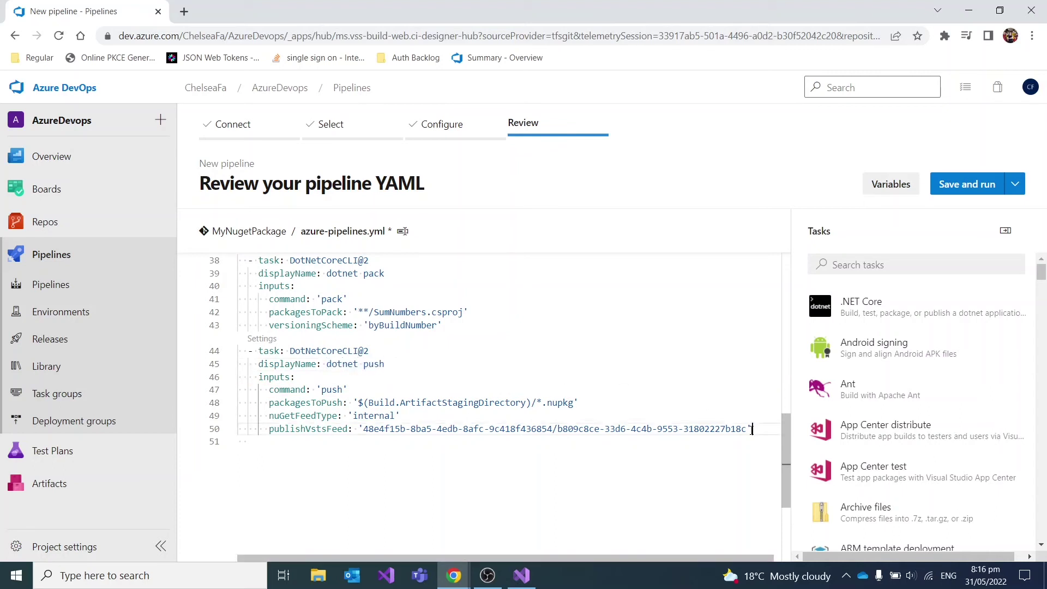
pyautogui.press('Return')
pyautogui.press('BackSpace')
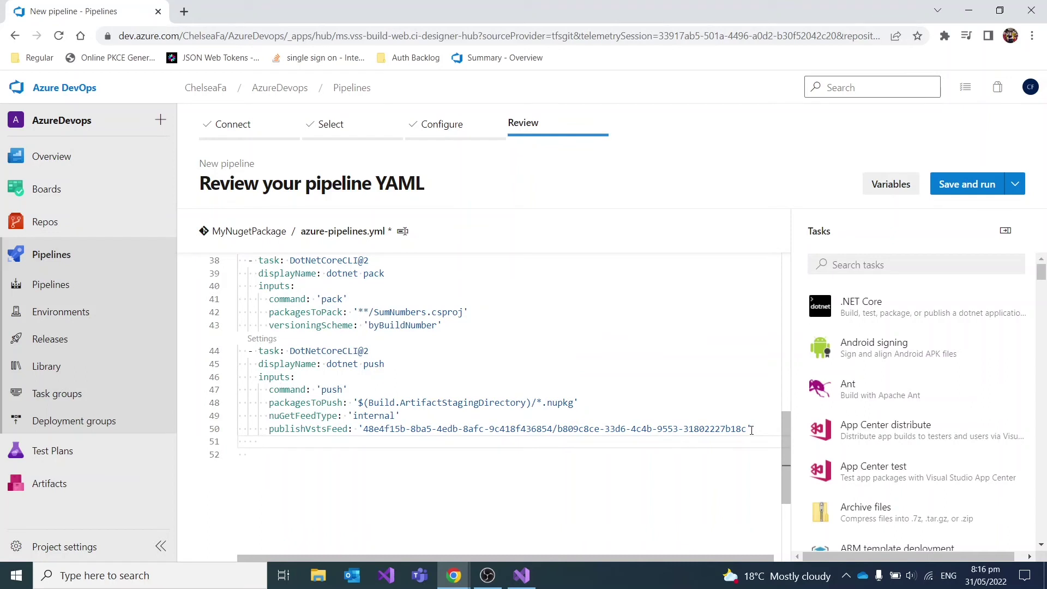
pyautogui.click(887, 261)
pyautogui.write('pu')
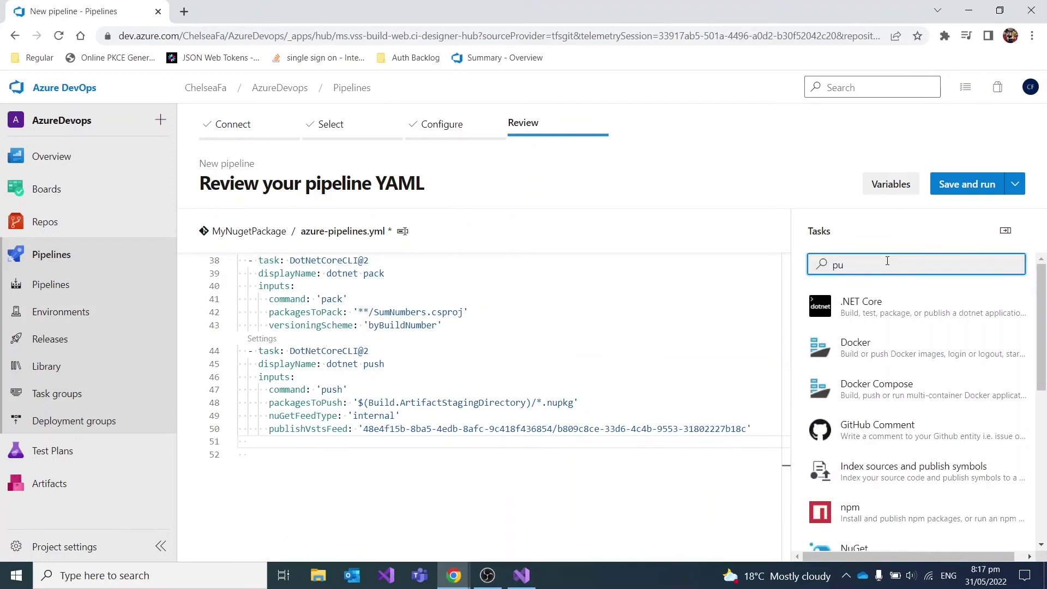
pyautogui.write('blus')
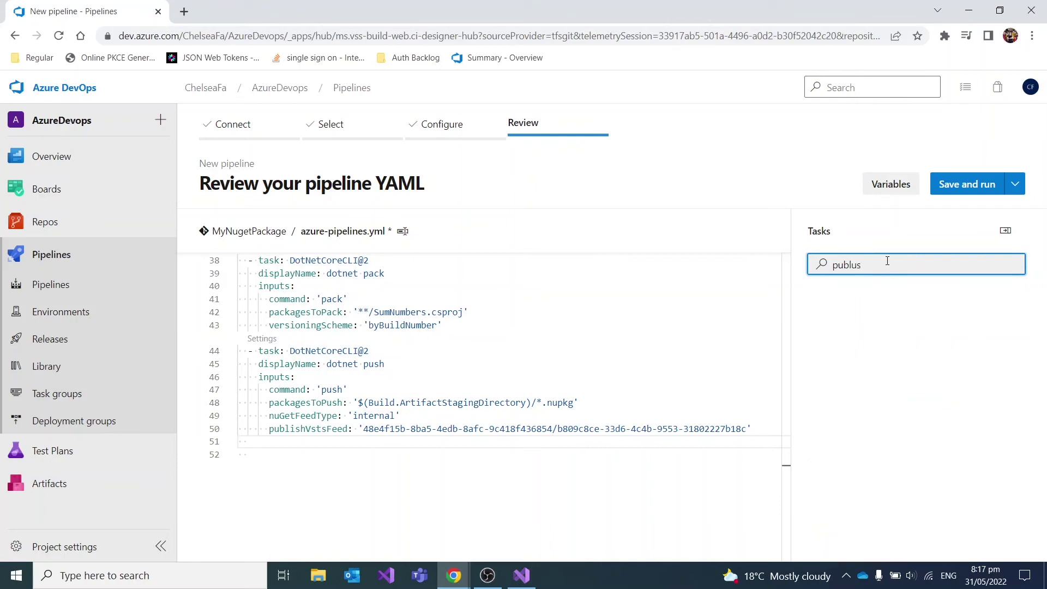
pyautogui.press('BackSpace')
pyautogui.press('BackSpace')
pyautogui.write('ish')
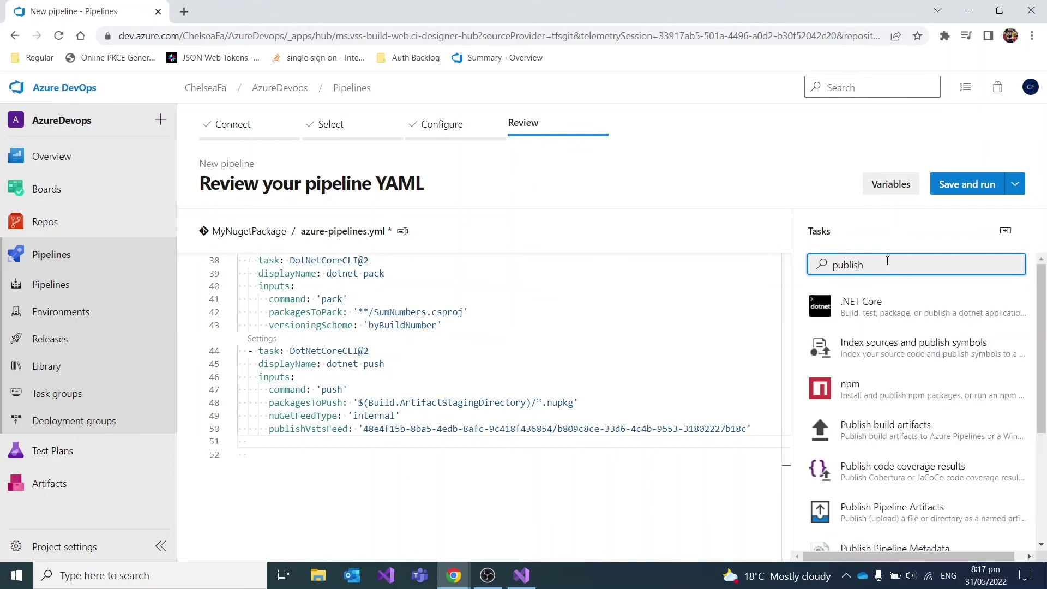
pyautogui.click(890, 429)
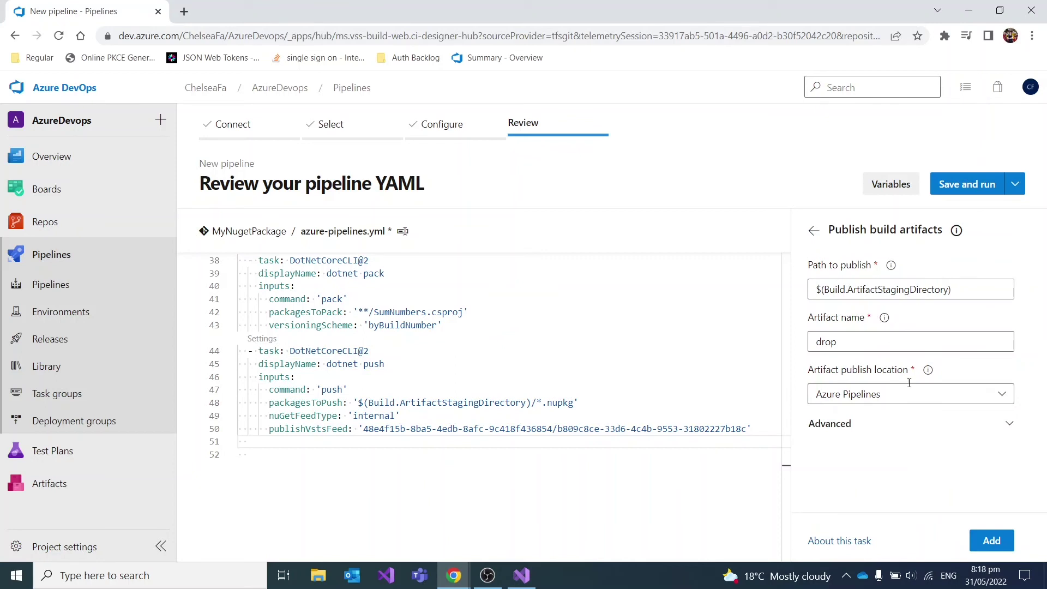
pyautogui.click(992, 540)
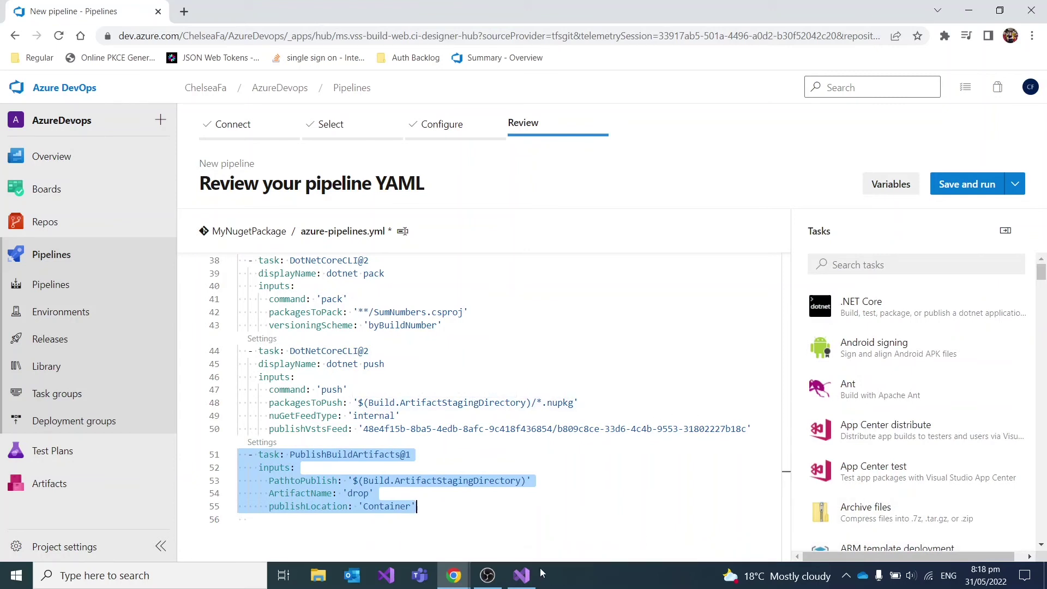
# - Set the PublishBuildArtifacts task's displayName to "publish artifact" on a new line above its inputs
pyautogui.click(435, 456)
pyautogui.press('Return')
pyautogui.press('Escape')
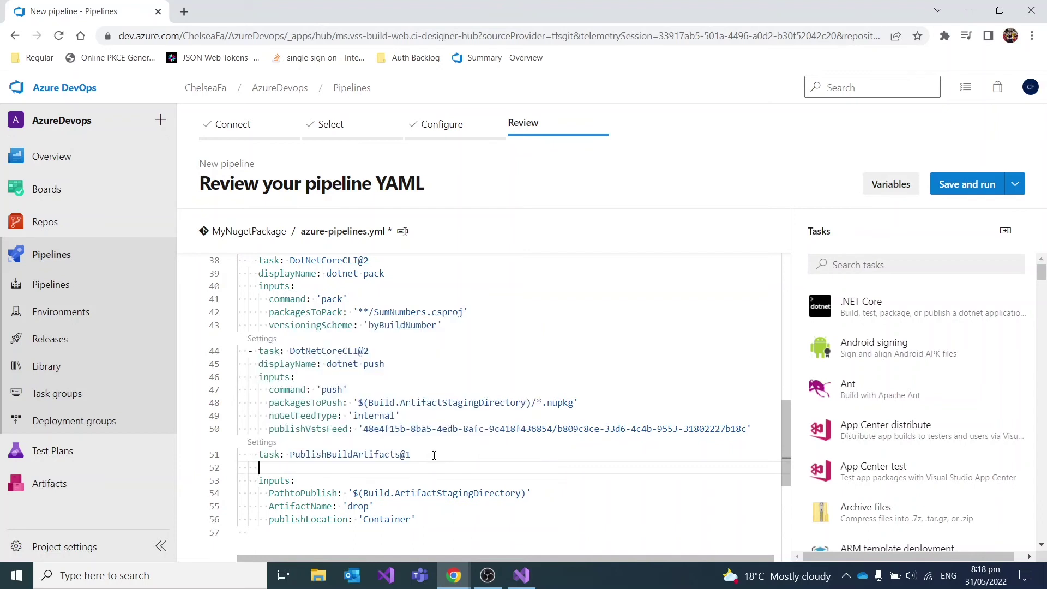
pyautogui.write('display')
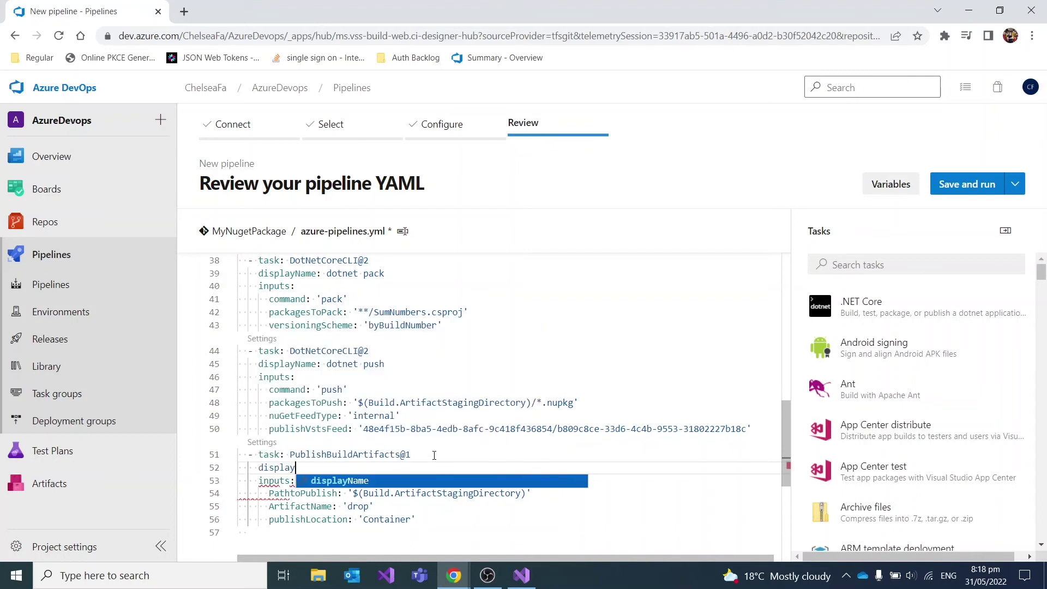
pyautogui.press('Return')
pyautogui.write('p')
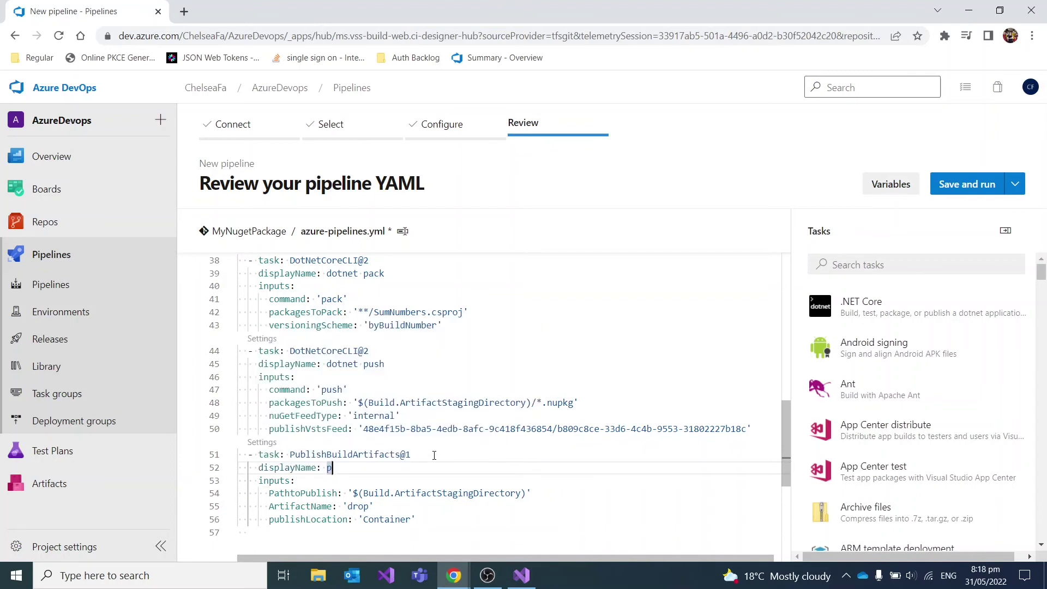
pyautogui.write('ublish artifact')
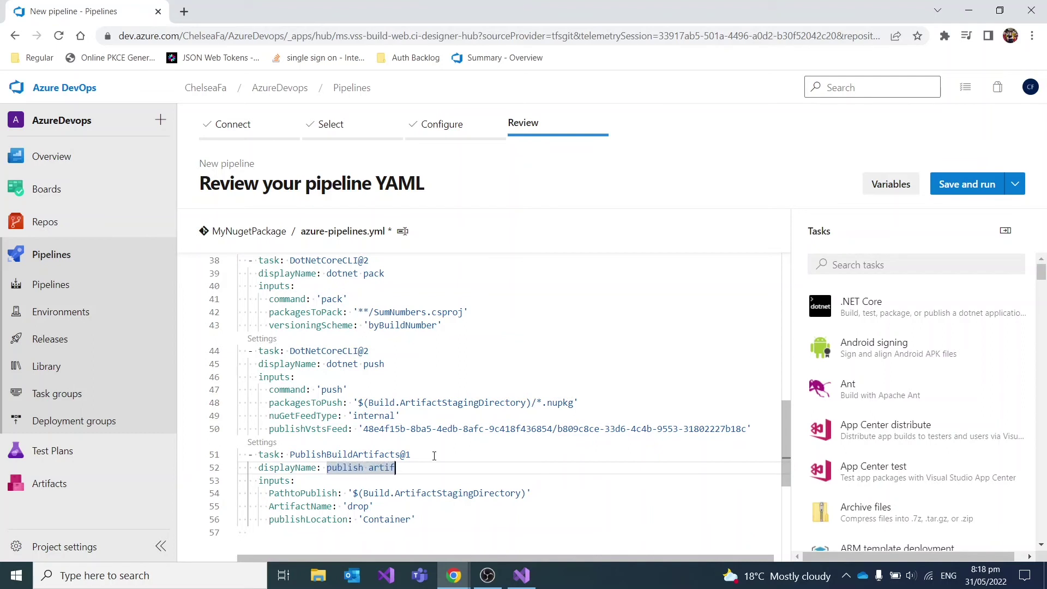
# - Replace the publish task's ArtifactName line with TargetPath: '\\SumNumbers\$(Build.DefinitionName)\$(Build.BuildNumber)'
pyautogui.moveTo(374, 506); pyautogui.dragTo(269, 506)
pyautogui.press('BackSpace')
pyautogui.write('Tar')
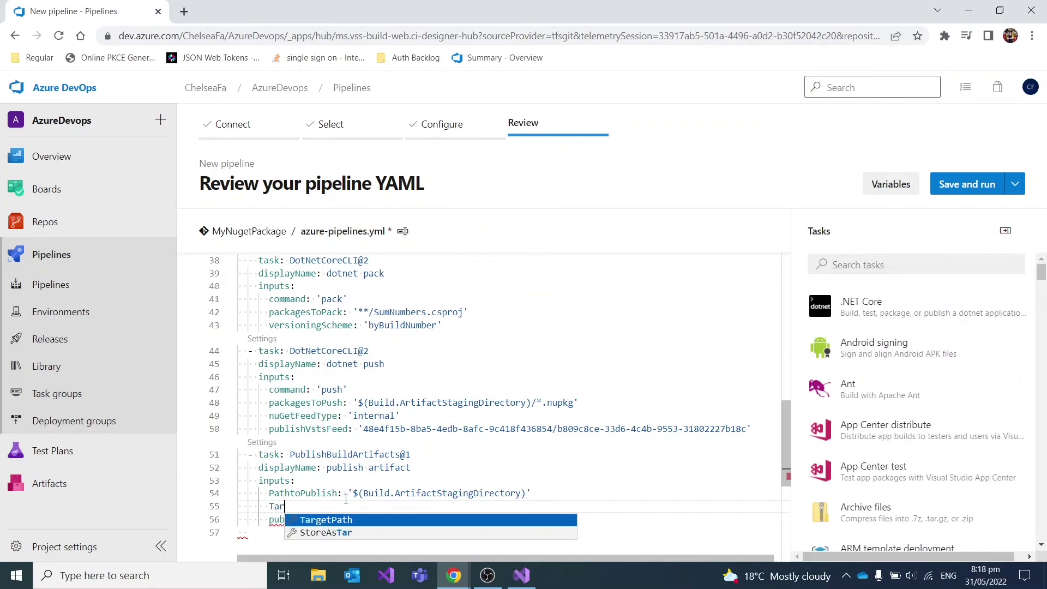
pyautogui.press('Return')
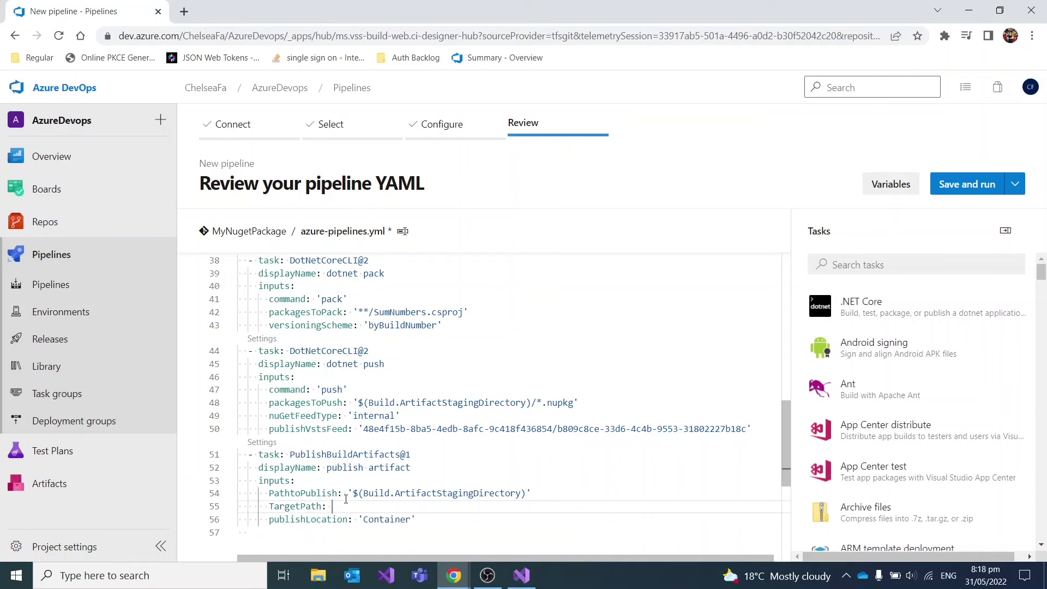
pyautogui.write("'\\\\'")
pyautogui.write('SumNu')
pyautogui.write('mbers\\')
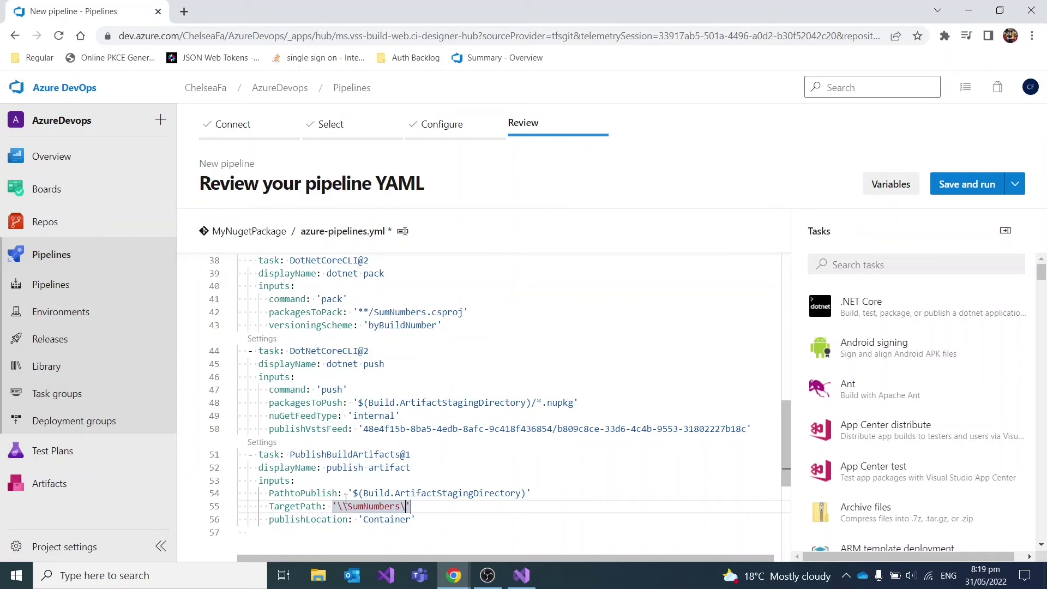
pyautogui.write('$(Build.')
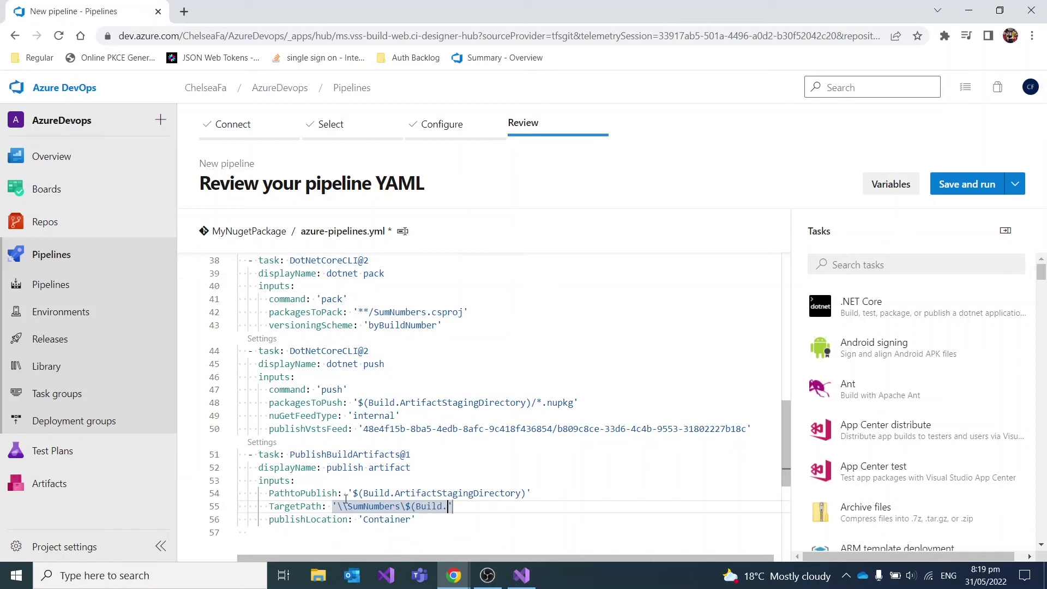
pyautogui.write('Definition')
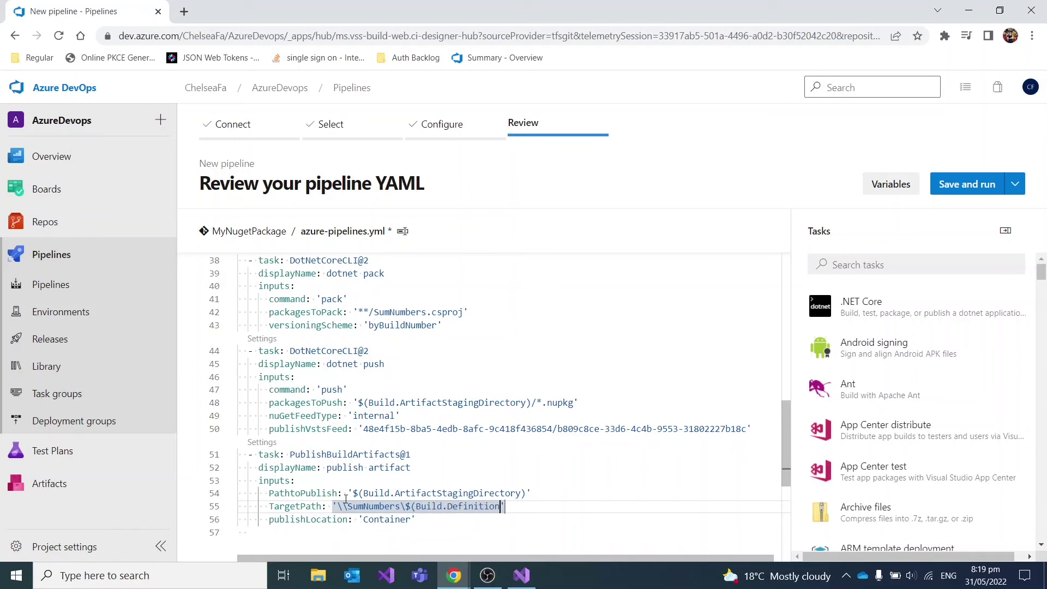
pyautogui.write('Name)\\$')
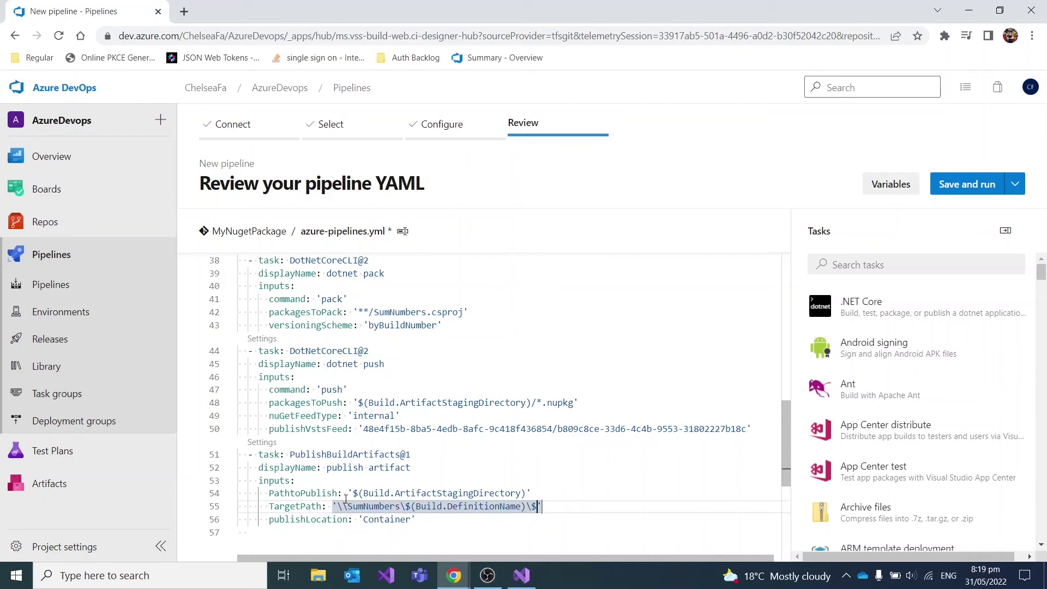
pyautogui.write('(Build.')
pyautogui.write('BuildN')
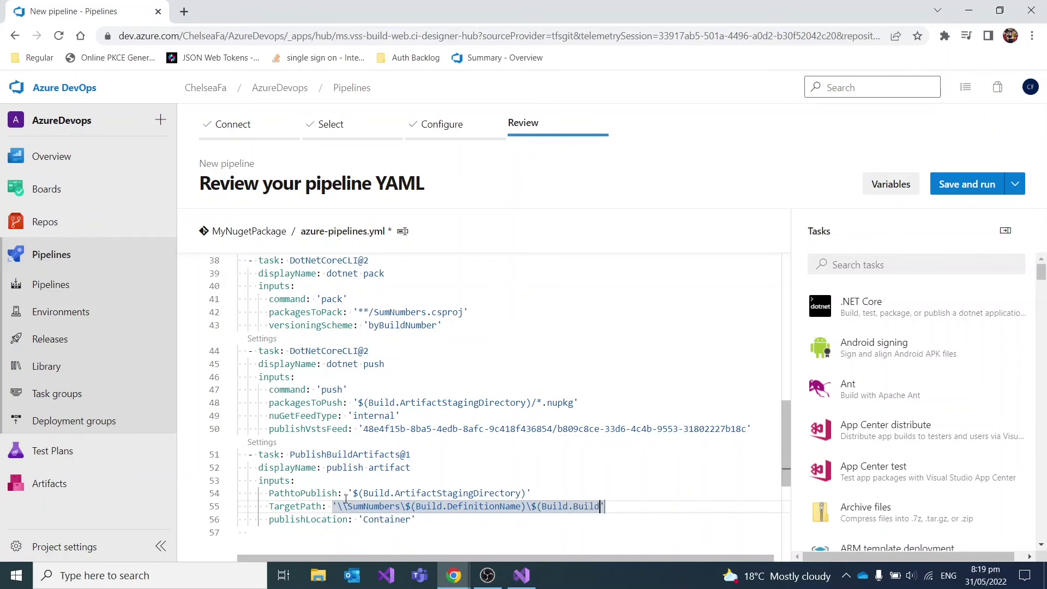
pyautogui.write('umber)')
pyautogui.click(504, 468)
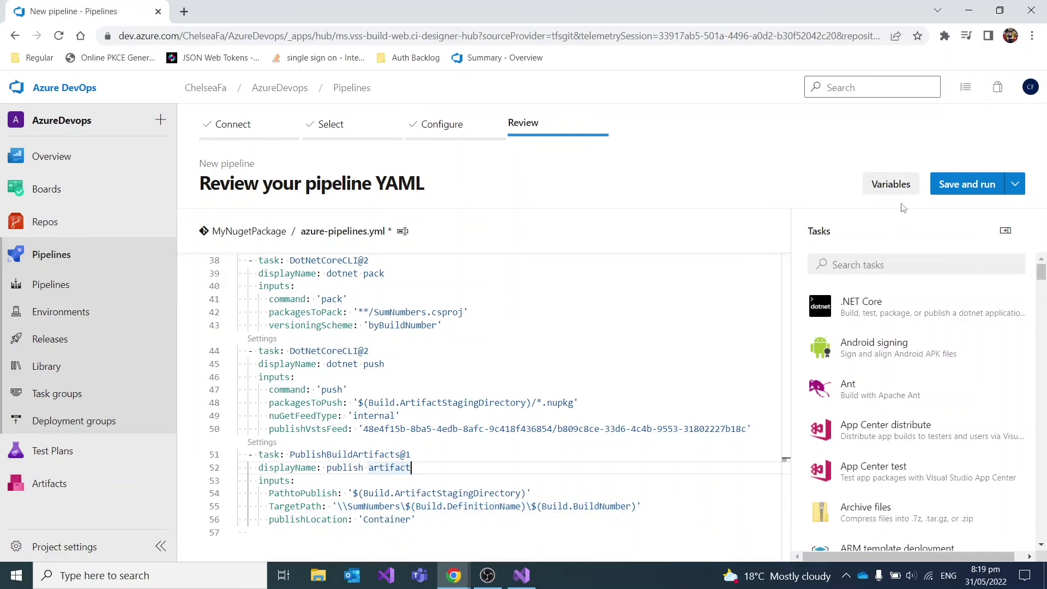
# - Save and run the pipeline, committing directly to the main branch, and open the Build and Test job
pyautogui.click(954, 190)
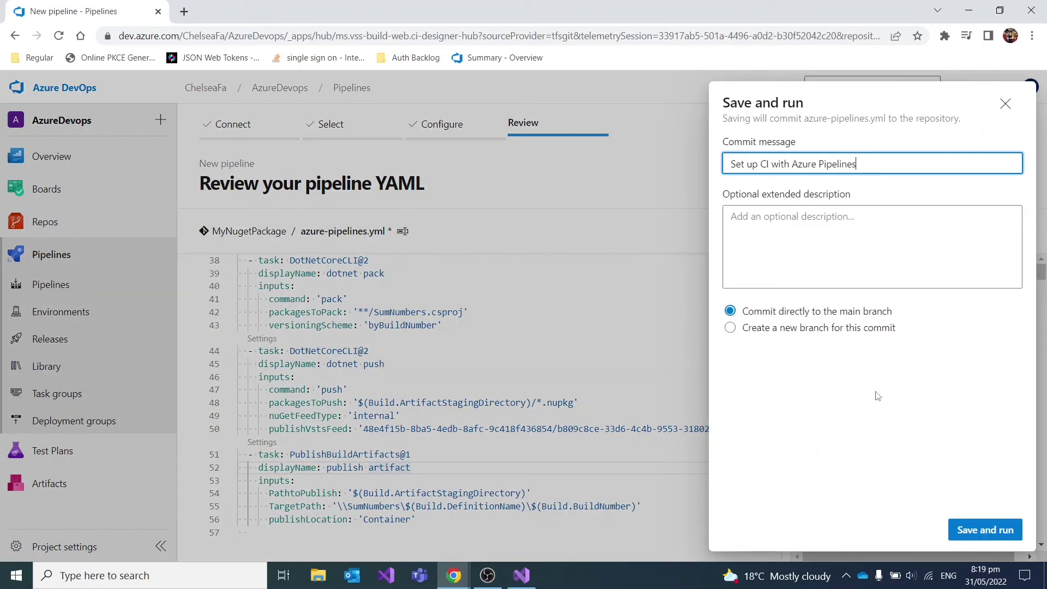
pyautogui.click(976, 536)
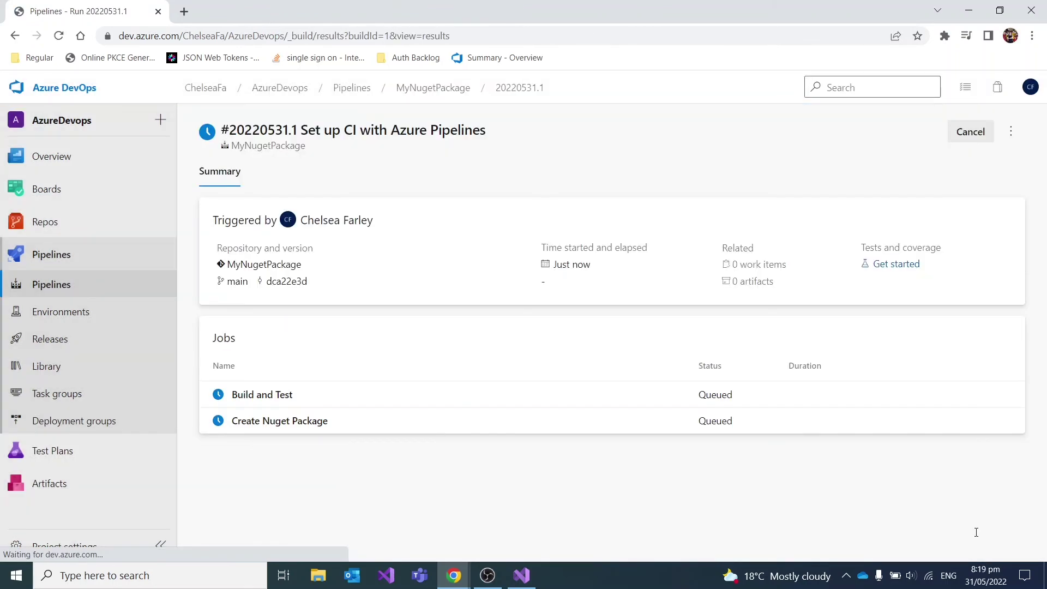
pyautogui.click(271, 399)
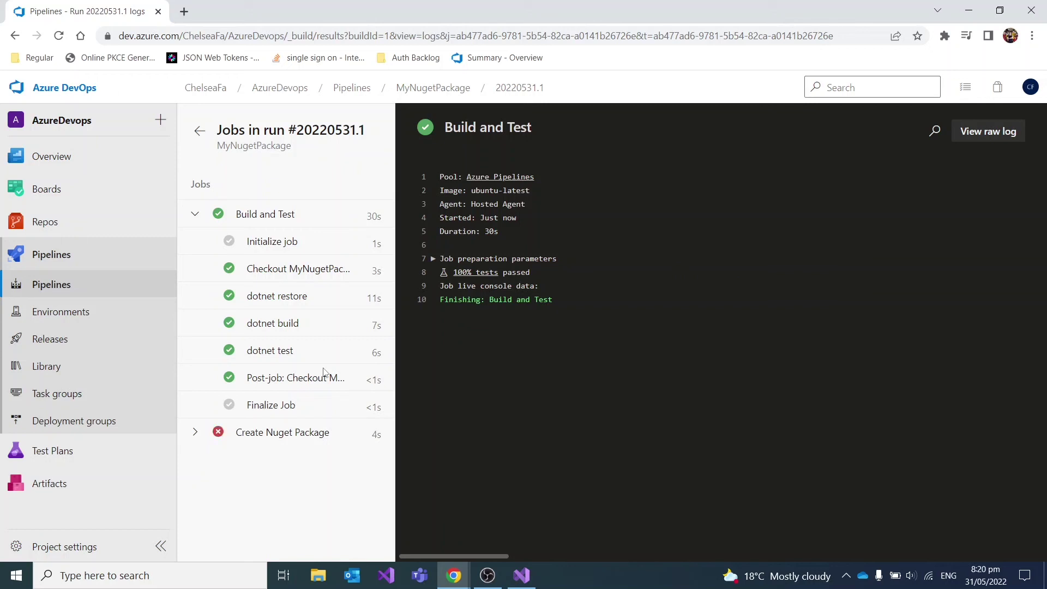
# - Expand the Create Nuget Package job and examine the log of its dotnet pack step
pyautogui.click(196, 430)
pyautogui.scroll(-1, 276, 437)
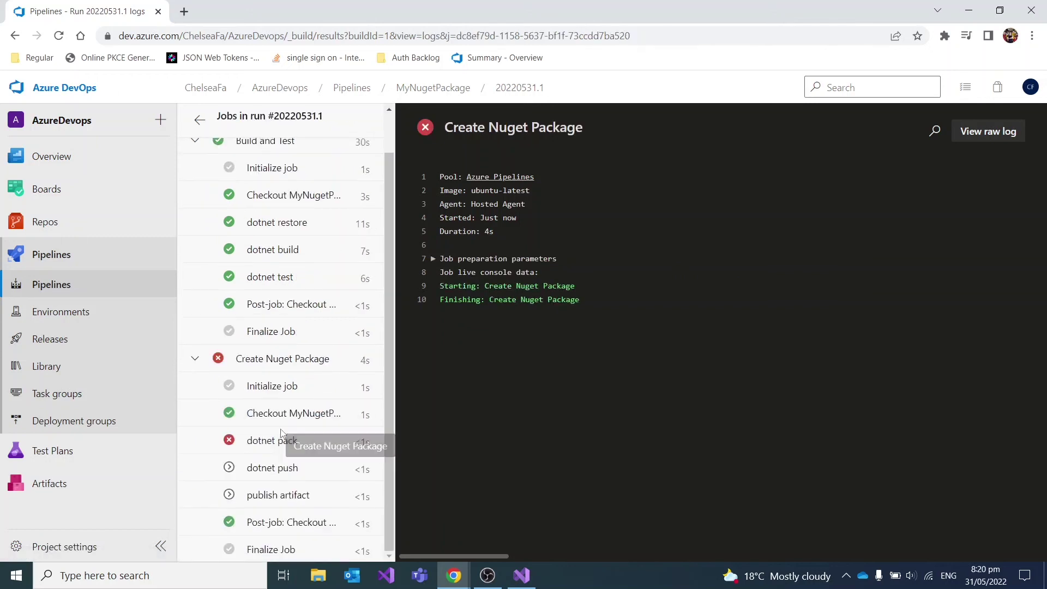
pyautogui.click(278, 442)
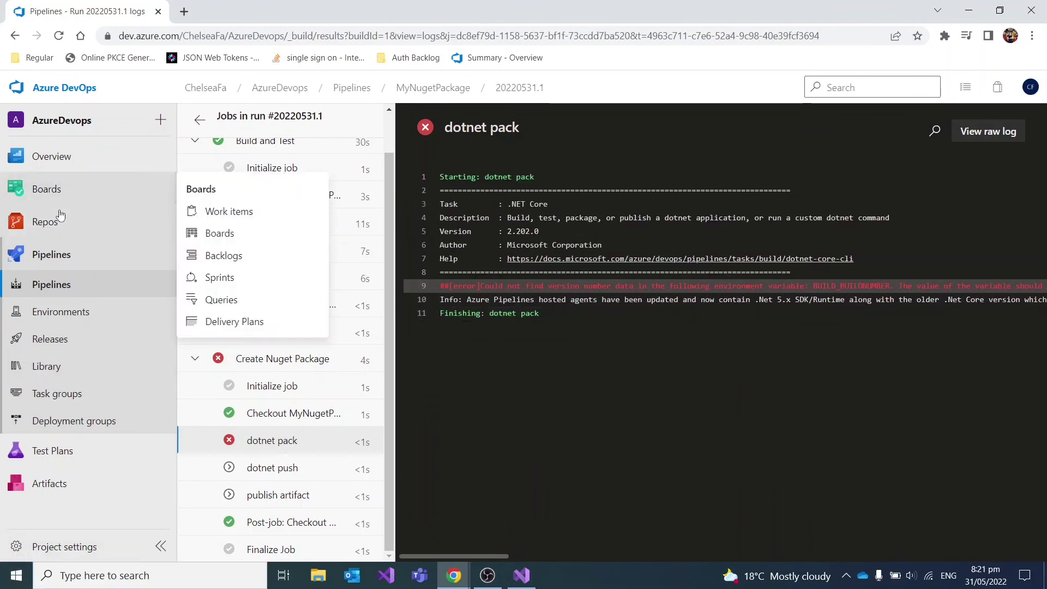
# - Return to the pipelines list and open the MyNugetPackage pipeline for editing
pyautogui.click(56, 291)
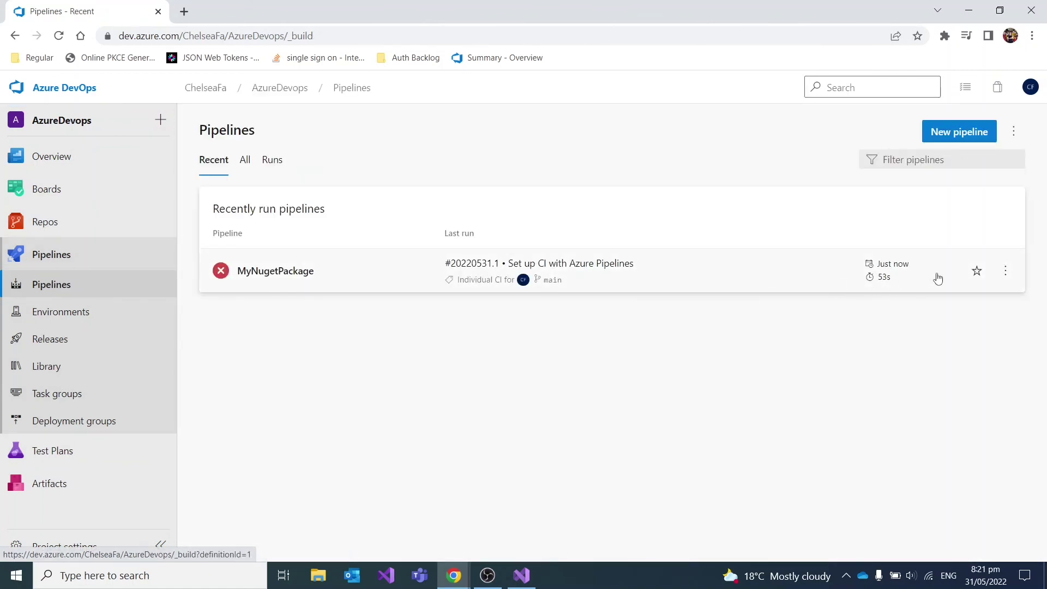
pyautogui.click(1005, 271)
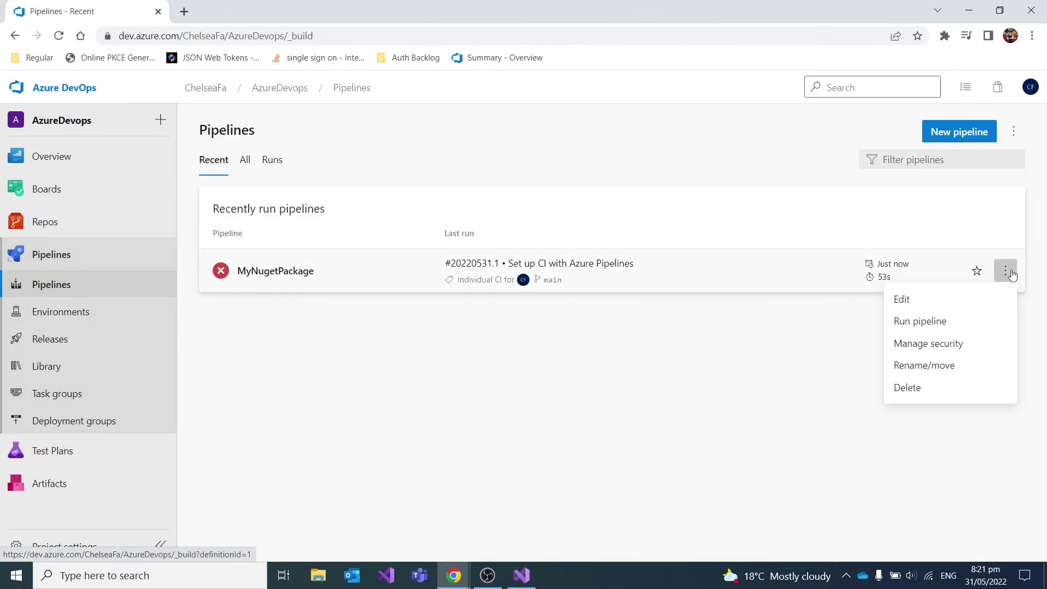
pyautogui.click(944, 299)
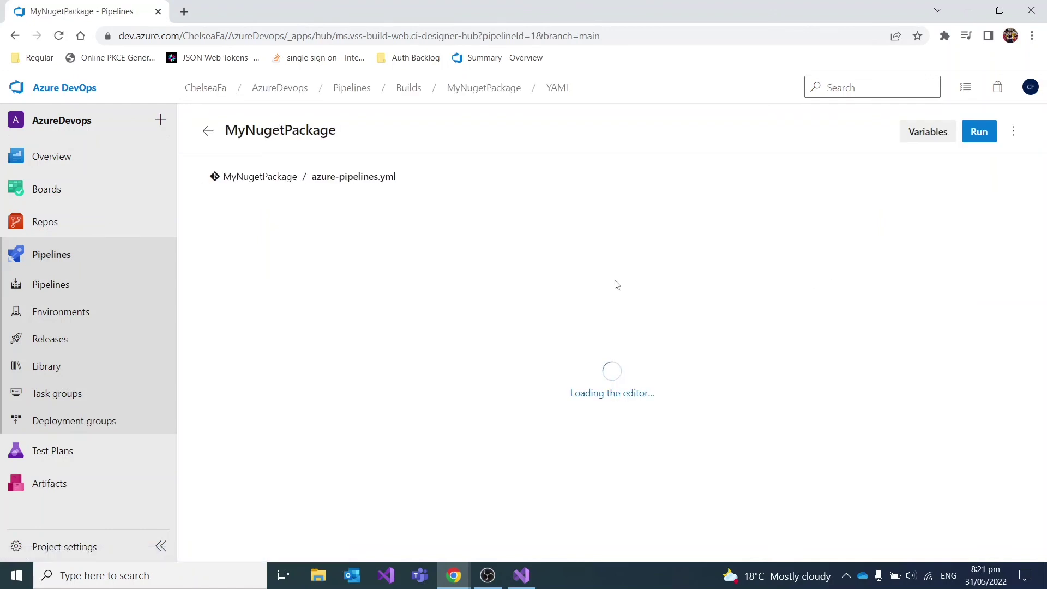
# - Add the line "name: 1.0.$(Rev:r)" above jobs in azure-pipelines.yml and commit it directly to the main branch
pyautogui.click(242, 331)
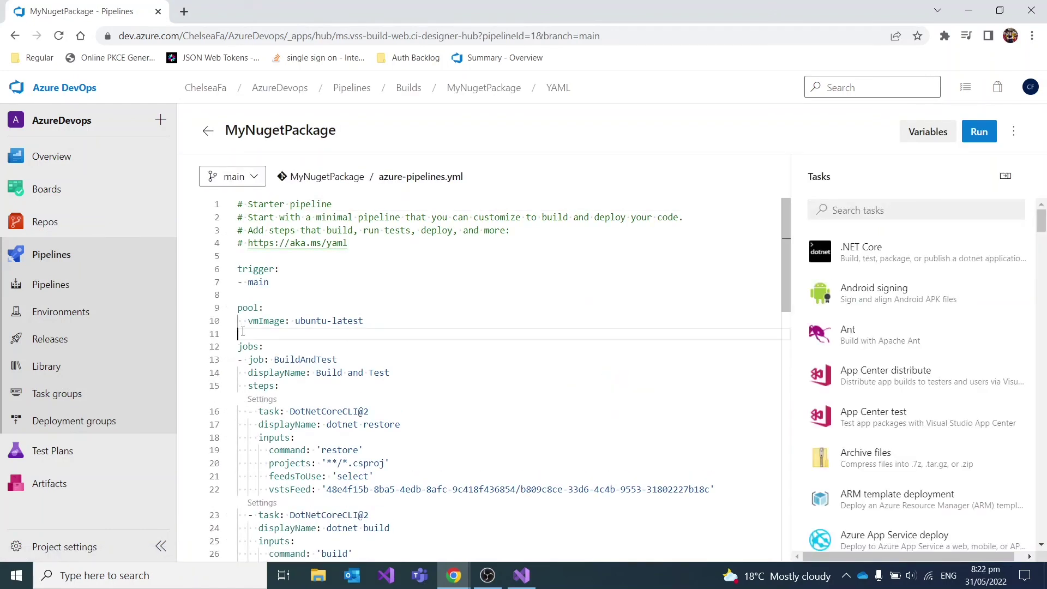
pyautogui.press('Return')
pyautogui.write('name: ')
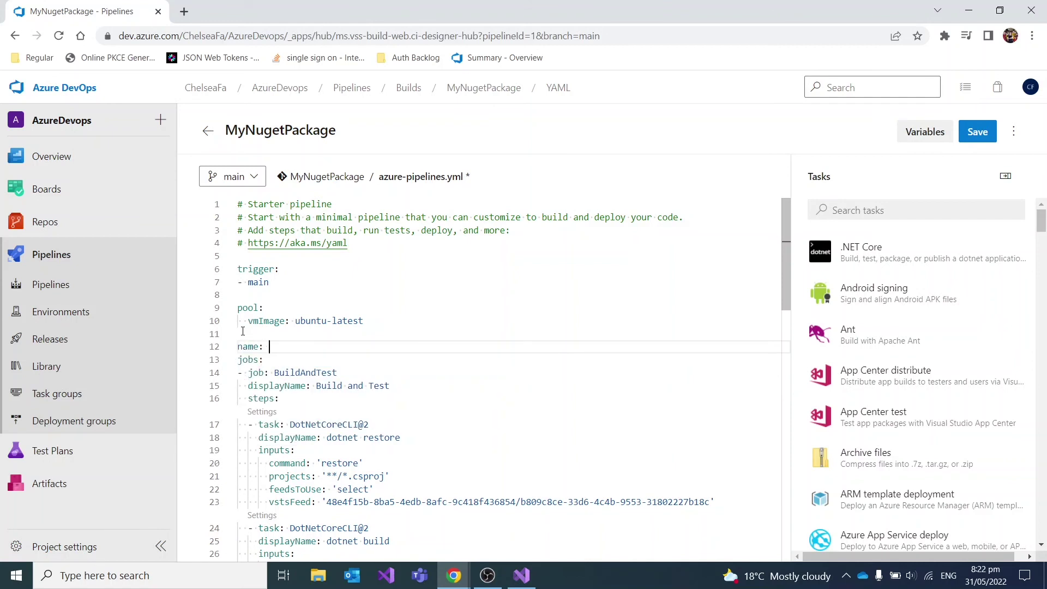
pyautogui.write('1.0.$(Rev:r')
pyautogui.click(976, 133)
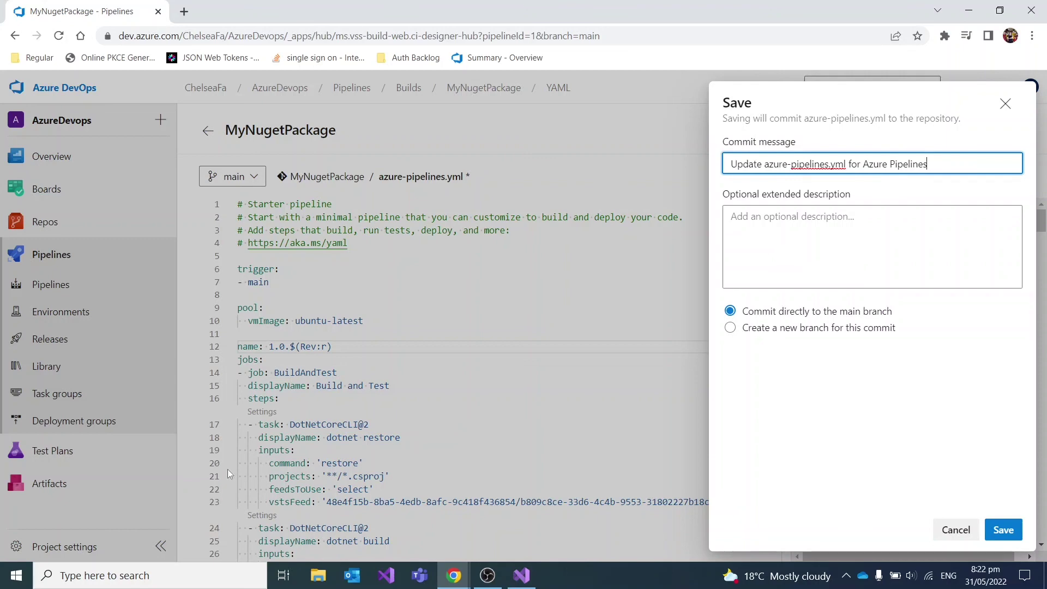
pyautogui.click(1004, 531)
# - Run the pipeline manually on the main branch and open the run's Create Nuget Package job
pyautogui.click(988, 140)
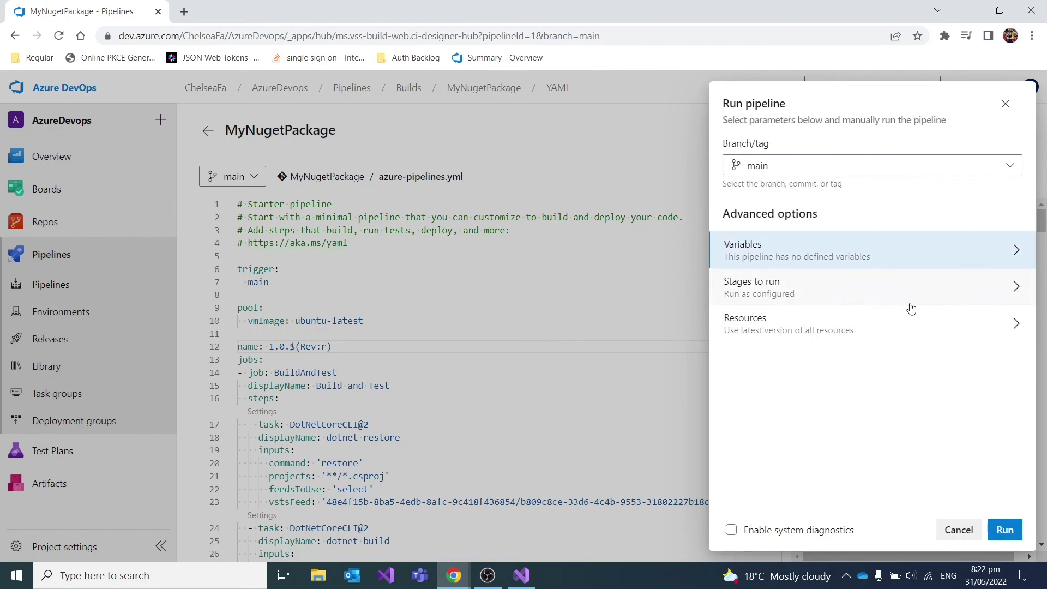
pyautogui.click(1007, 537)
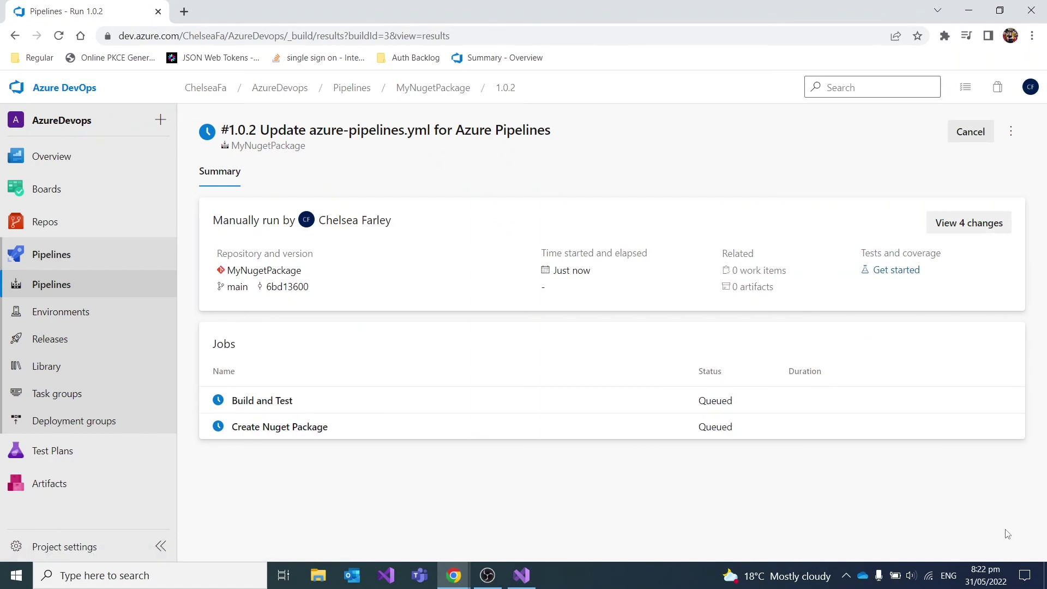
pyautogui.click(272, 431)
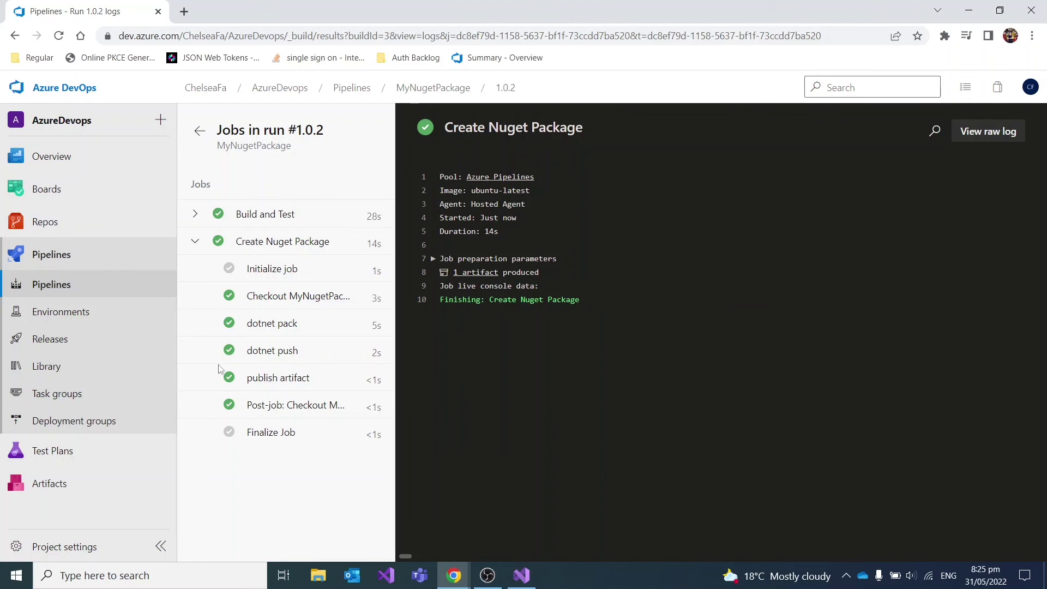
# - Open the MyFeed artifacts feed and filter its packages by the keyword "Sum"
pyautogui.click(61, 487)
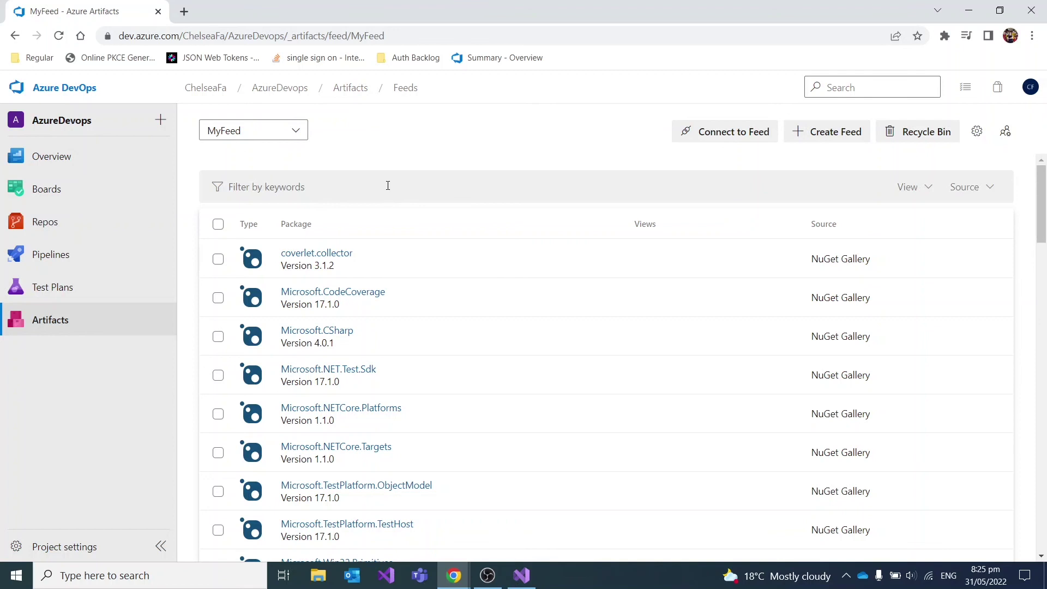
pyautogui.click(275, 194)
pyautogui.write('Sum')
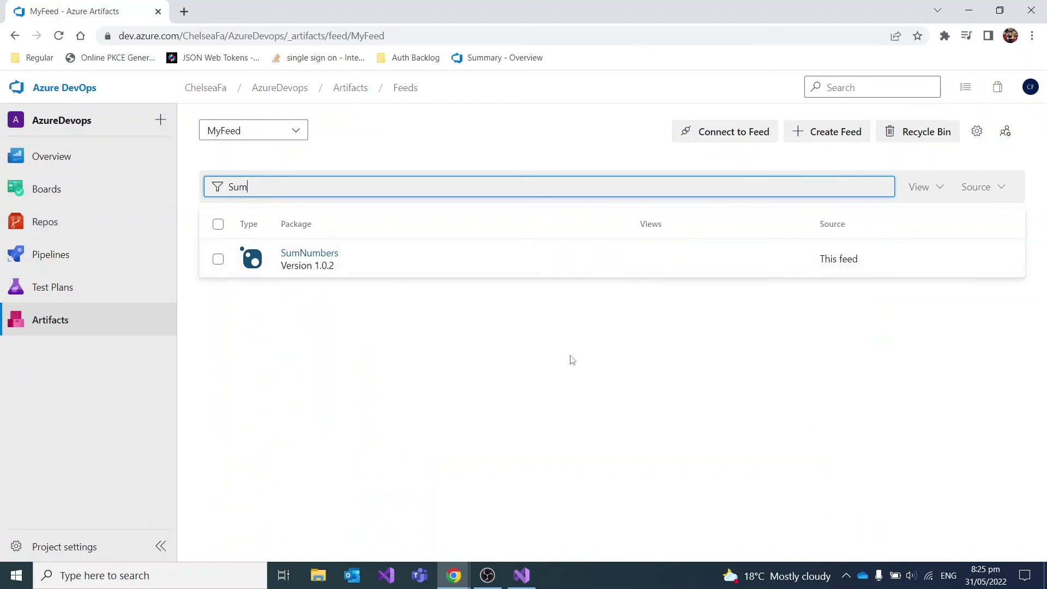
# - Open the connection instructions for MyFeed and review the Visual Studio machine setup and package restore sections
pyautogui.click(727, 139)
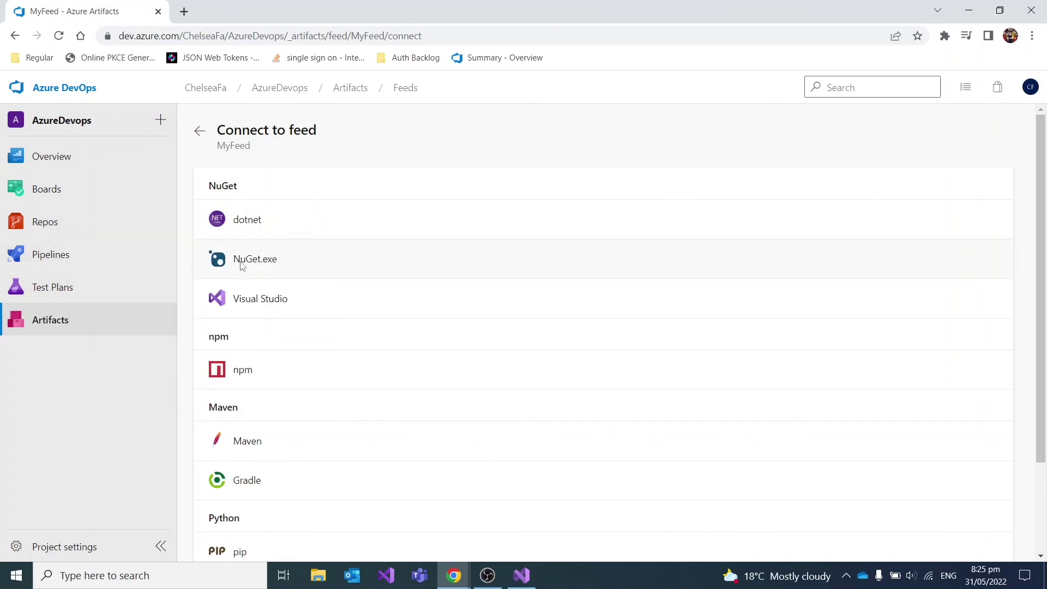
pyautogui.click(258, 299)
pyautogui.scroll(-2, 600, 363)
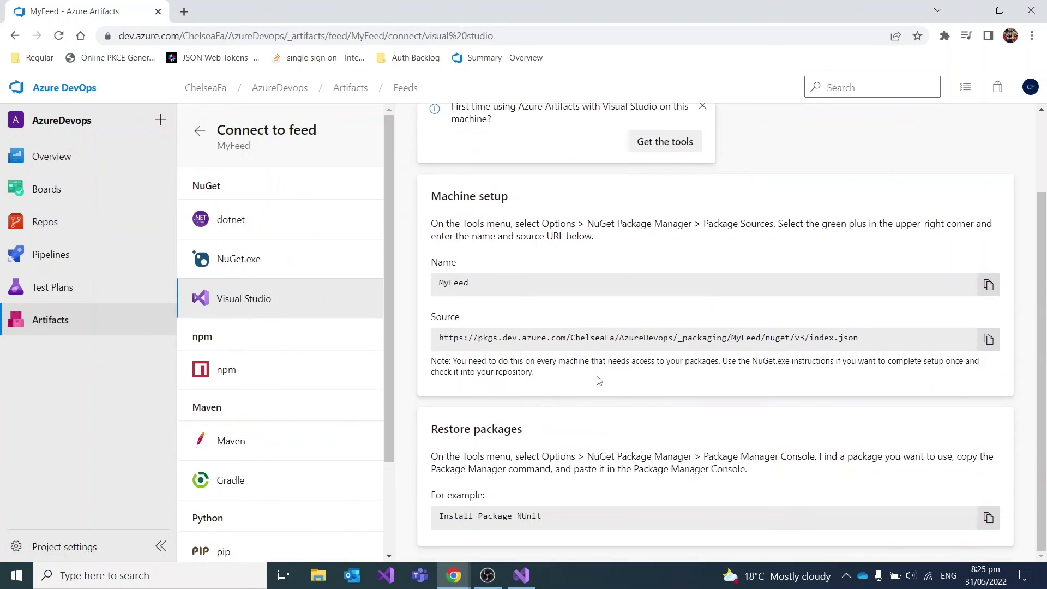
pyautogui.scroll(2, 598, 382)
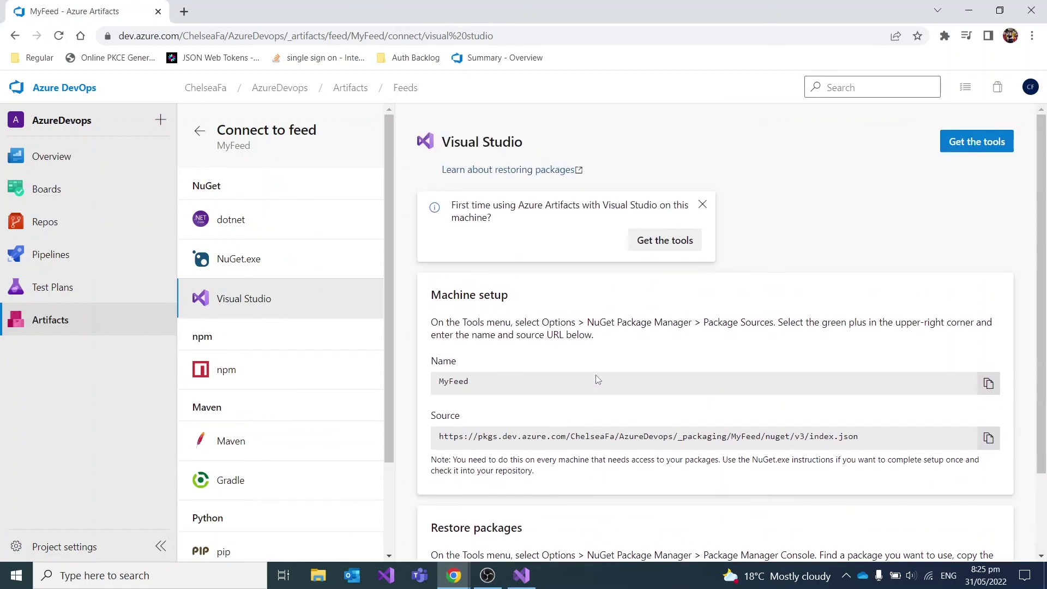
pyautogui.scroll(-2, 598, 380)
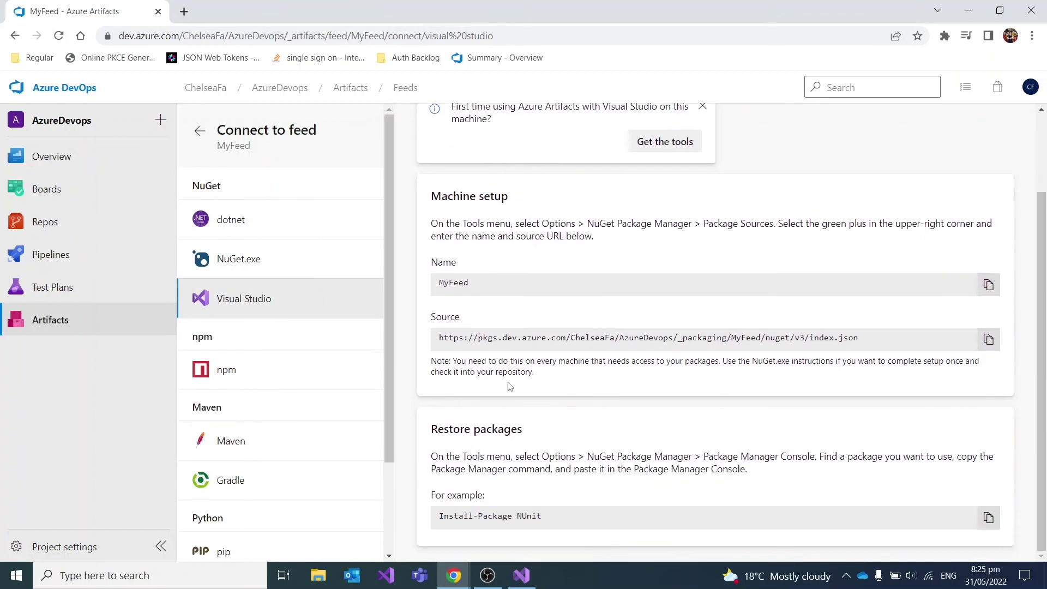
# - Show the dotnet connection instructions for MyFeed and examine the nuget.config snippet under Project setup
pyautogui.click(253, 226)
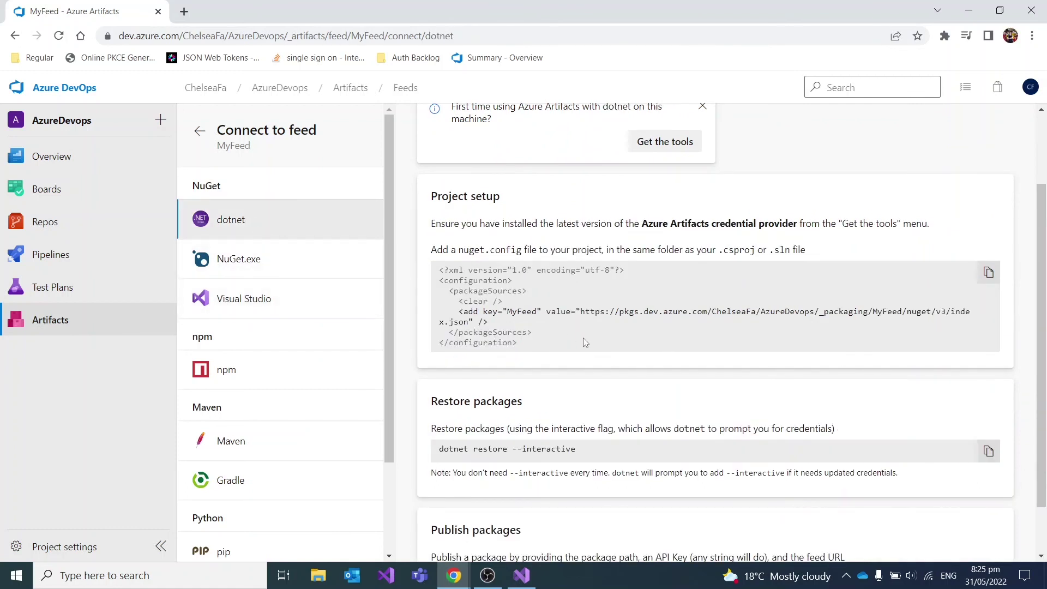
pyautogui.moveTo(517, 343); pyautogui.dragTo(440, 267)
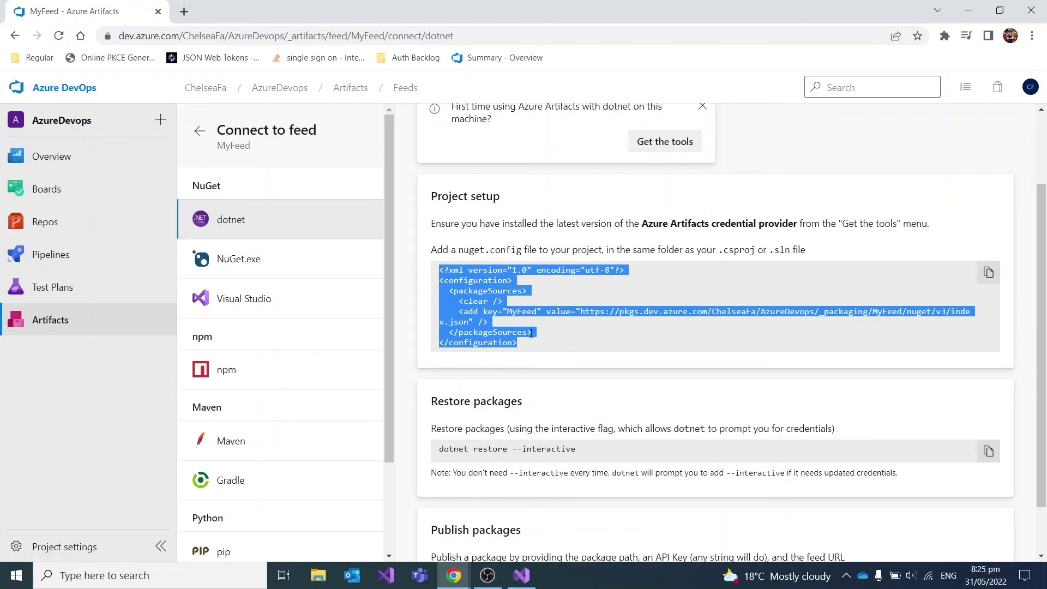
pyautogui.click(632, 358)
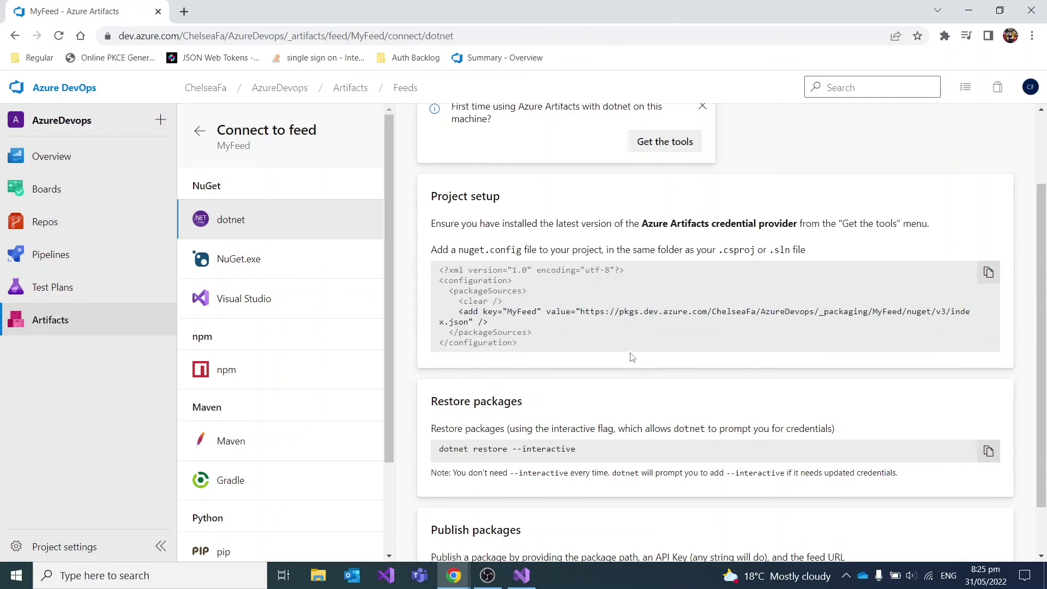